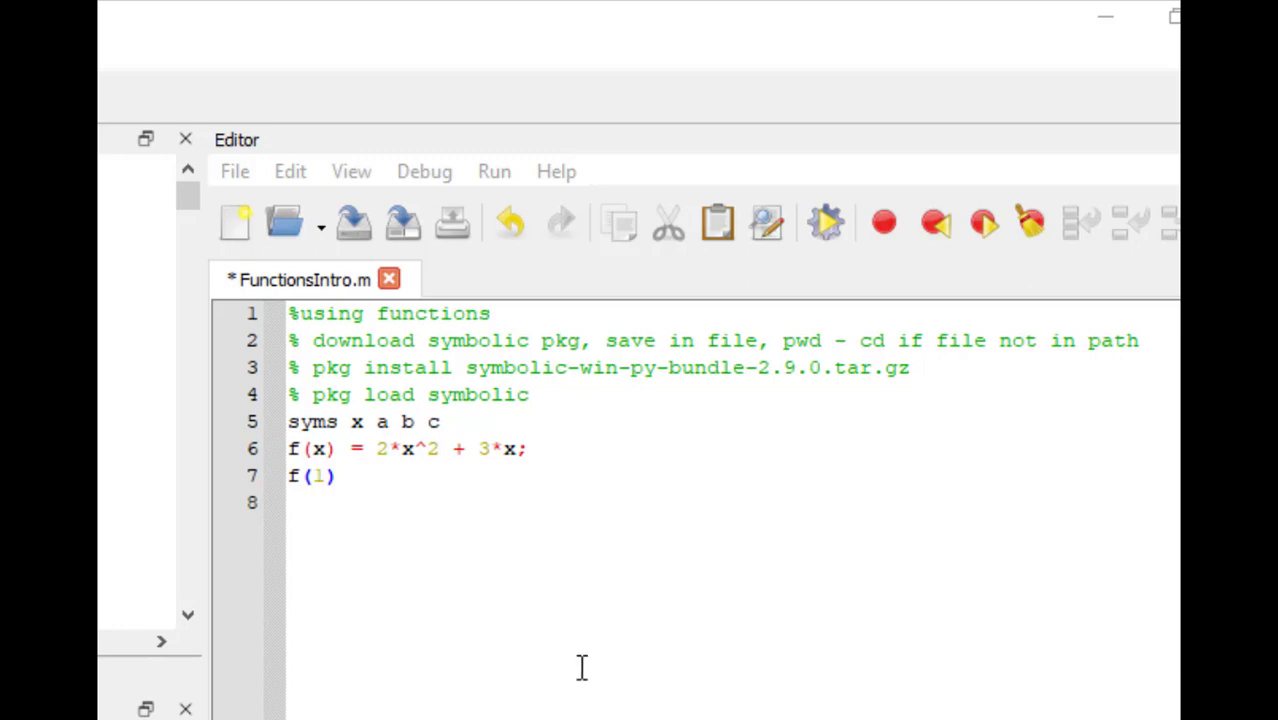
Highlight the pkg install command on line 3 of the FunctionsIntro script.
click(352, 474)
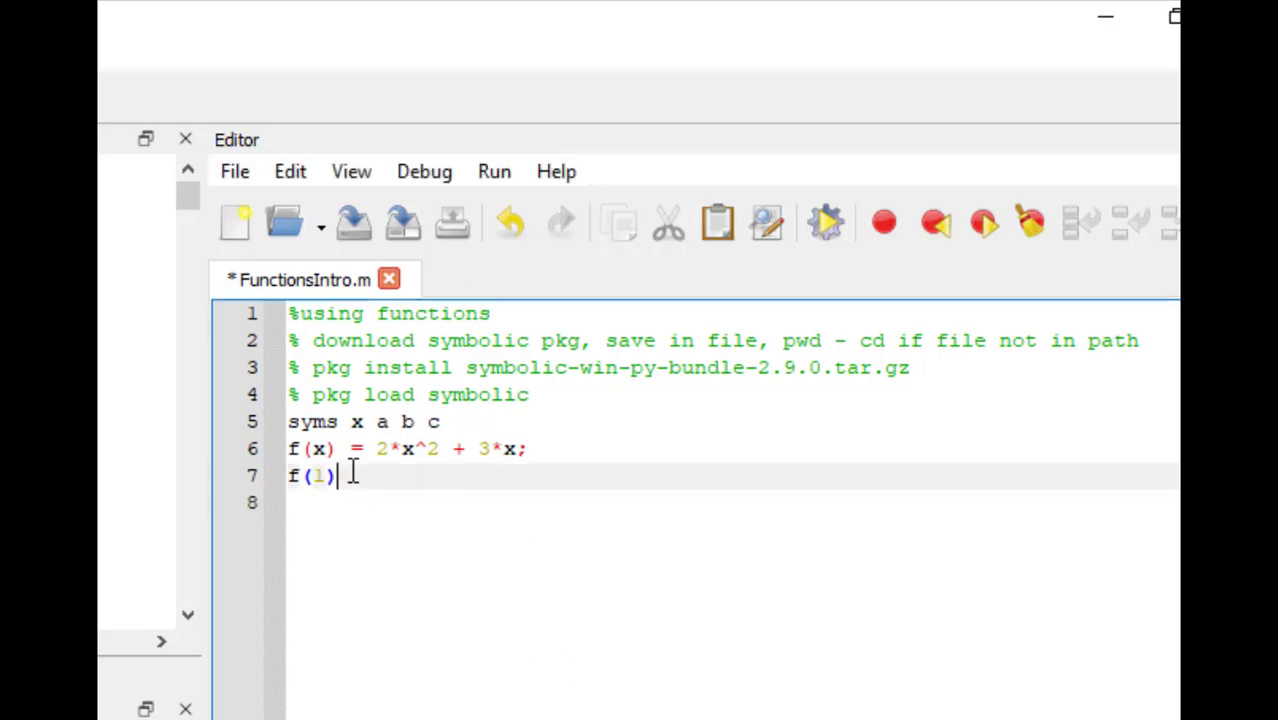
click(363, 368)
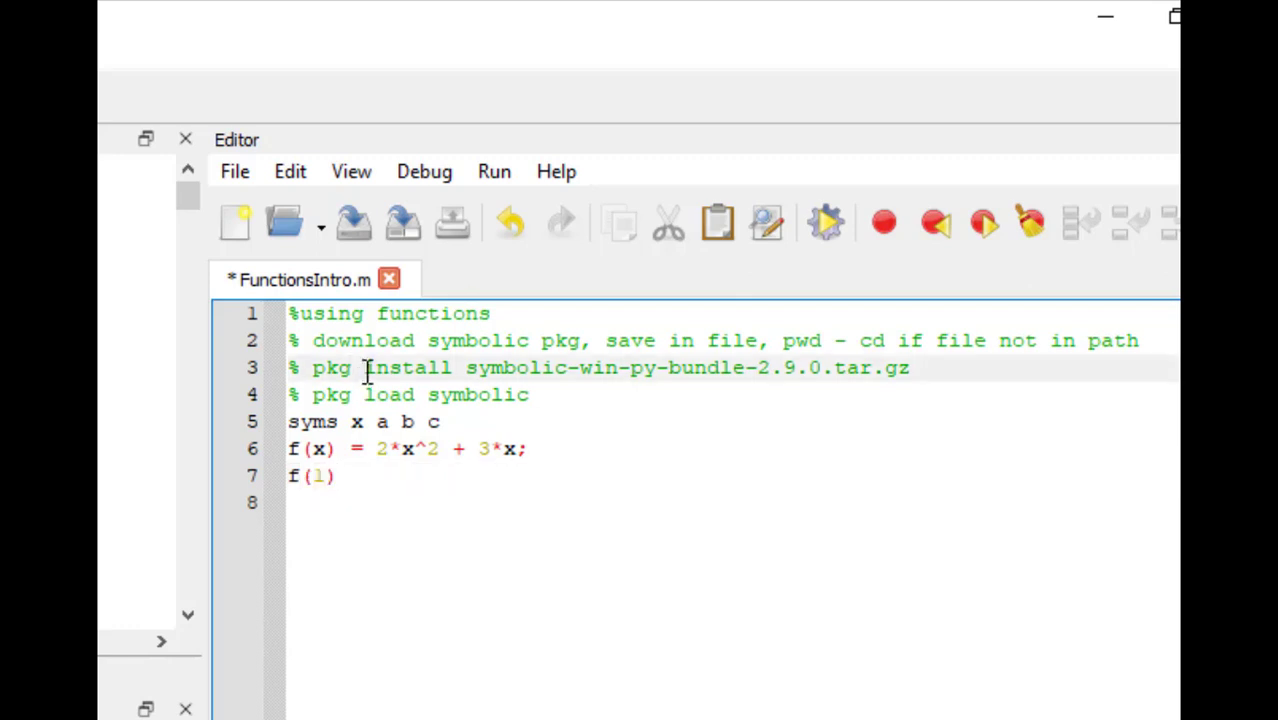
drag(363, 368, 924, 368)
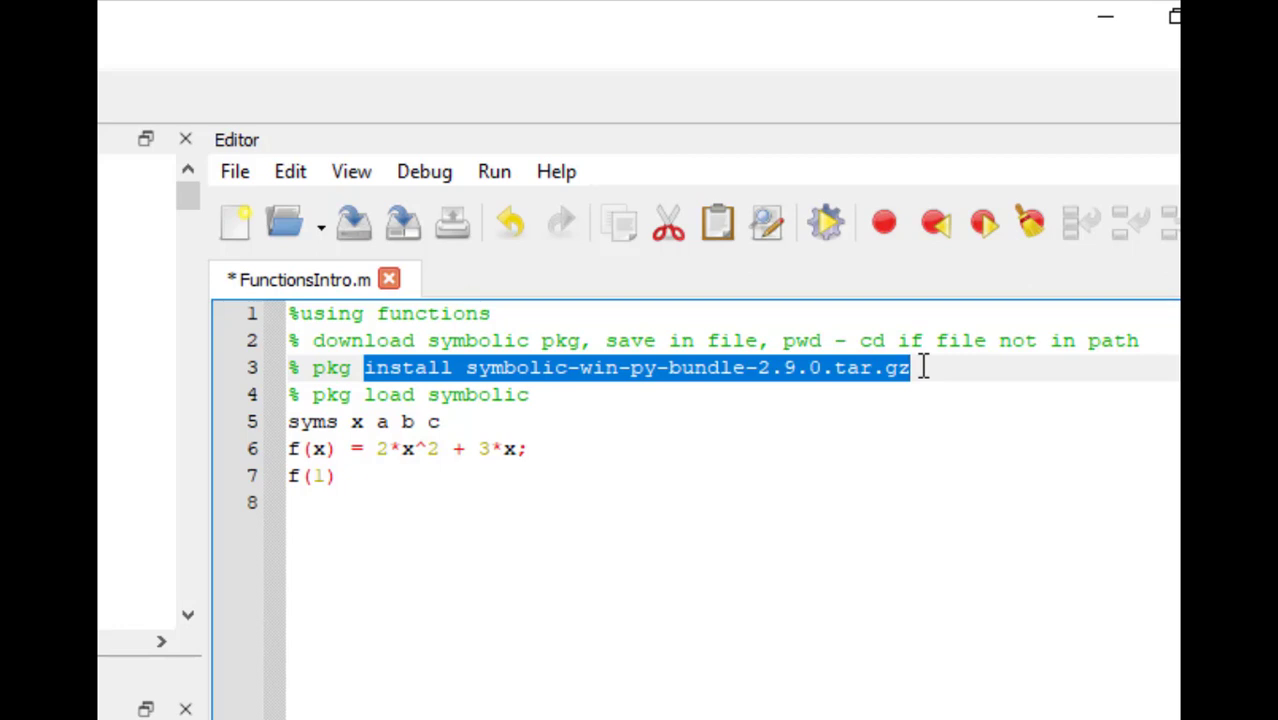
click(570, 448)
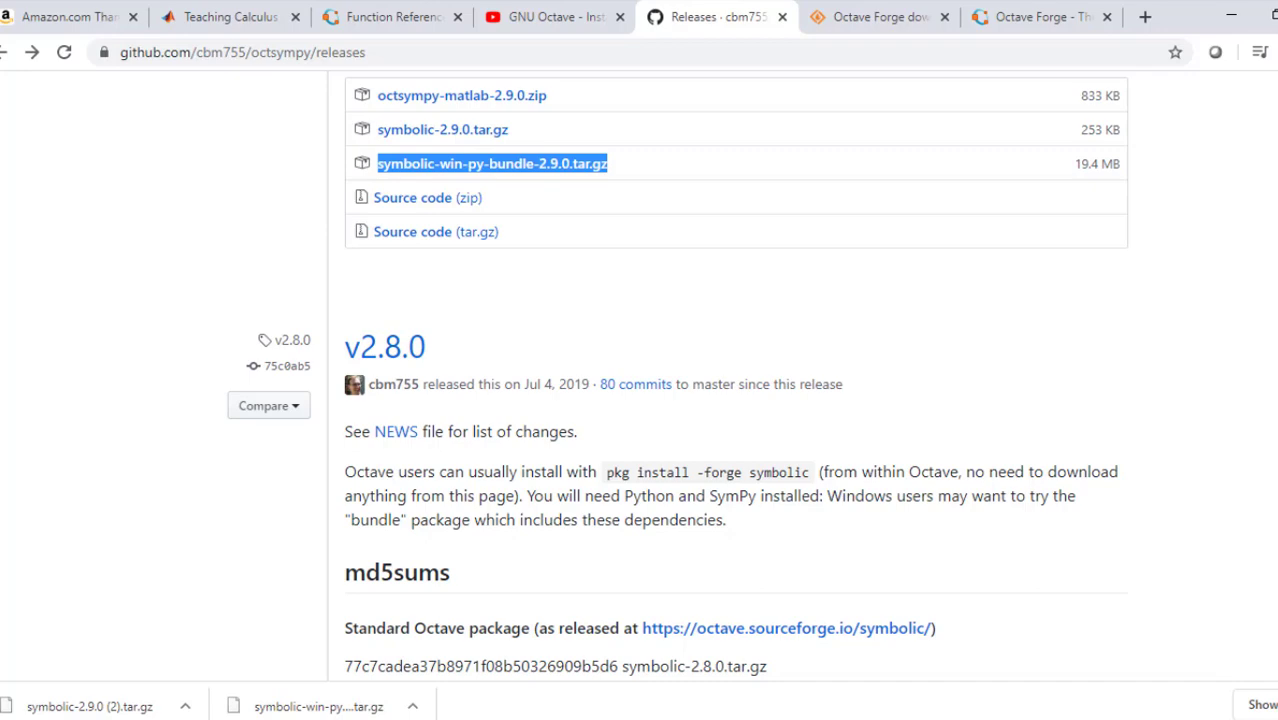
Show the downloaded symbolic-2.9.0 (2).tar.gz in its folder from Chrome's download bar.
scroll(676, 380, up, 2)
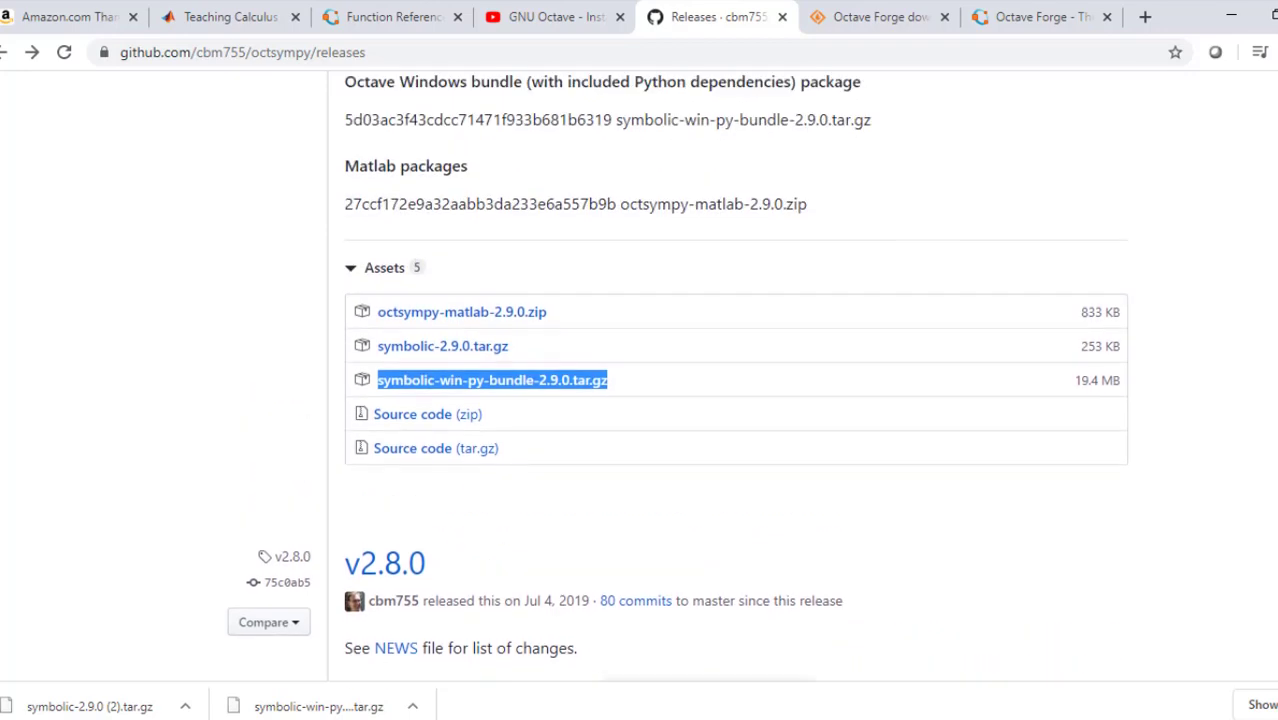
scroll(676, 380, up, 1)
scroll(676, 380, up, 3)
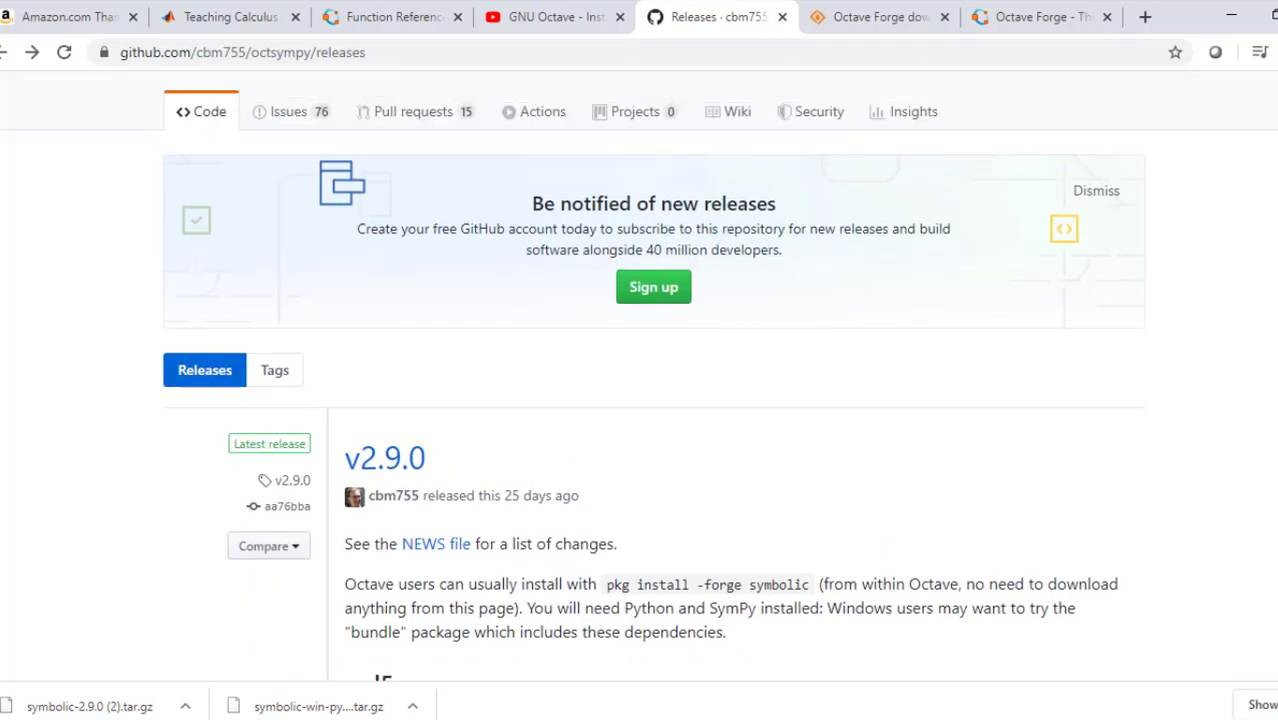
scroll(638, 376, down, 3)
scroll(638, 376, down, 1)
scroll(638, 376, down, 3)
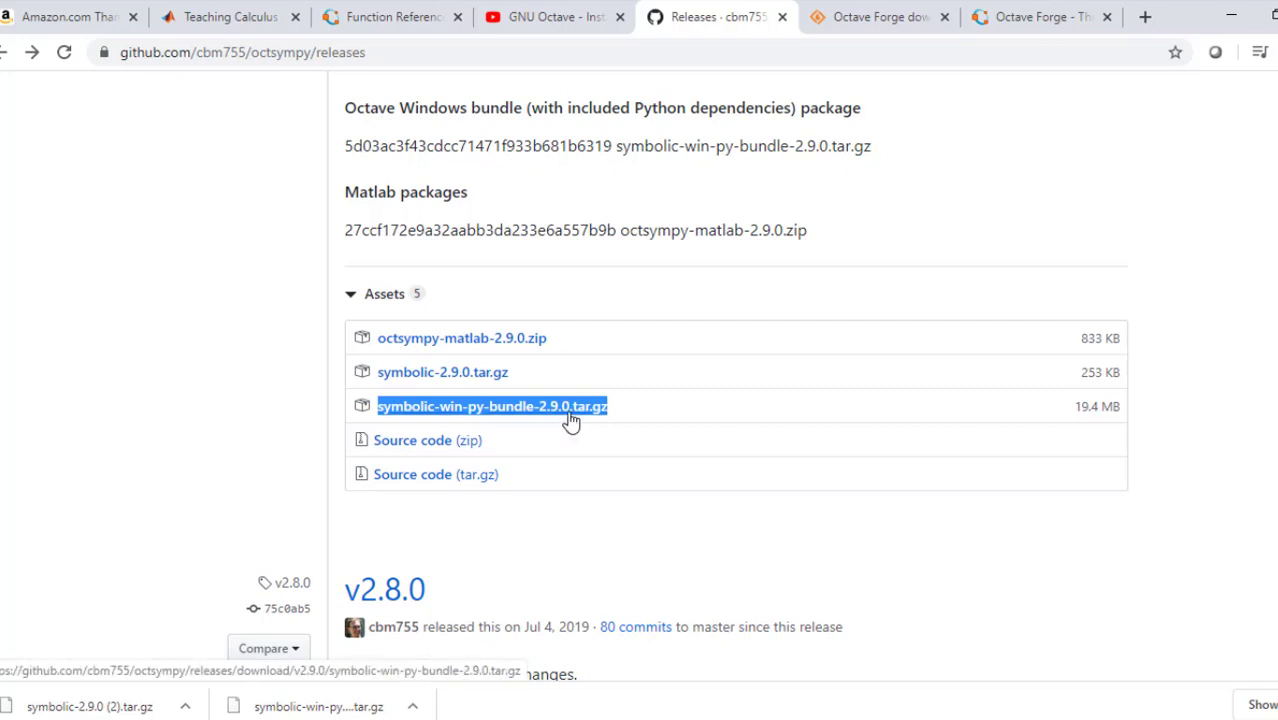
click(187, 707)
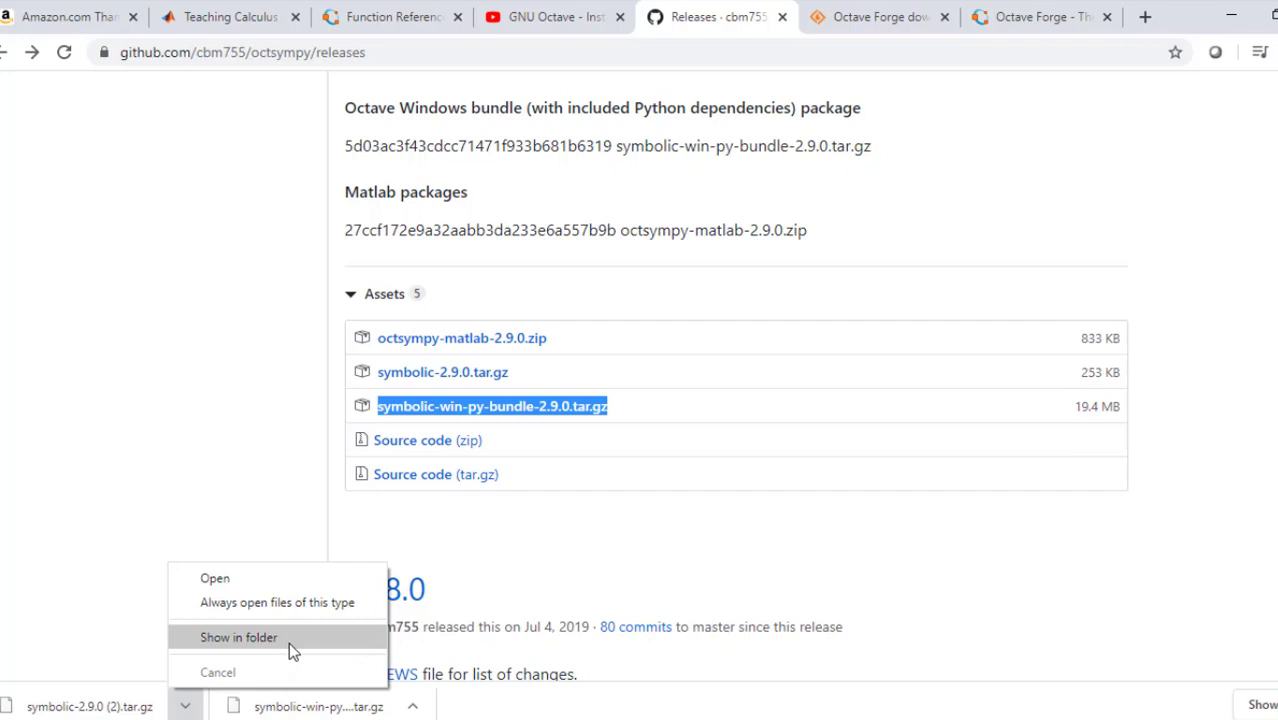
click(289, 642)
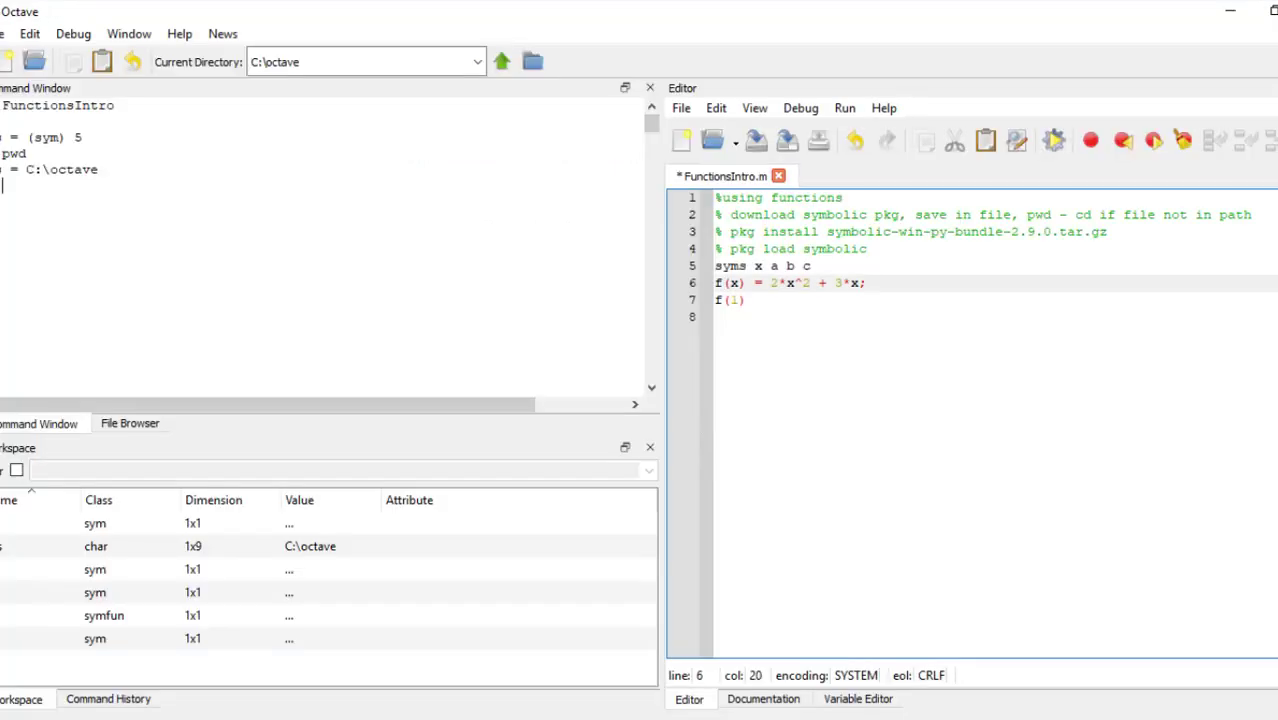
Confirm with pwd that the folder is C:\octave and locate the symbolic-win-py-bundle-2.9.0.tar.gz file.
click(12, 196)
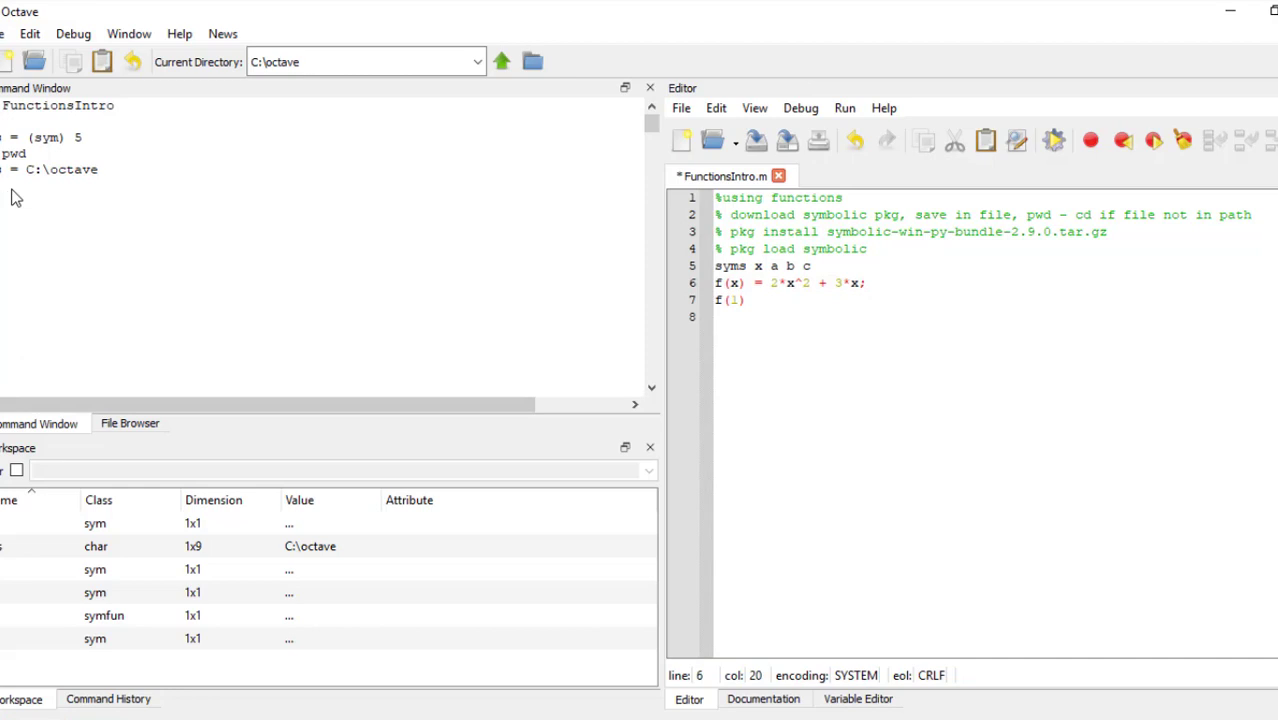
text(pwd)
key(Return)
click(131, 426)
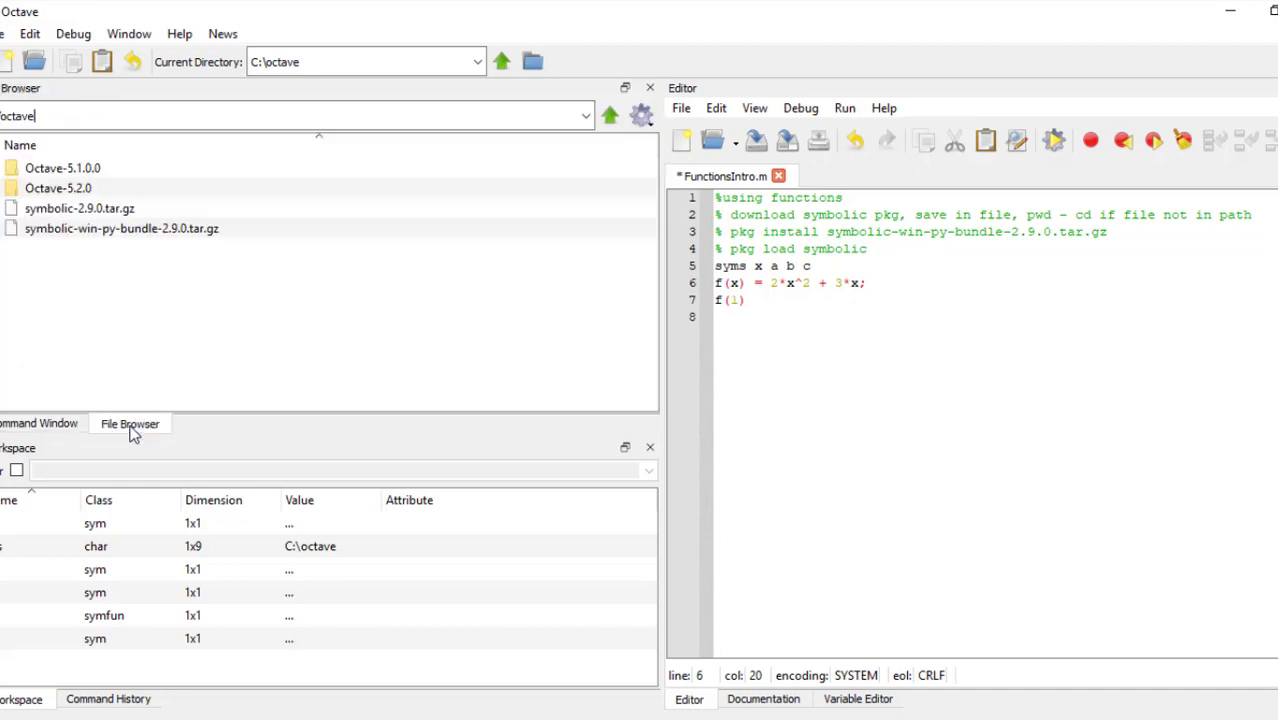
click(155, 238)
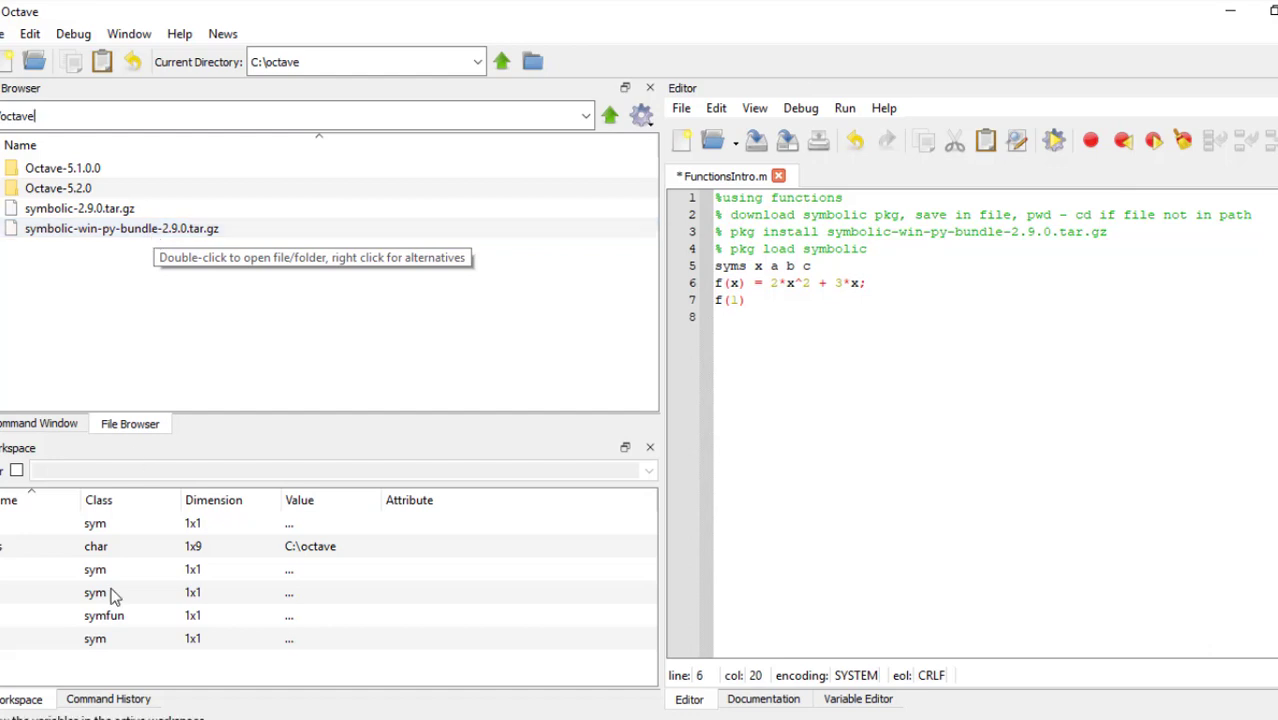
Open the Command History and highlight the pkg install and pkg load symbolic lines.
click(122, 702)
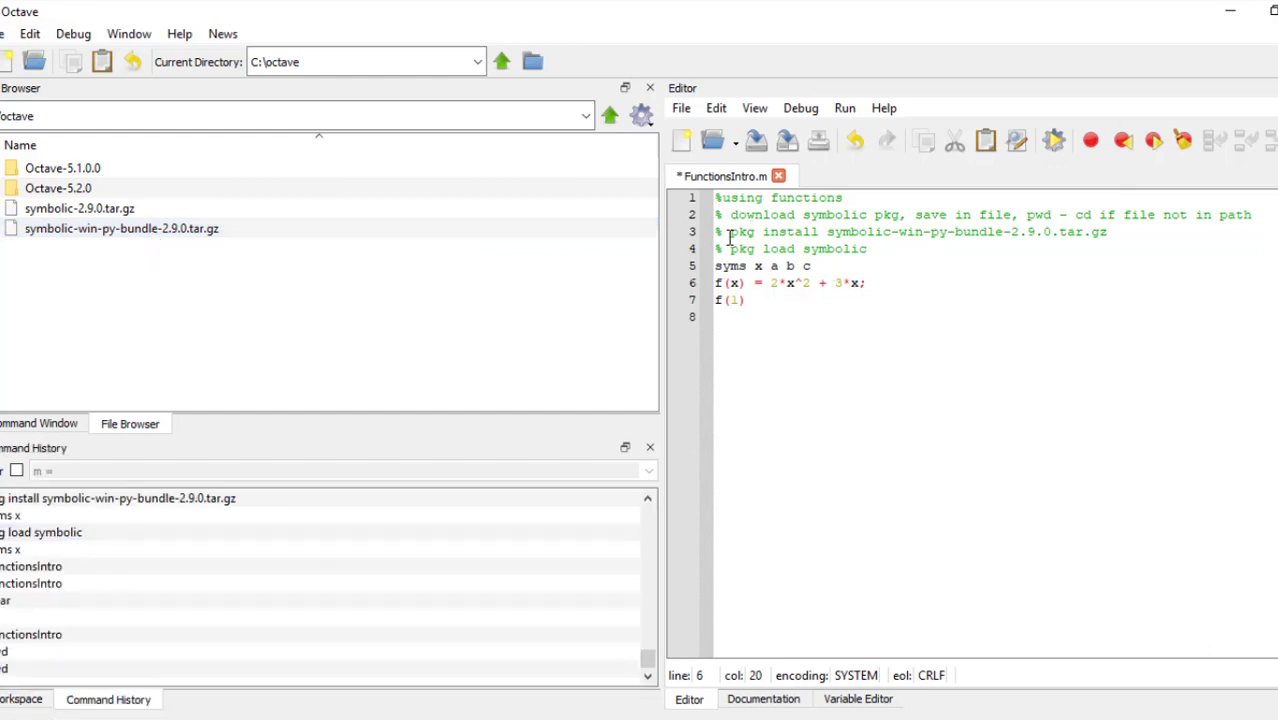
drag(730, 233, 1111, 238)
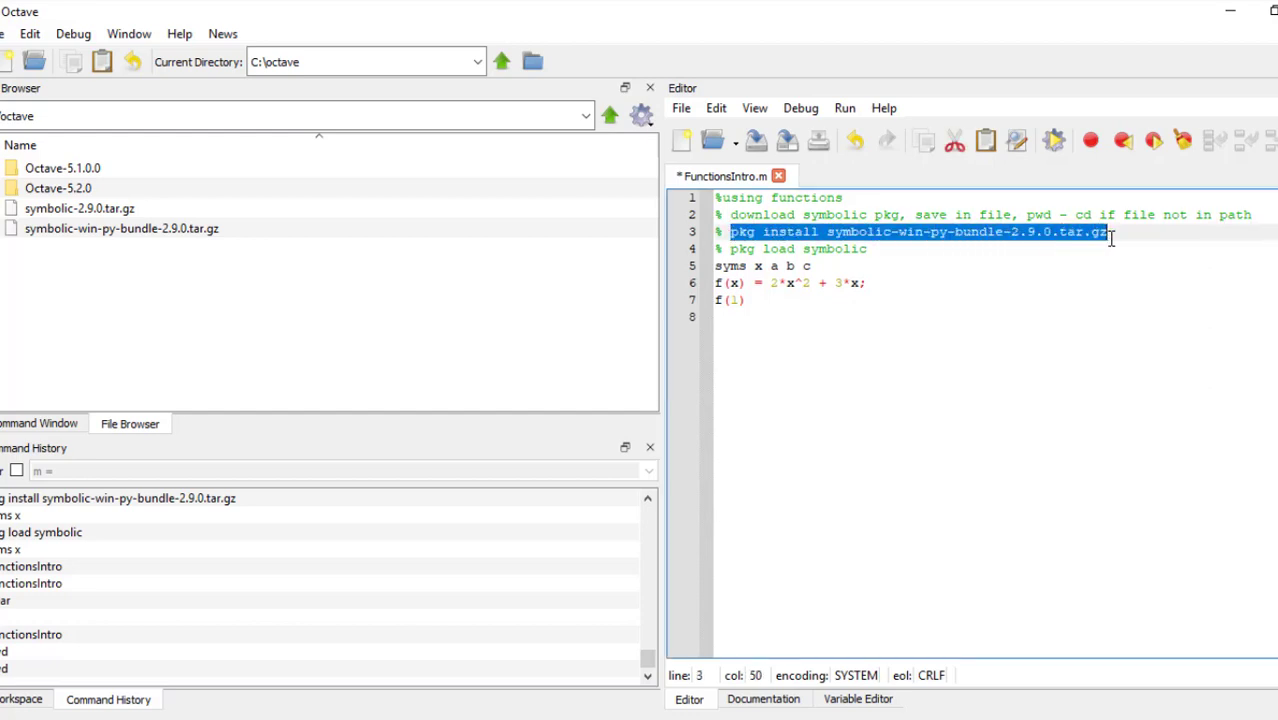
click(731, 248)
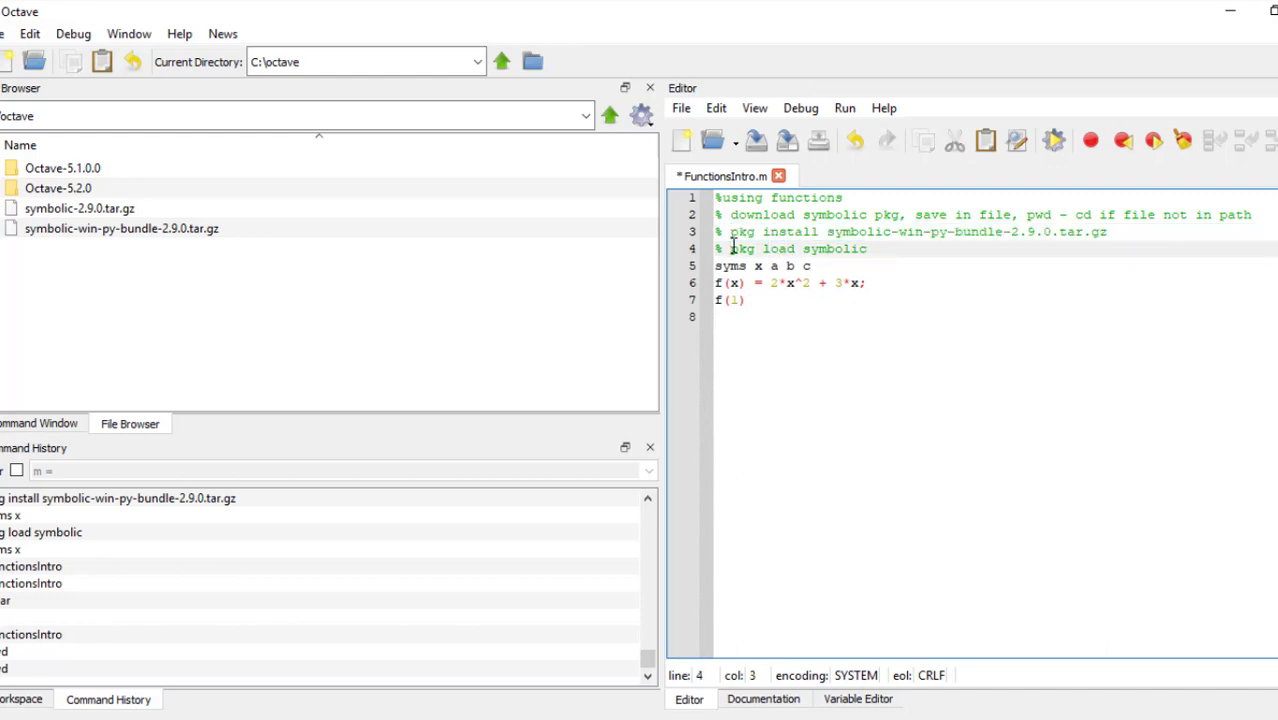
drag(733, 248, 874, 248)
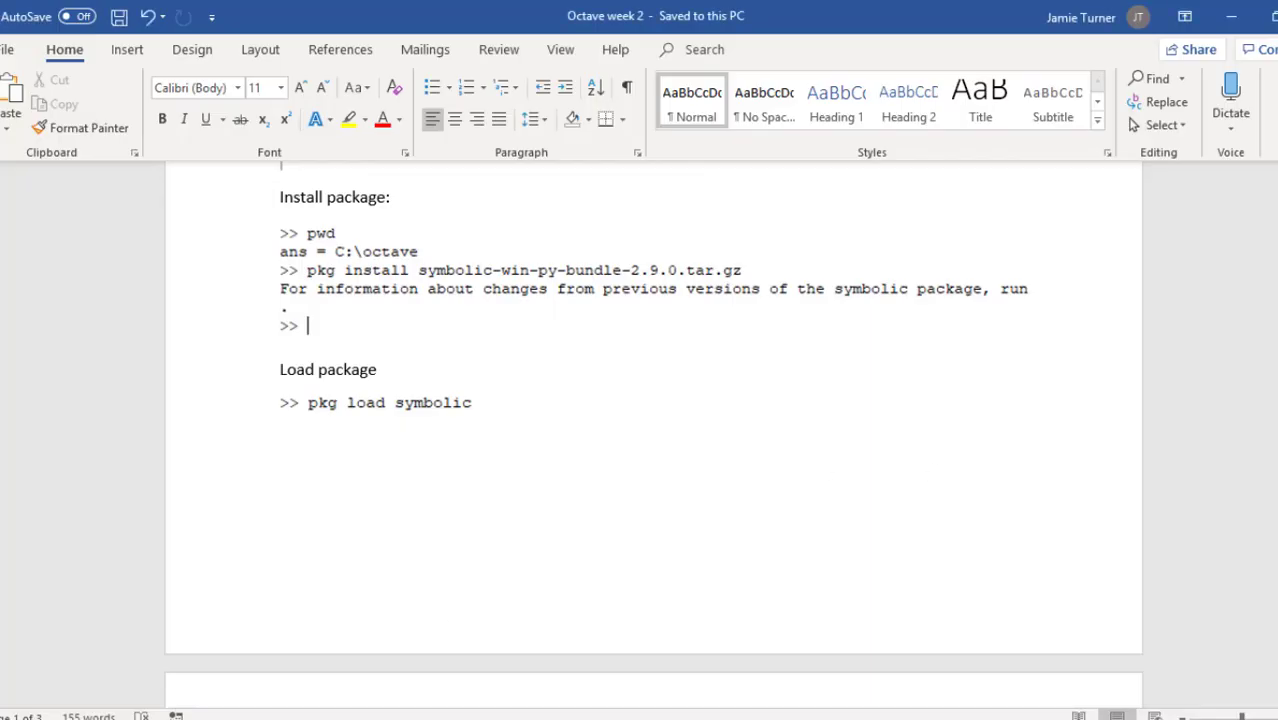
Scroll through the Word notes on downloading and installing the symbolic package.
scroll(653, 434, up, 1)
scroll(653, 434, up, 2)
scroll(653, 434, up, 2)
scroll(653, 434, up, 3)
scroll(645, 497, up, 1)
scroll(645, 496, down, 1)
scroll(645, 496, down, 3)
scroll(645, 496, down, 2)
scroll(645, 496, down, 1)
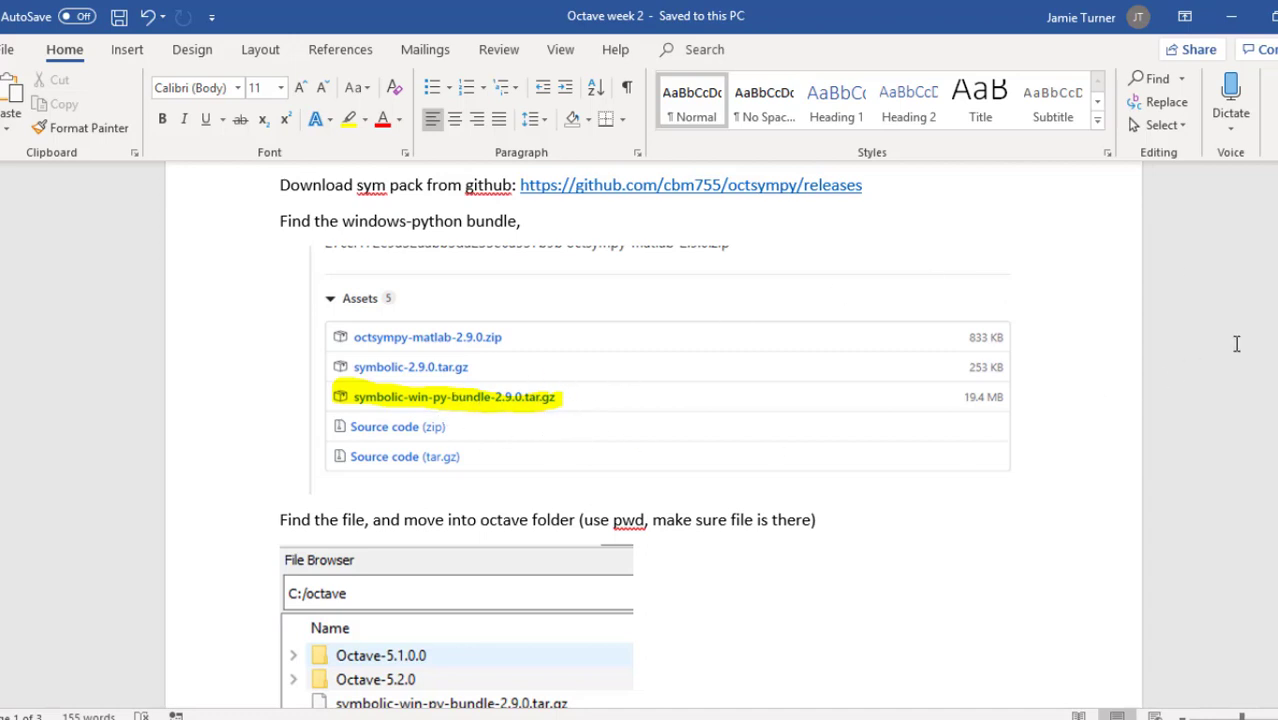
scroll(650, 440, down, 3)
scroll(650, 440, down, 3)
scroll(650, 440, down, 1)
scroll(650, 400, down, 3)
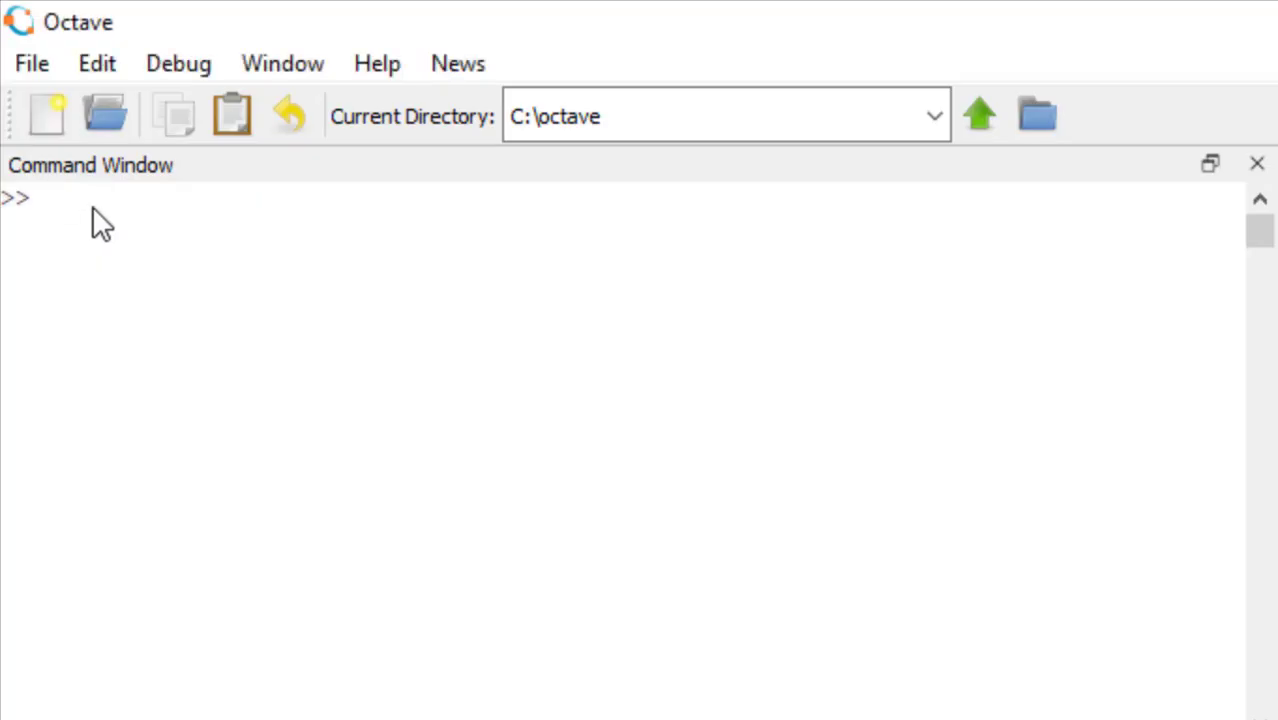
Declare syms x a b c, solve g = a*x^2+b*x+c == 0 for x, then clc.
text(syms )
text(x a b c)
key(Return)
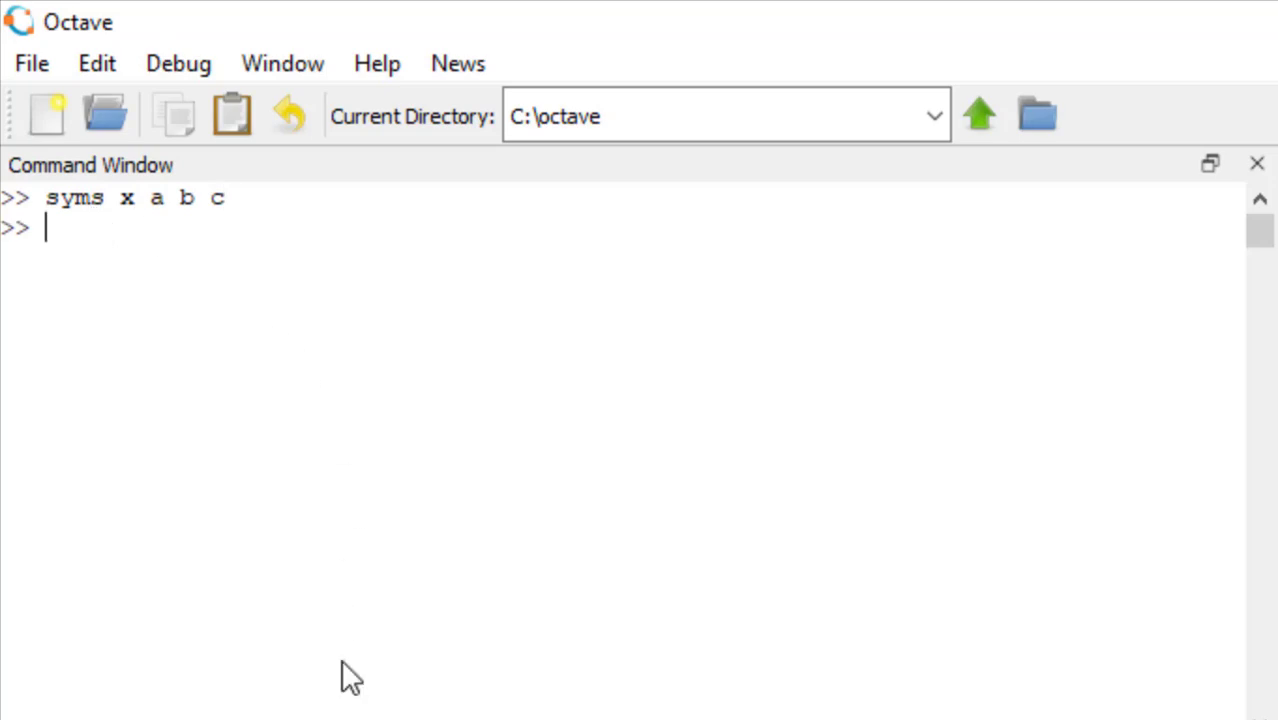
text(g = a*)
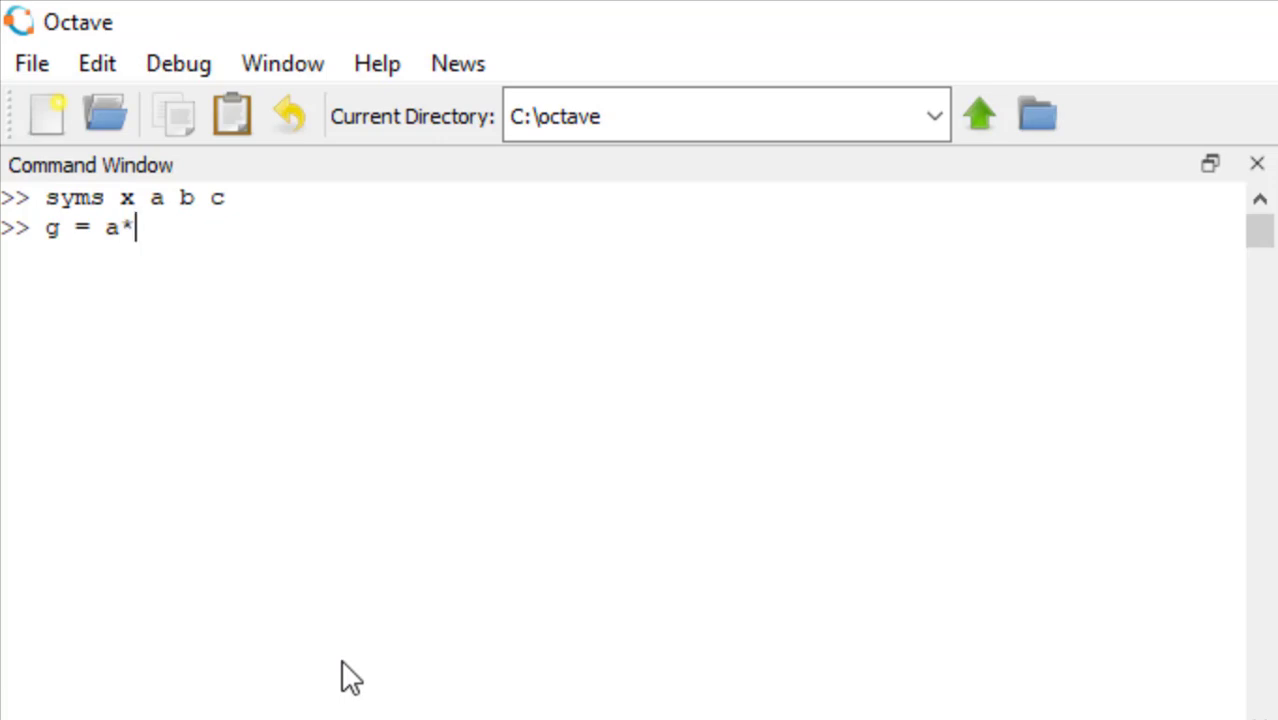
text(x^2)
text(+b*x+c;)
key(Return)
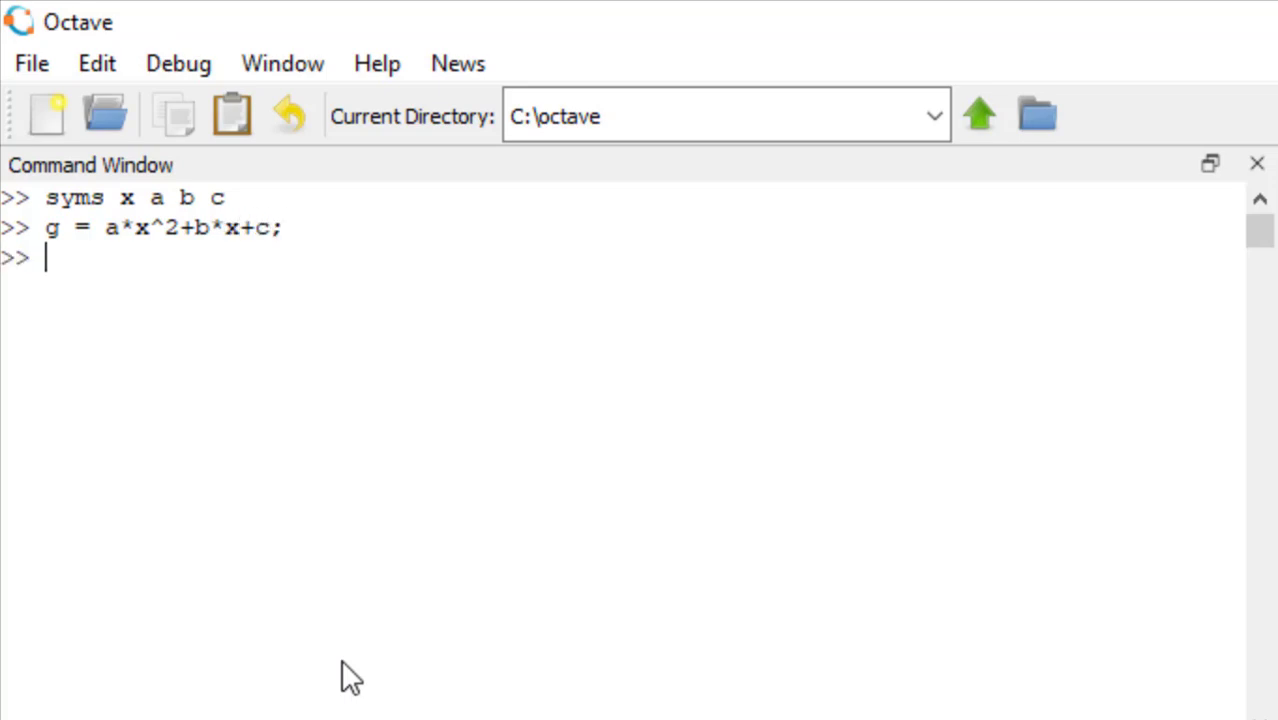
text(solve()
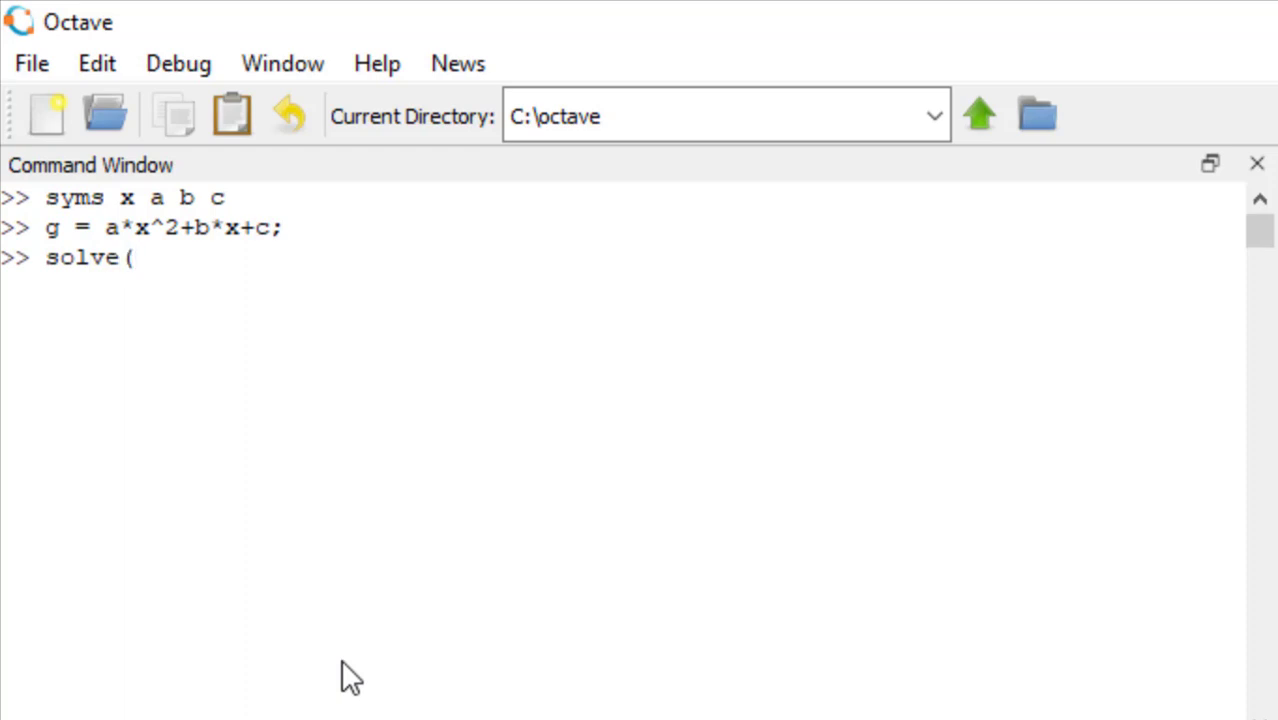
text(g==0,x))
key(Return)
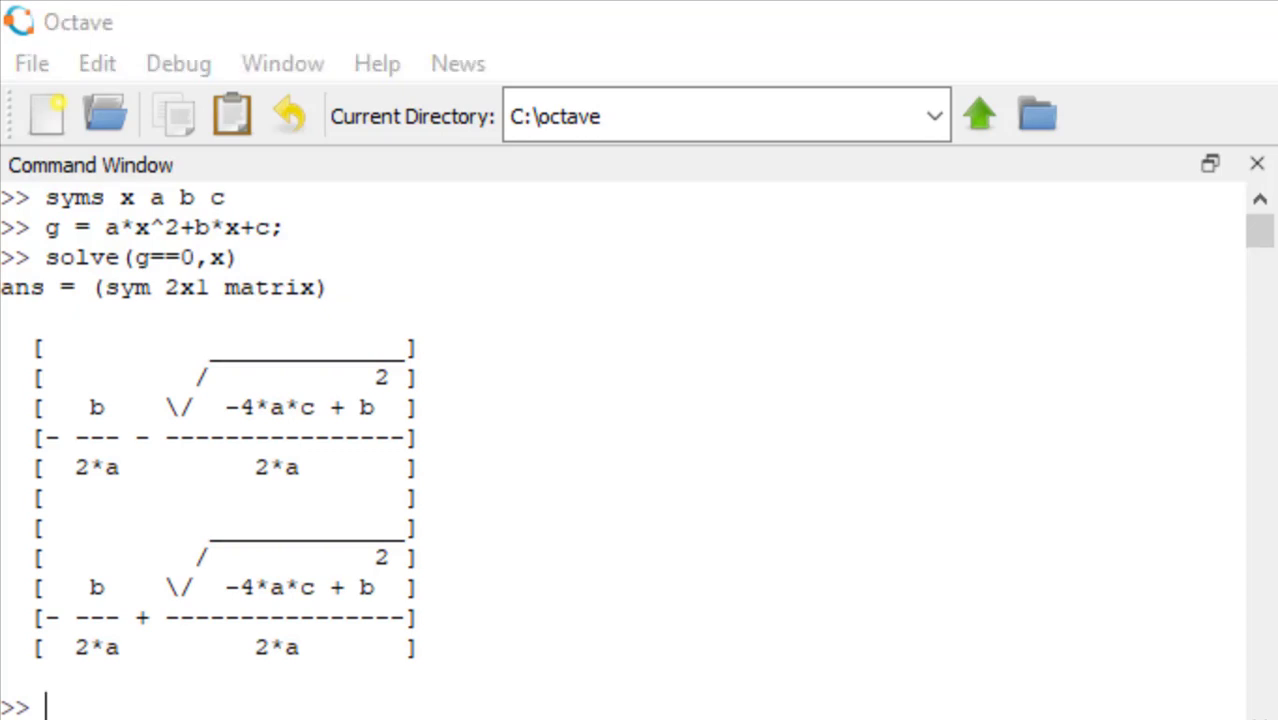
click(120, 702)
text(clc)
key(Return)
Reset the session with clear, clear all and clc.
text(clear)
key(Return)
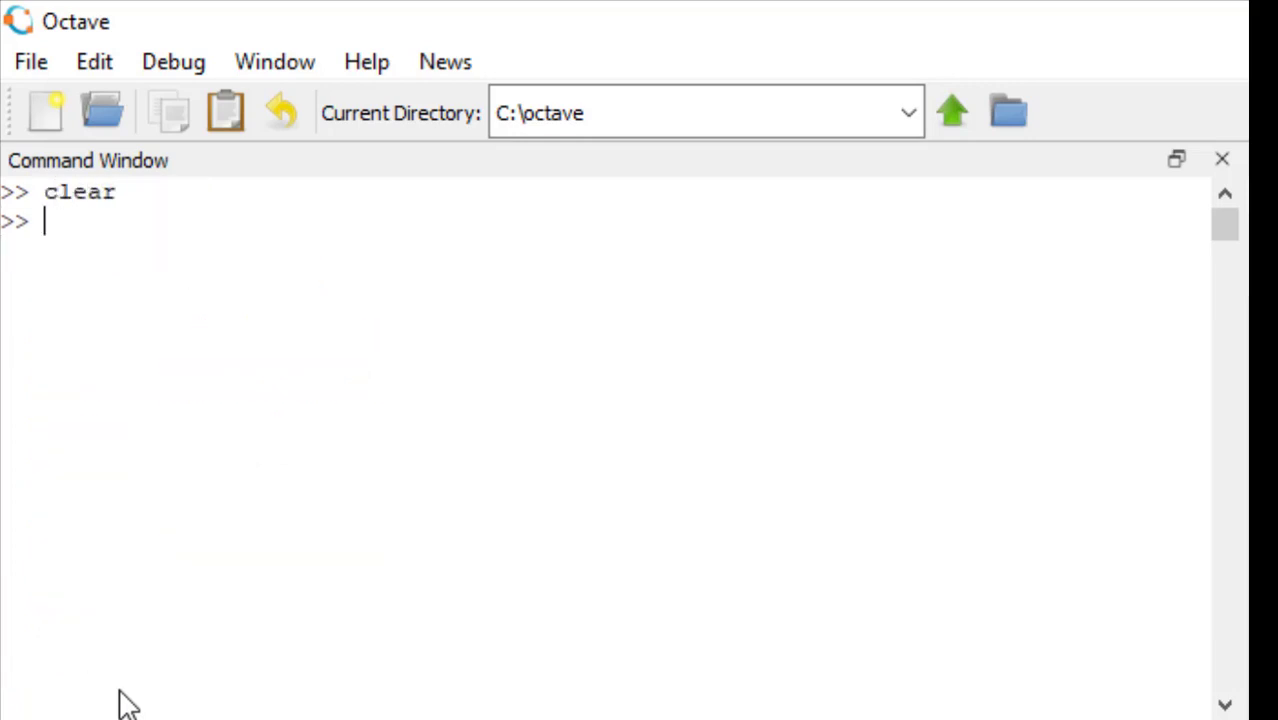
text(clear all)
key(Return)
text(clc)
key(Return)
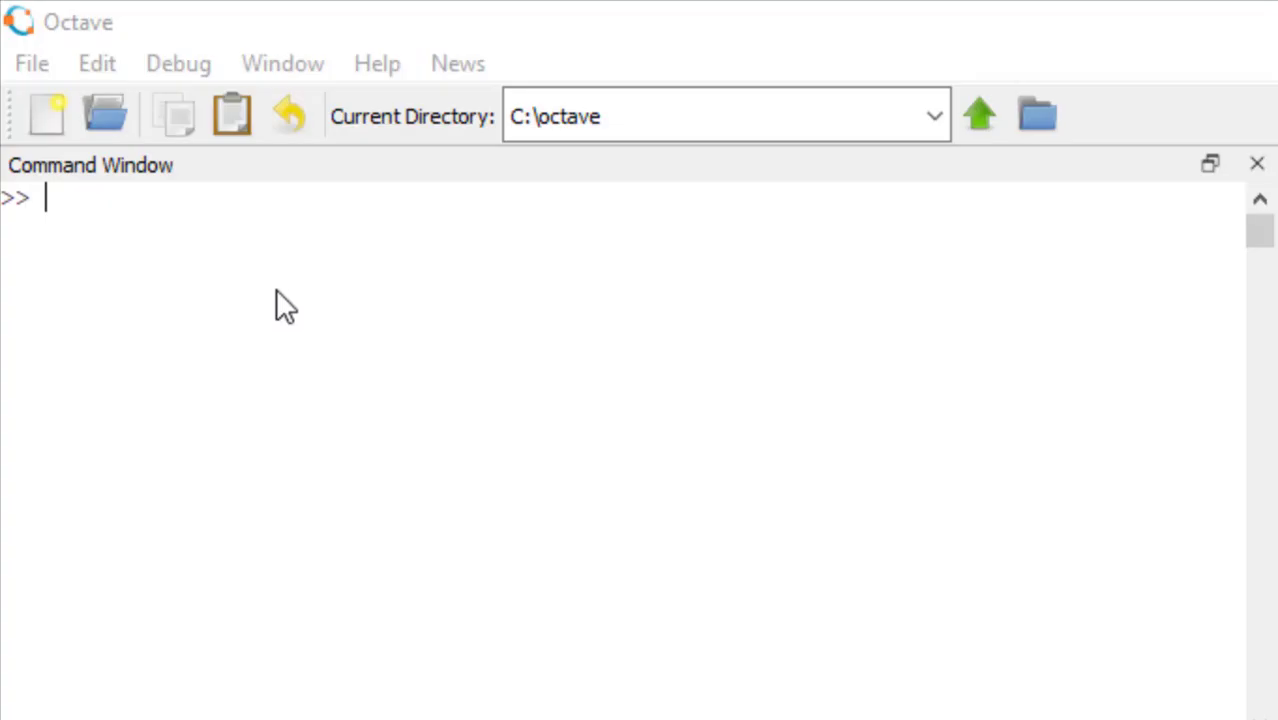
Define symbolic f(x) = 3*x^2-6*x, evaluate f(1) and f(2), and solve f(x)==0.
text(syms x)
key(Return)
text(f(x) =)
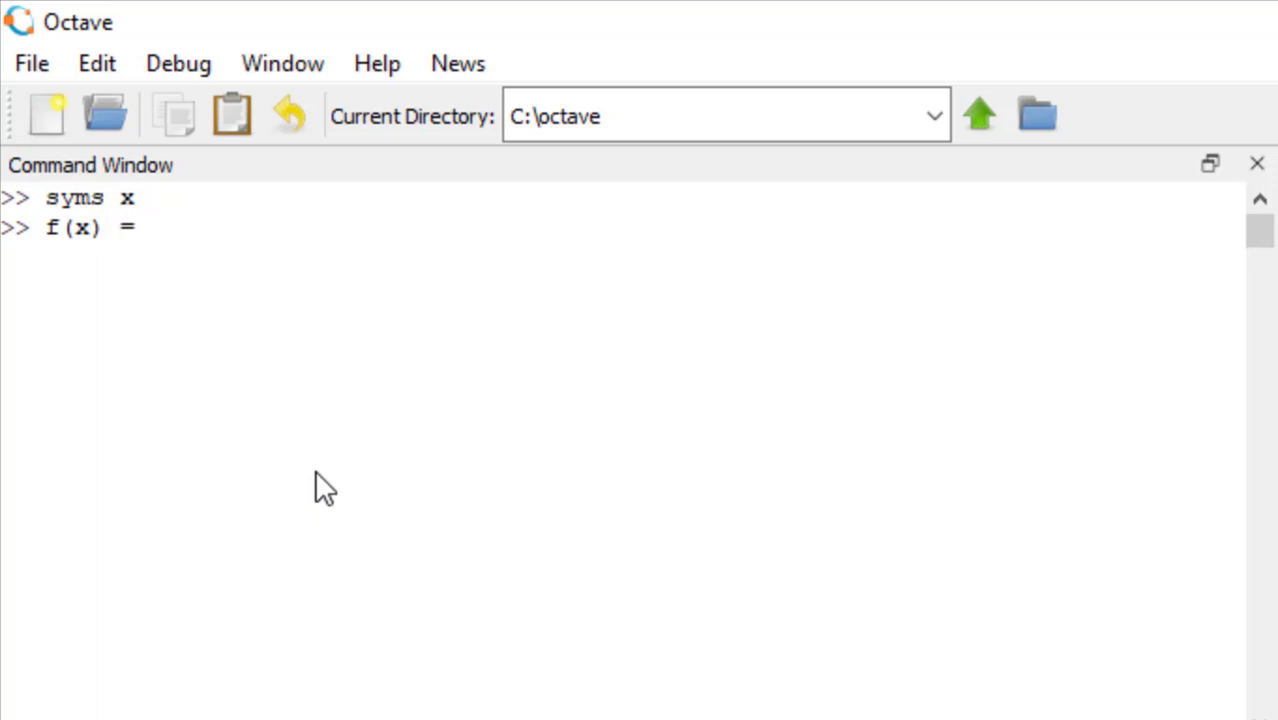
text( 3*x^2-6*x;)
key(Return)
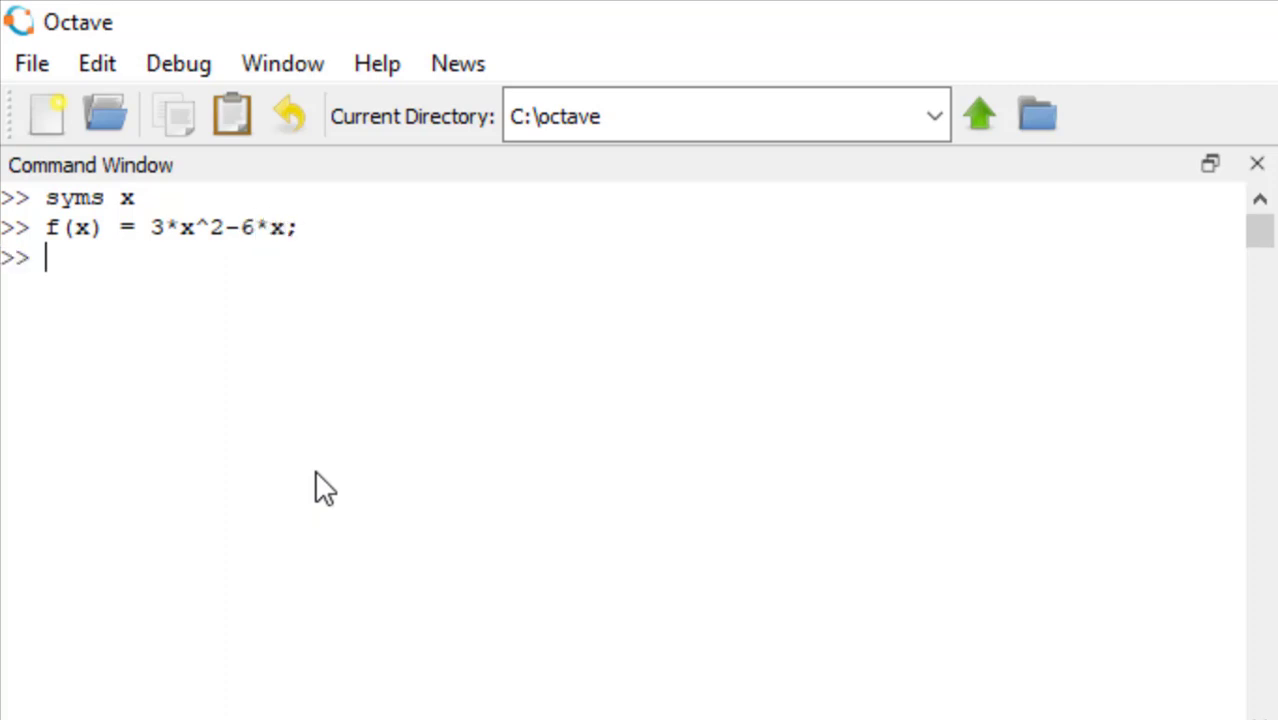
text(f(1))
key(Return)
text(f(2))
key(Return)
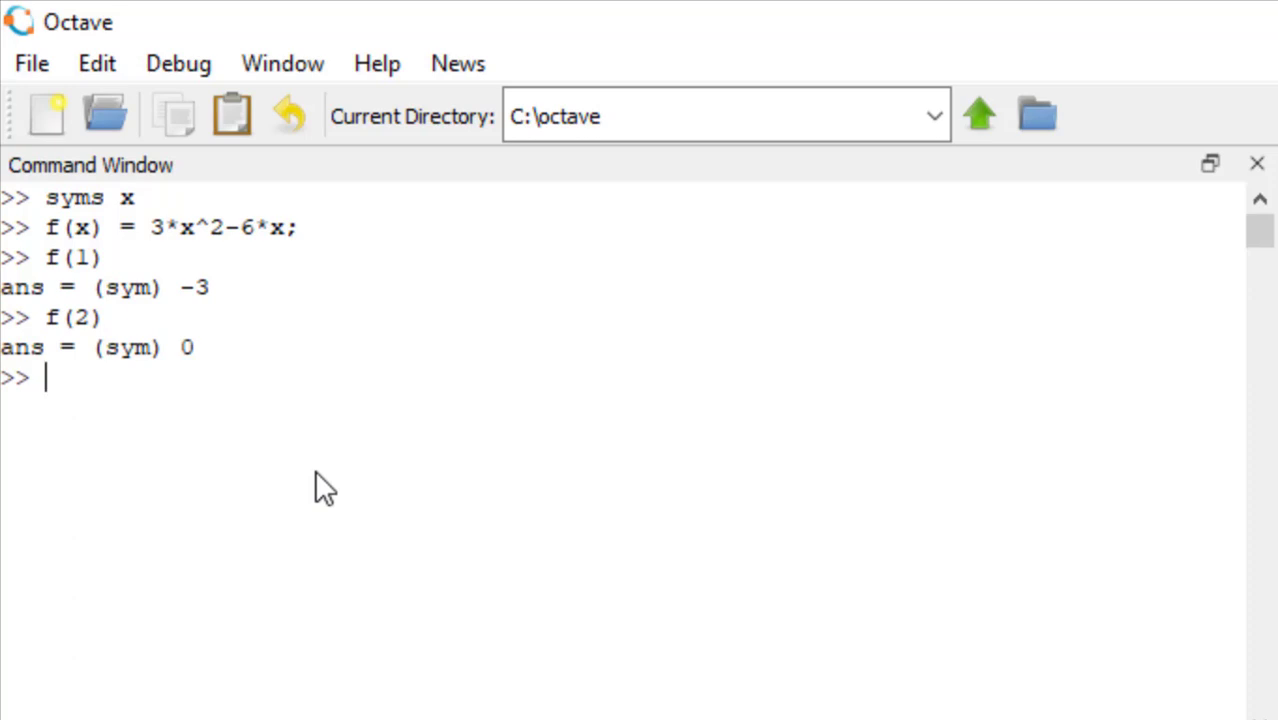
text(solve)
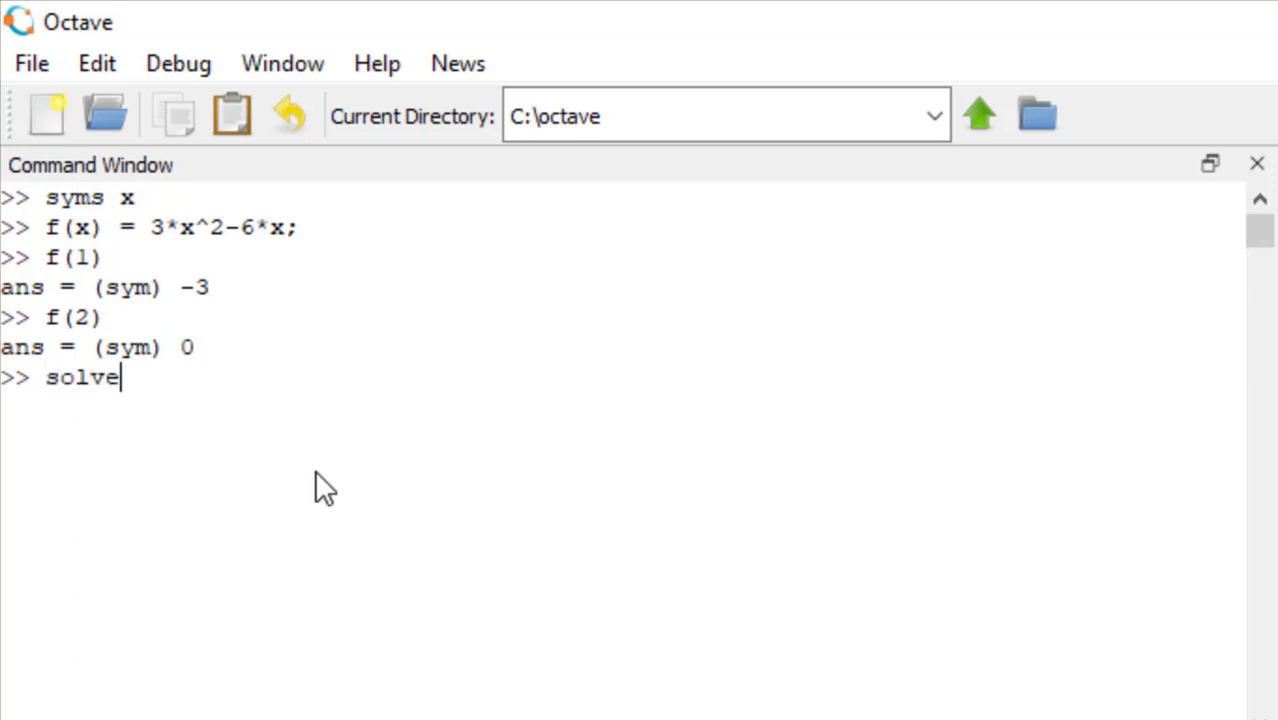
text((f(x)==0,x))
key(Return)
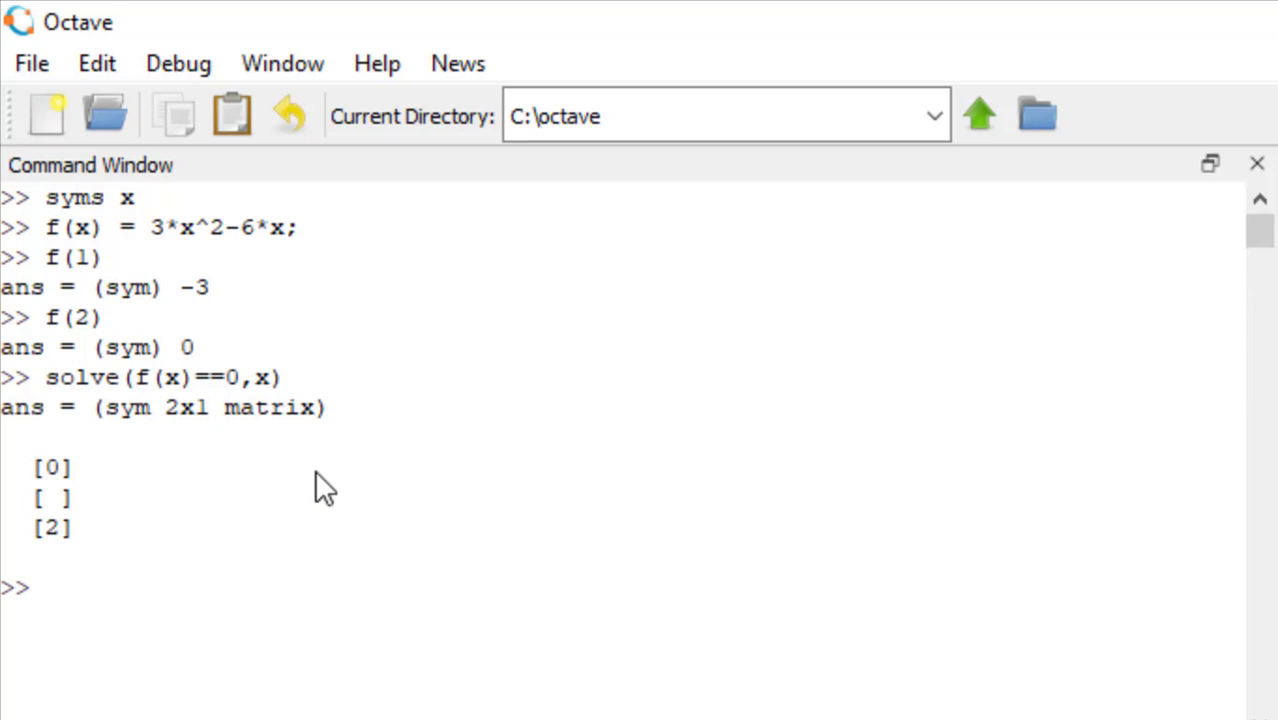
Solve f(x)==10 for roots 1±√39/3, save them as a1, and convert them to doubles.
text(solve(f(x)==10,x))
key(Return)
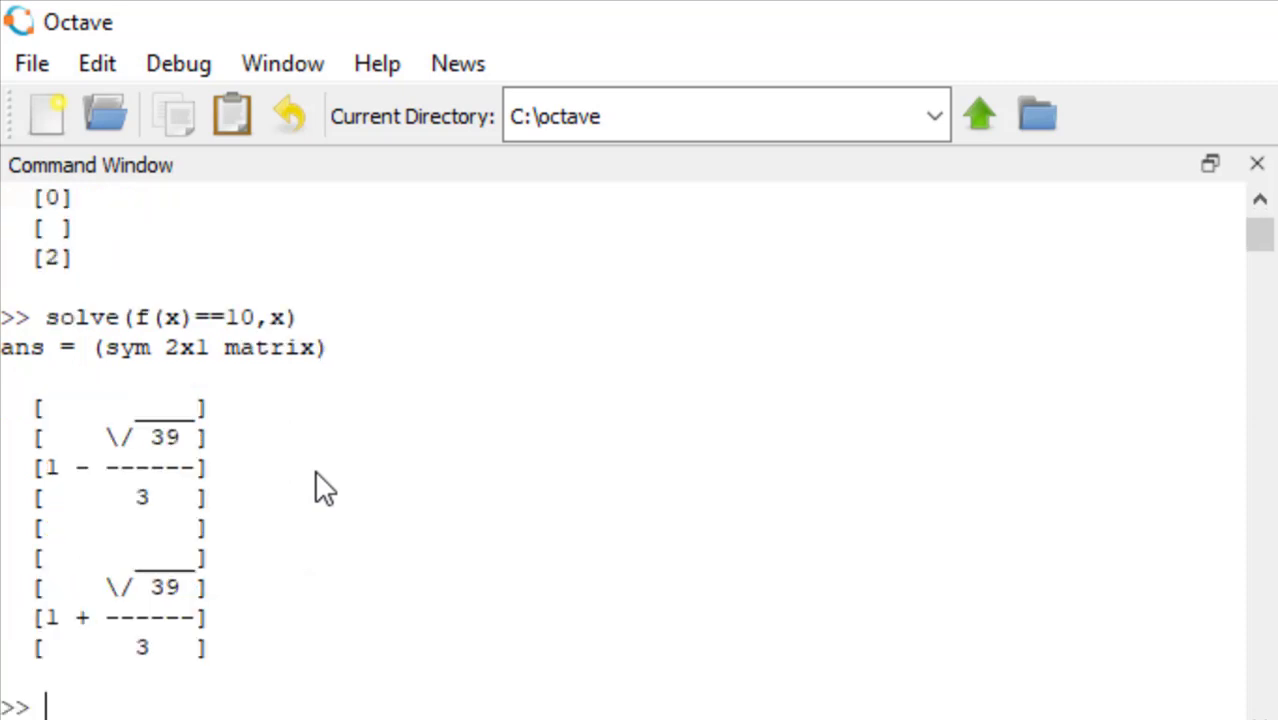
text(a1 = solve(f(x)==10,x);)
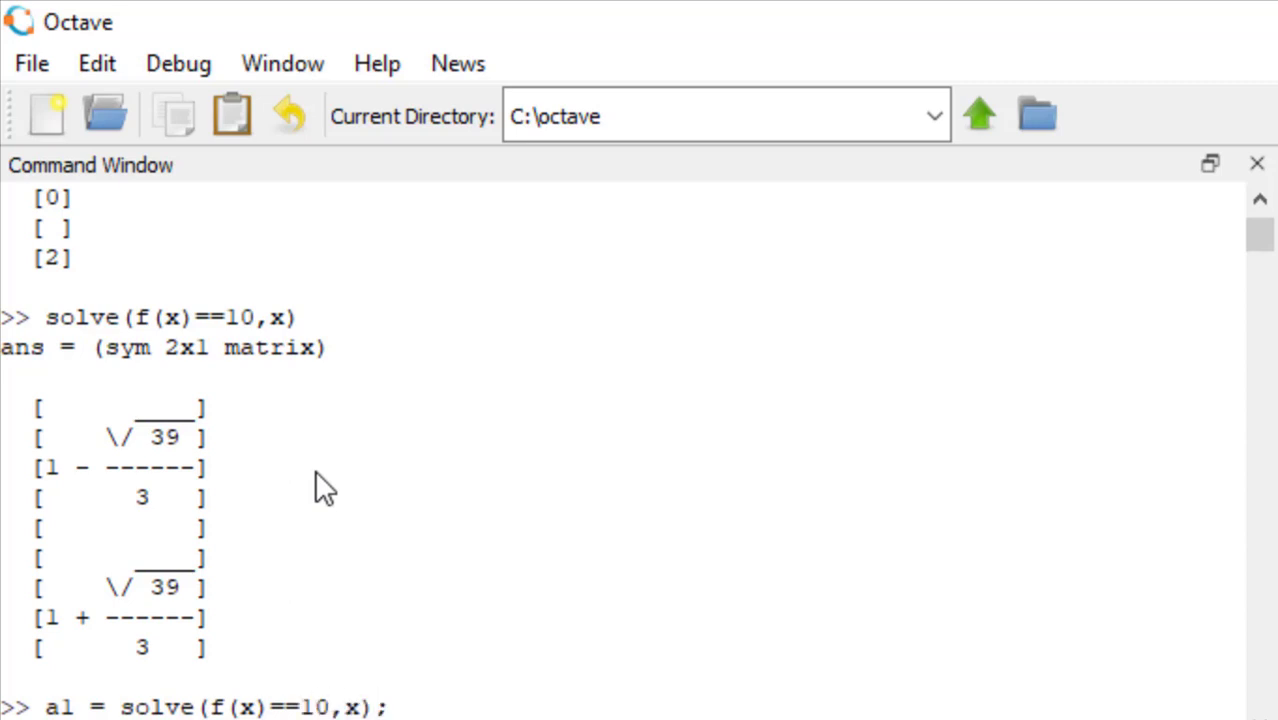
key(Return)
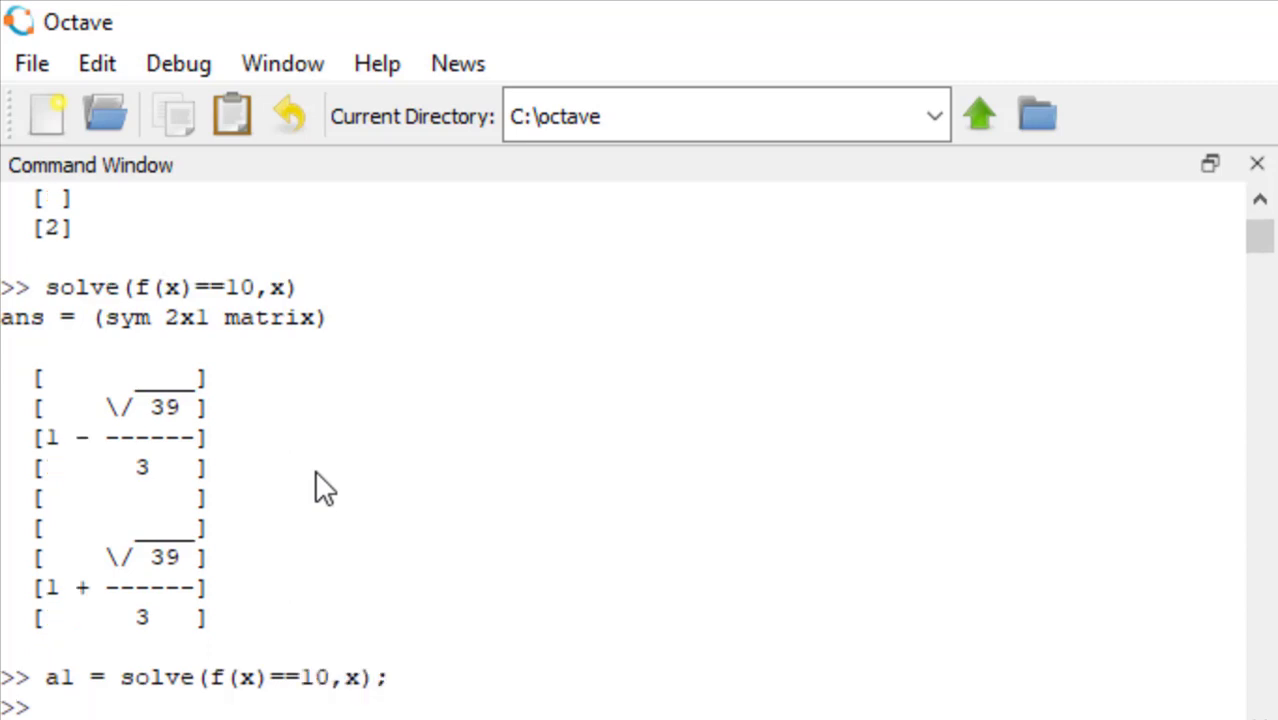
text(a1=double(a1))
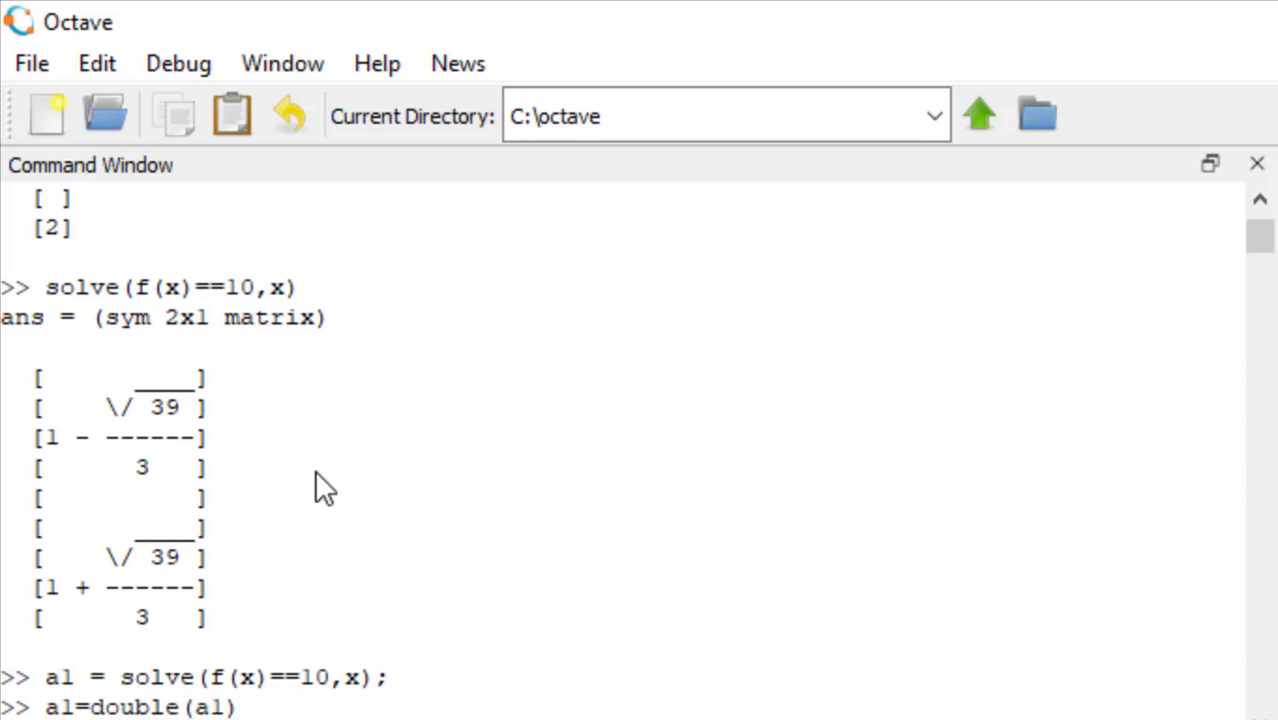
key(Return)
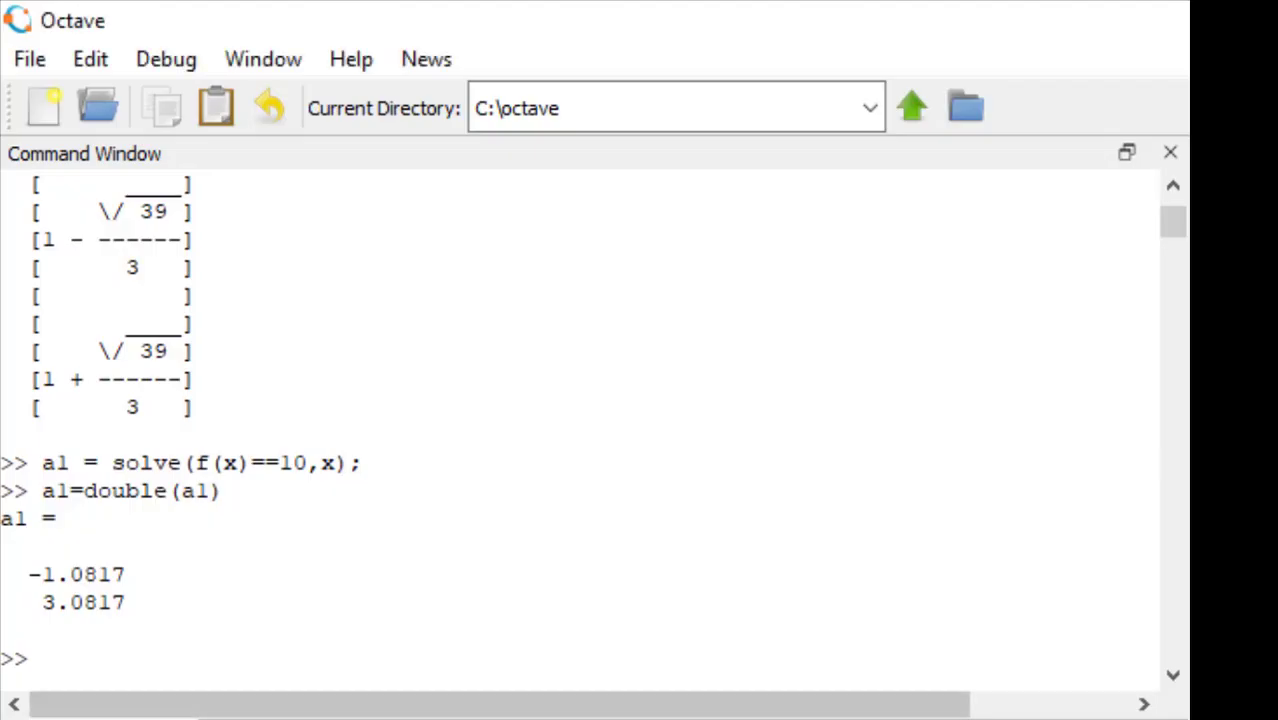
Clear the console and declare x and y as symbols.
text(clc)
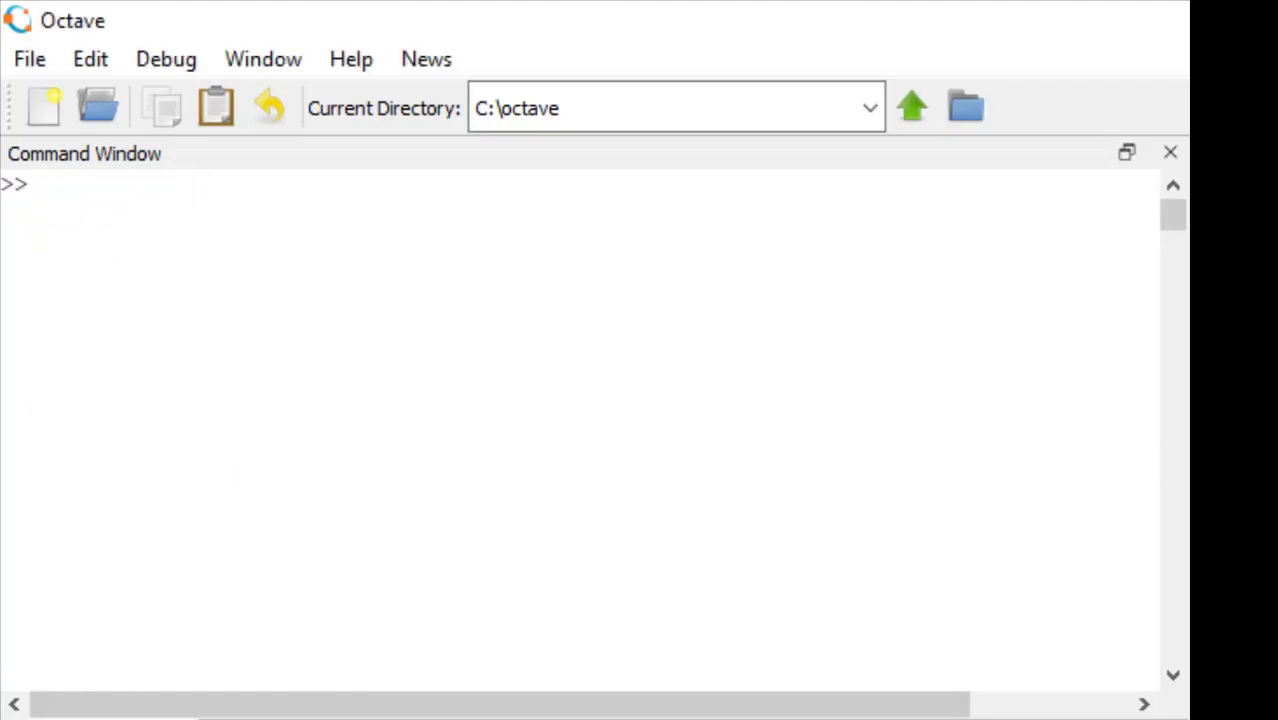
key(Return)
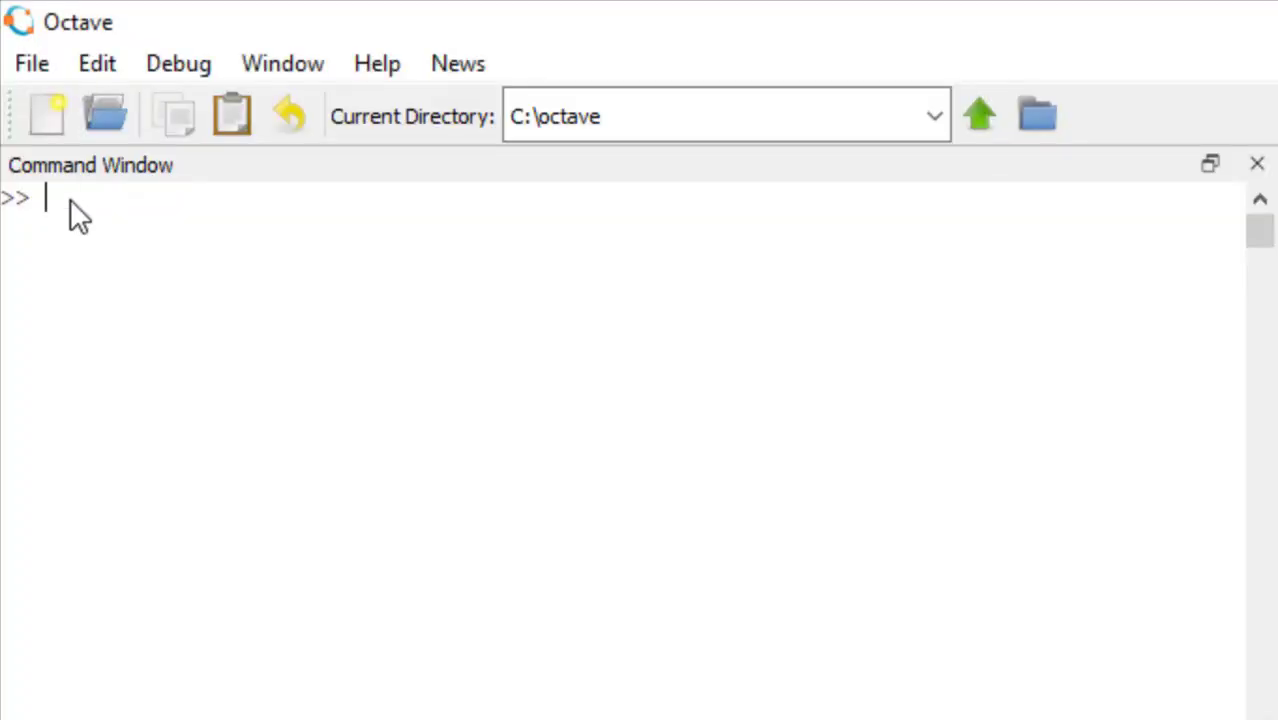
text(syms x y)
key(Return)
Define eq1: x + y == 6 and eq2: x - y == 2, and solve them into ans.
text(eq1 = )
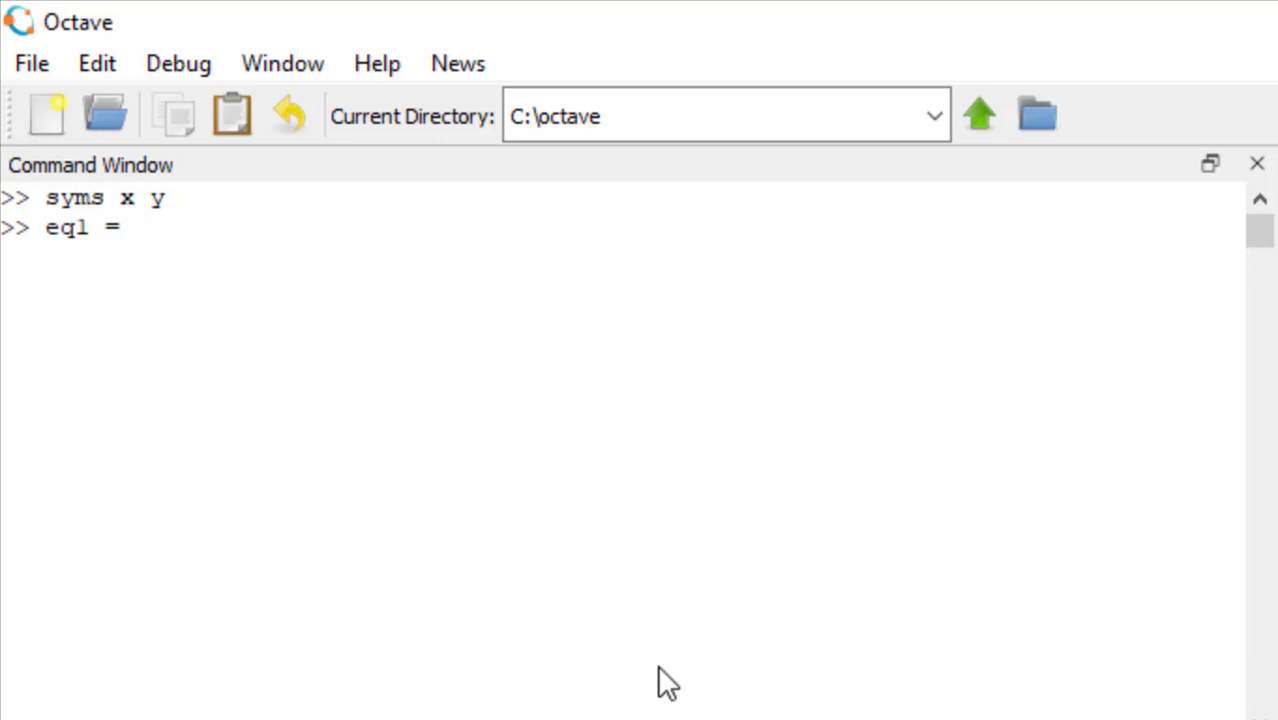
text(x + y )
text(==)
text( 6;)
key(Return)
text(eq2 = )
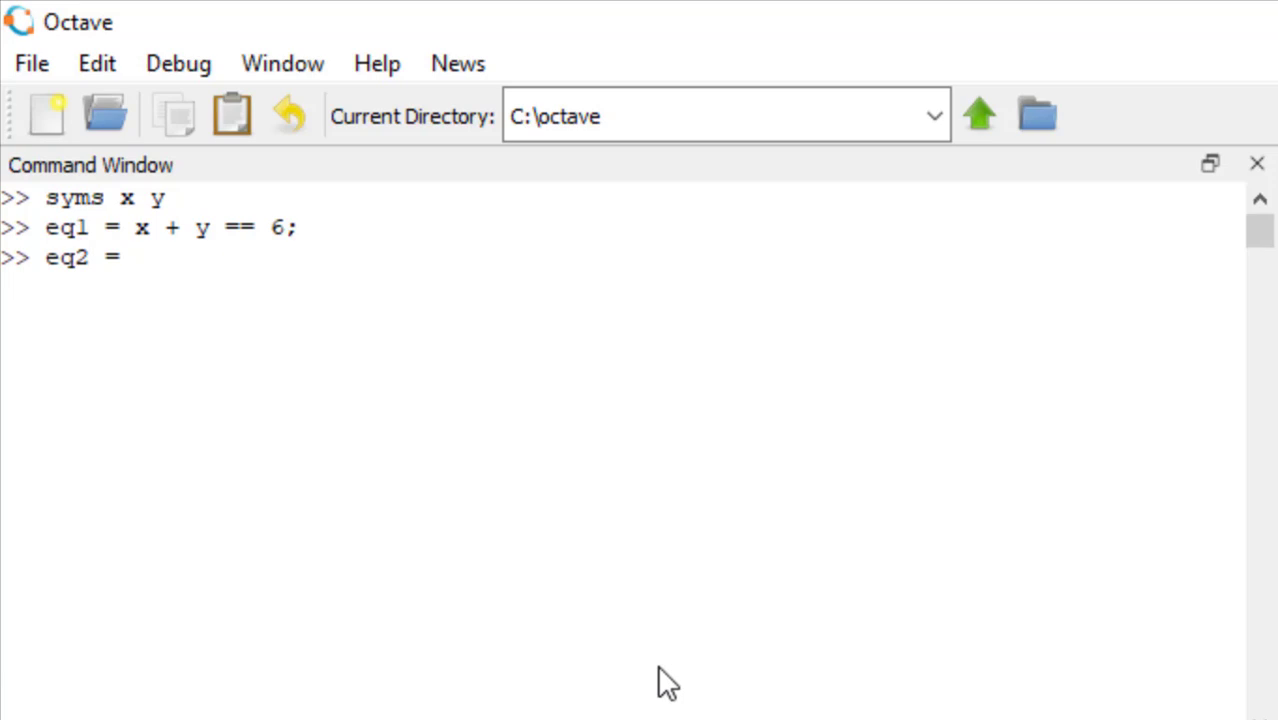
text(x - y ==)
text( 2;)
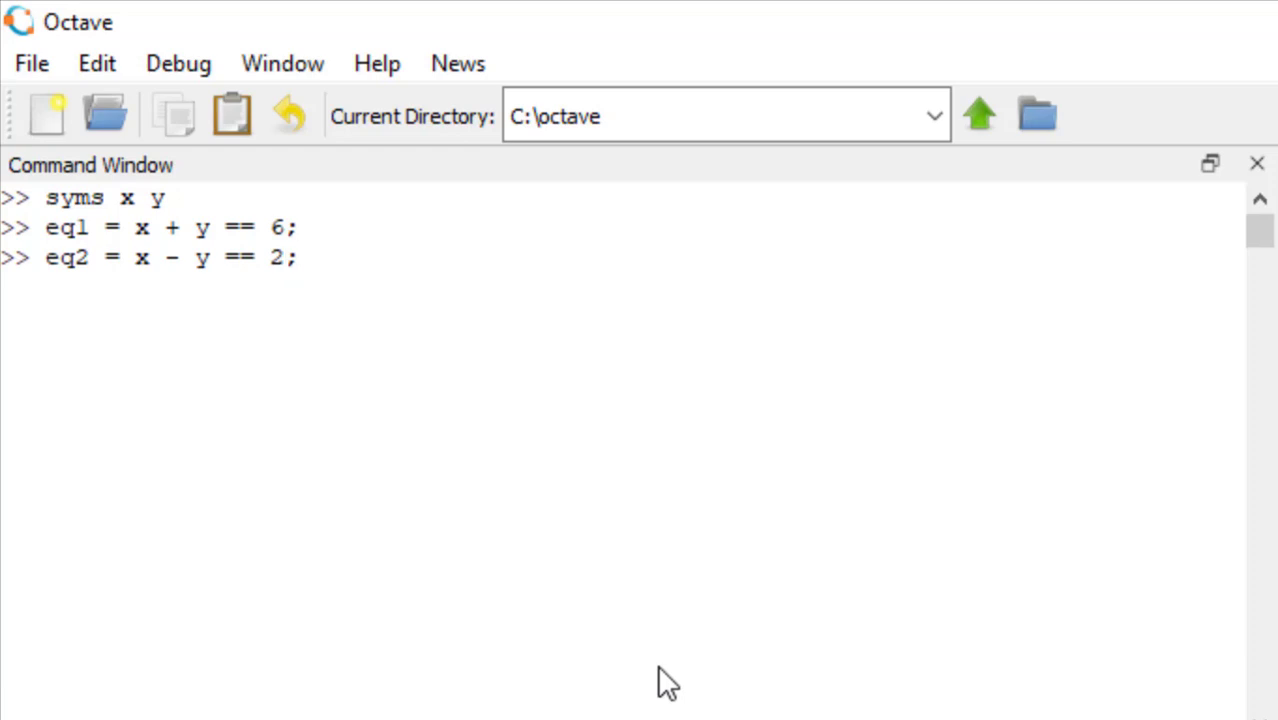
key(Return)
text(ans = solve(eq1,)
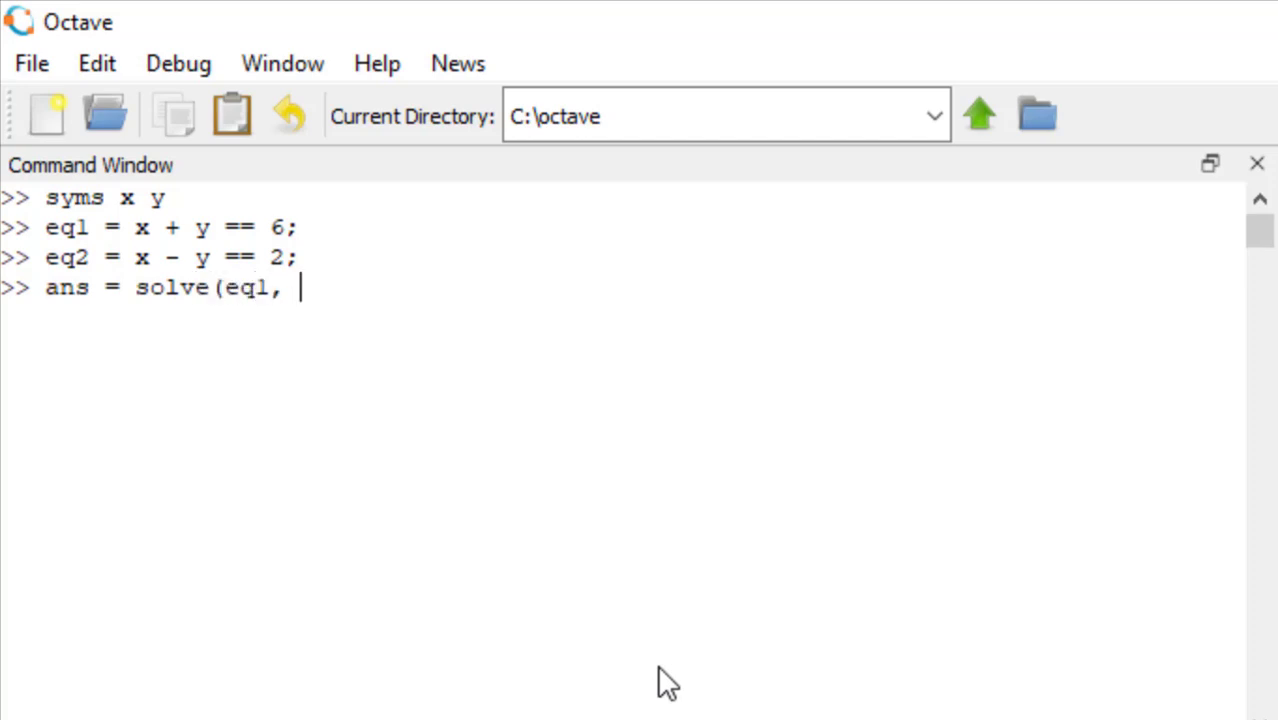
text( eq2))
text(;)
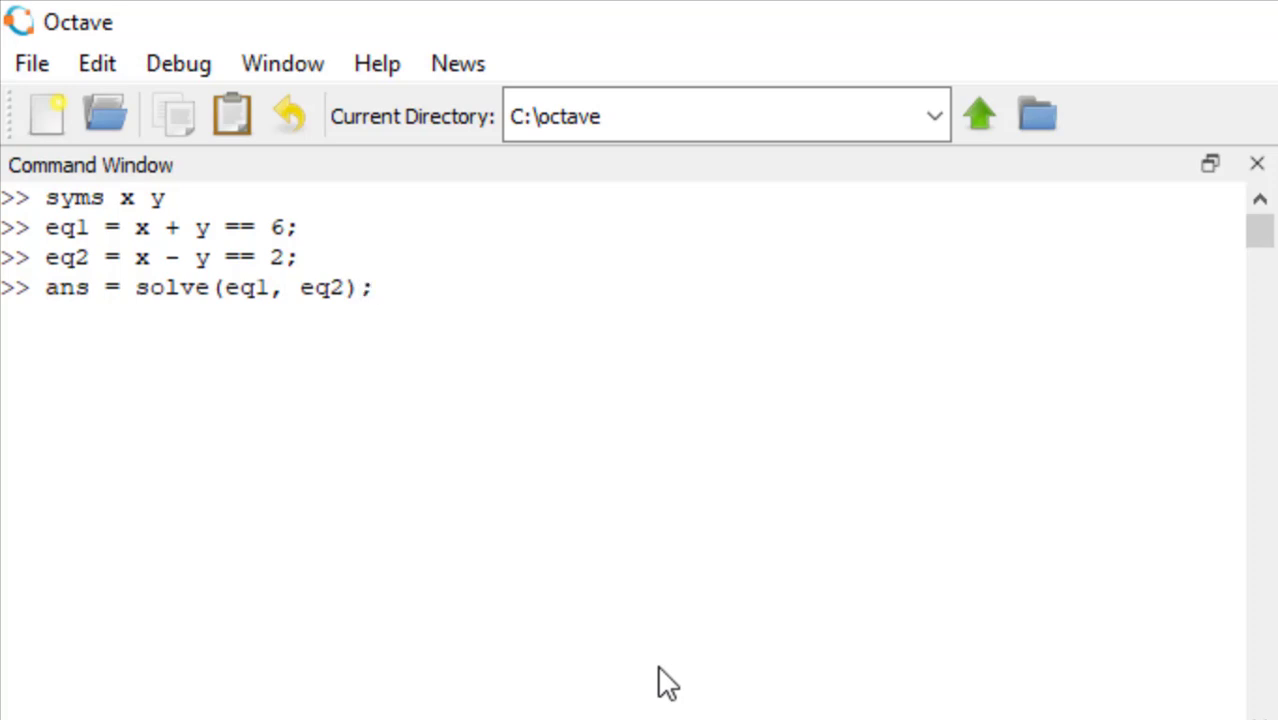
key(Return)
Convert ans.x and ans.y to doubles, giving xdub = 4 and ydub = 2.
text(xdub = )
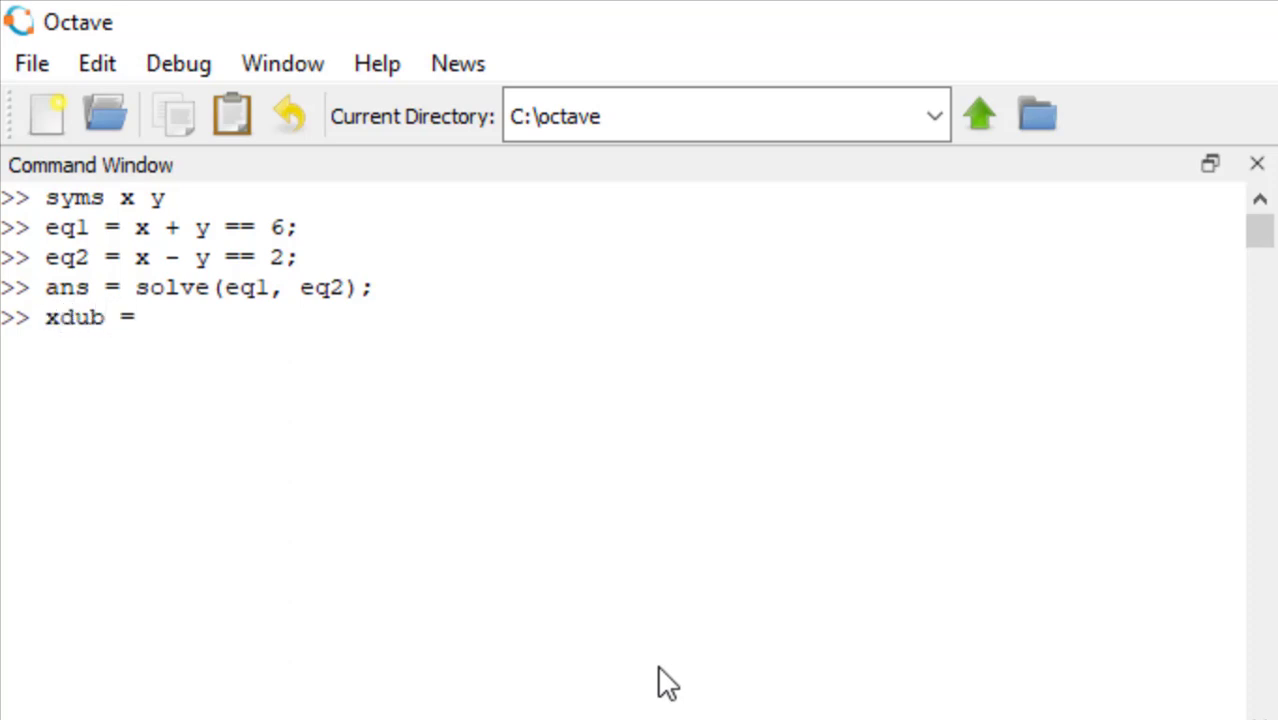
text(double(ans.x))
key(Return)
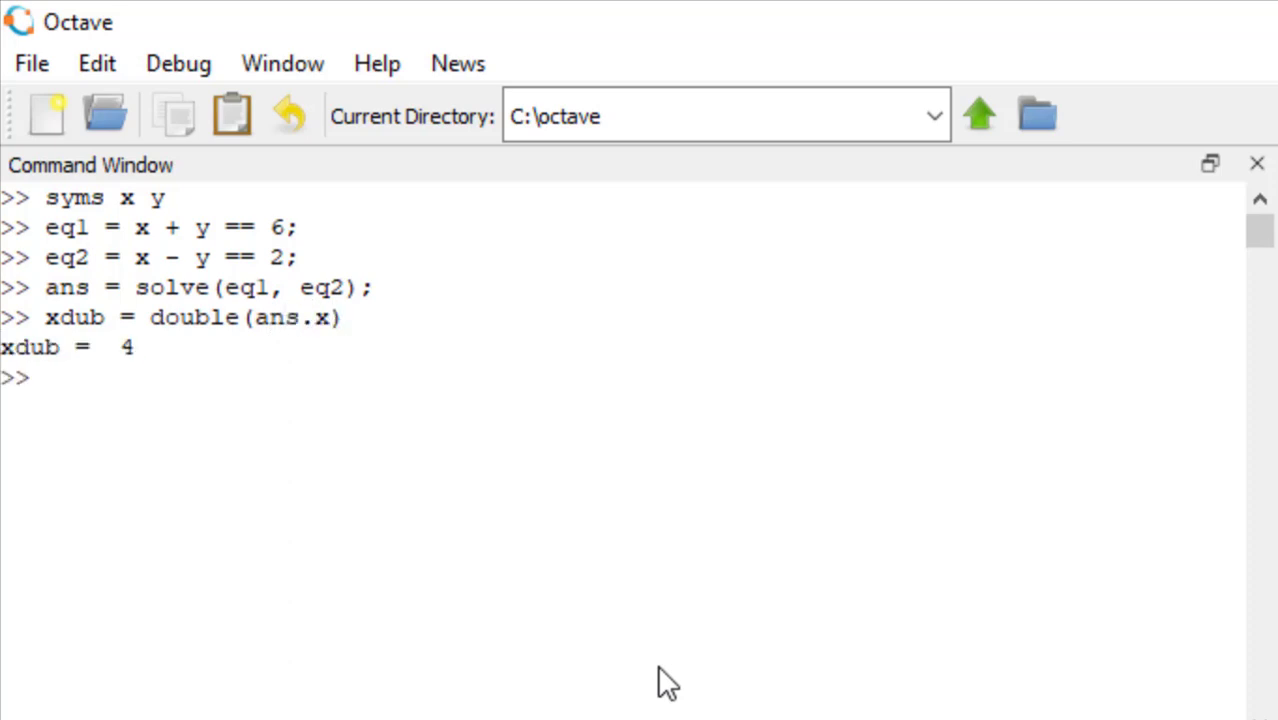
text(ydub = double(ans.y))
key(Return)
Clear the console and fplot sin(x) and cos(x) together over [-5, 5].
text(clc)
key(Return)
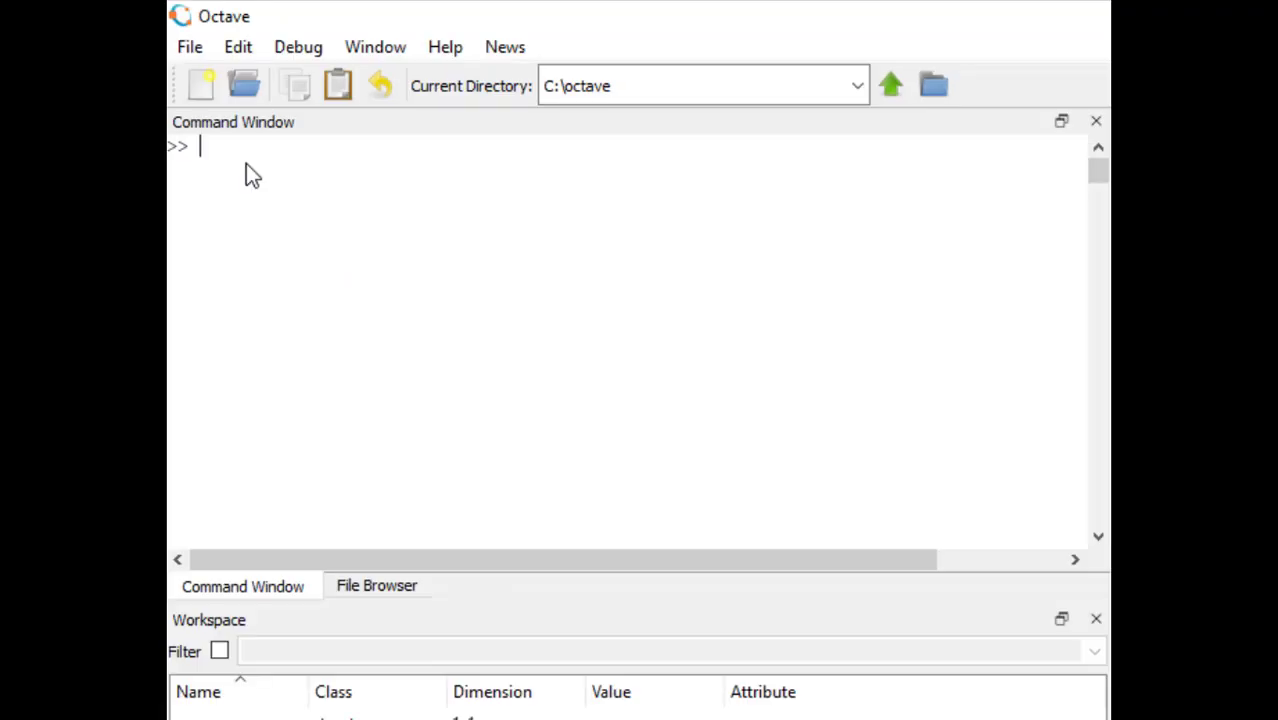
text(fplot()
text("[ sin(x), cos(x) ]",[)
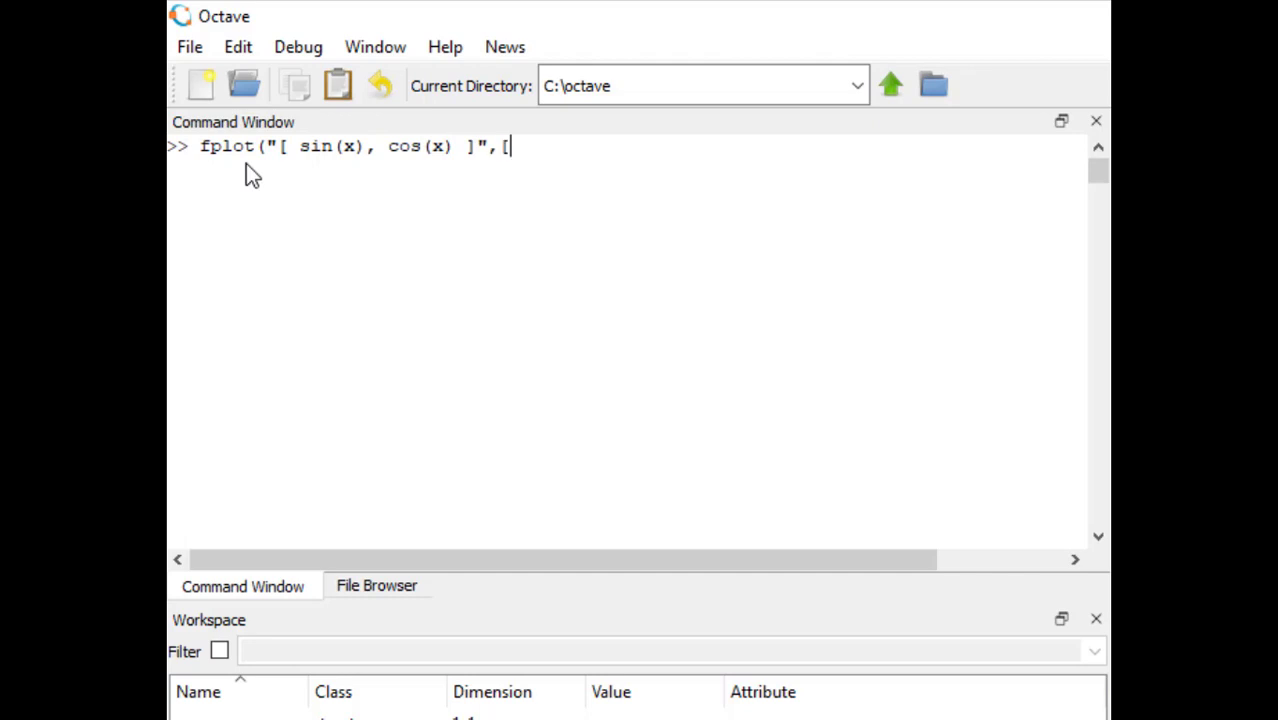
text(-5,5]))
key(Return)
Reposition the plot figure and resize it wider and shorter.
mouse_move(966, 110)
mouse_down()
mouse_move(695, 100)
mouse_move(562, 57)
mouse_up()
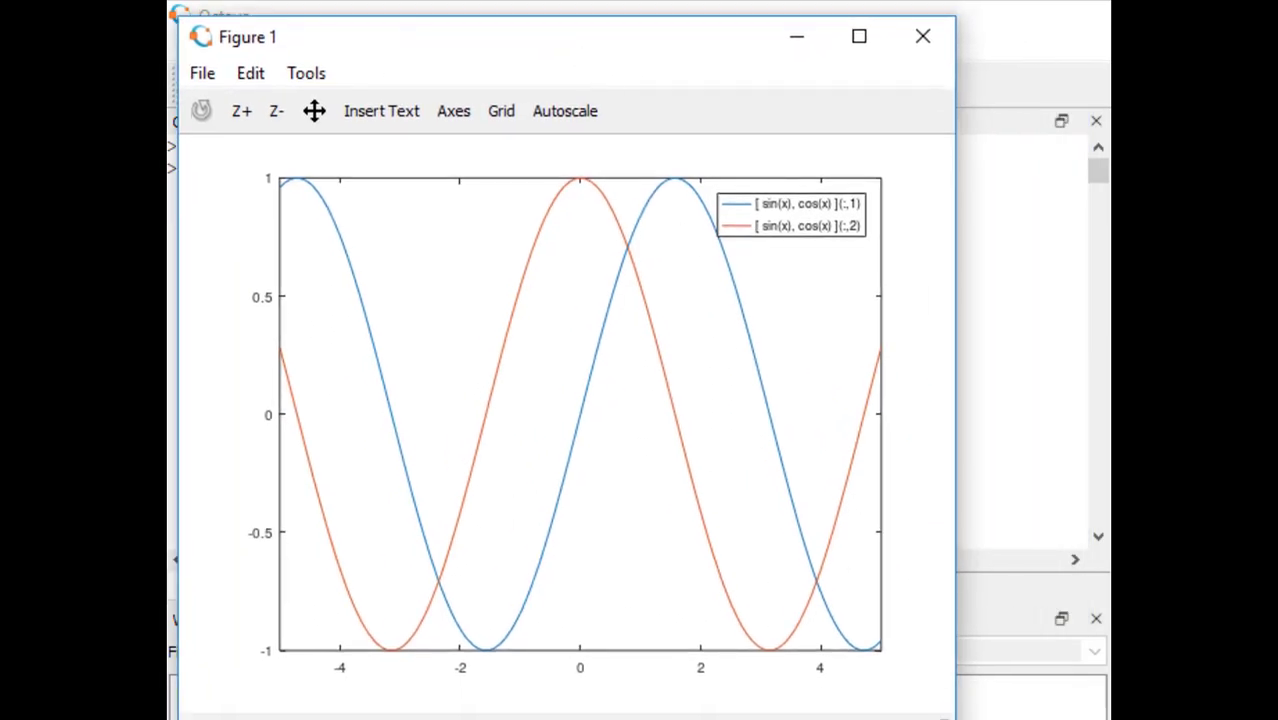
drag(950, 716, 978, 693)
mouse_move(471, 43)
mouse_down()
mouse_move(788, 48)
mouse_move(492, 207)
mouse_up()
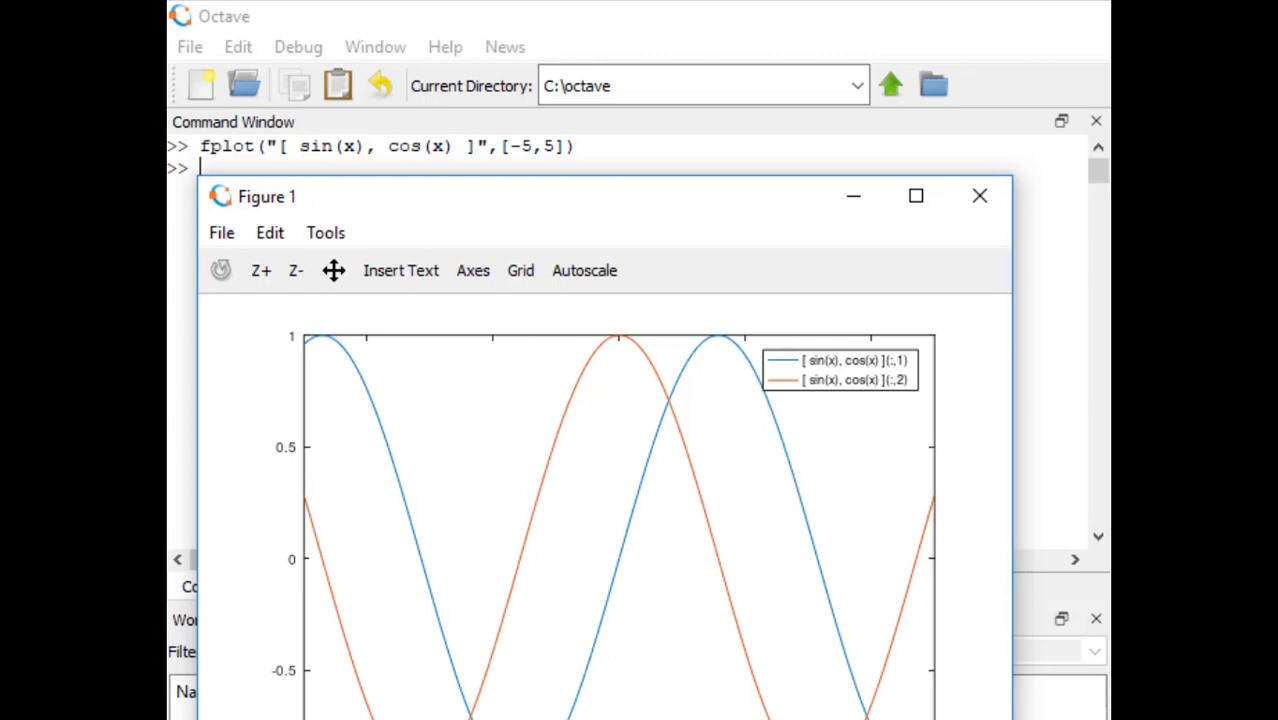
drag(1011, 716, 1073, 600)
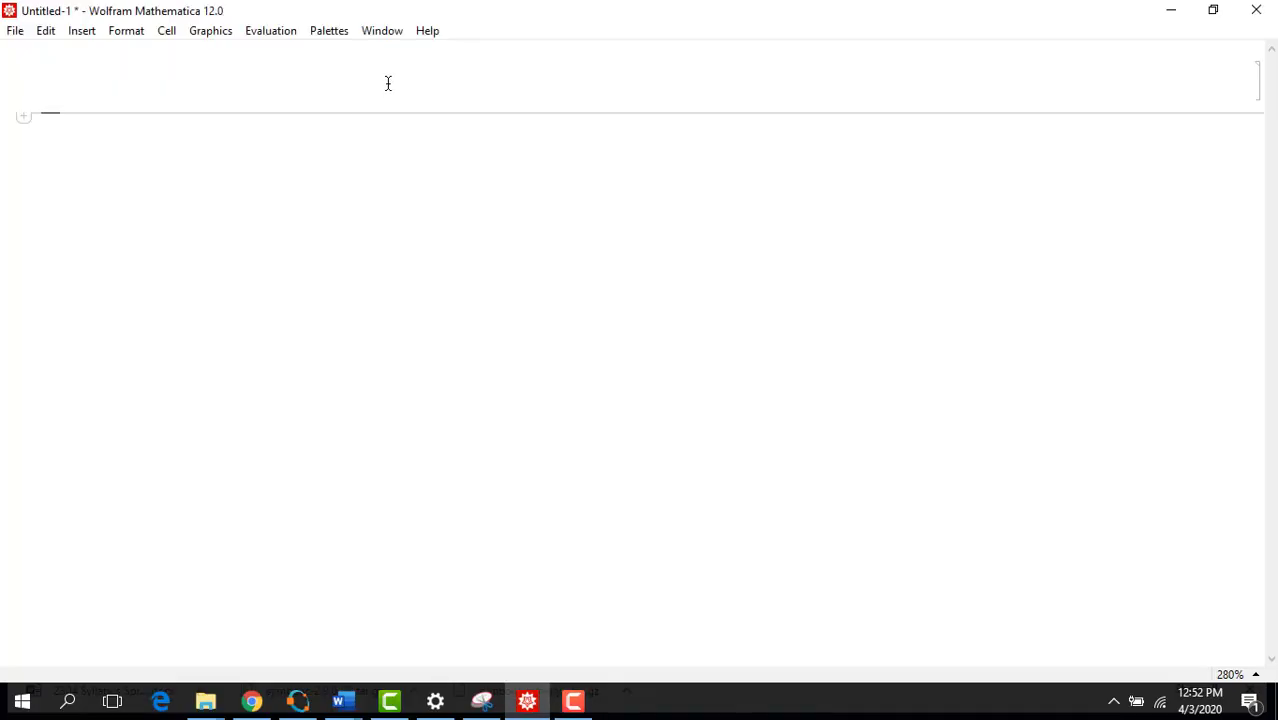
Evaluate Clear[x, y, a, b, c] and Solve[a x^2 + b x + c == 0, x] for both quadratic roots.
click(388, 83)
text(Cle)
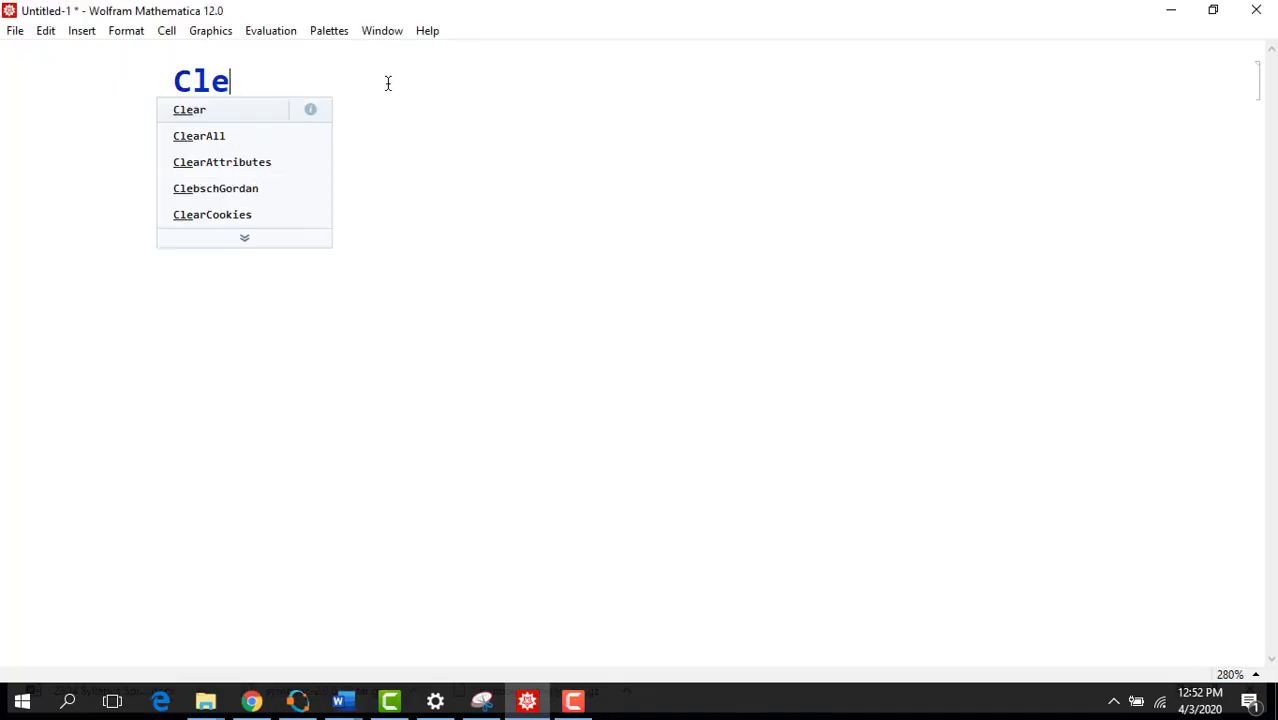
text(ar[)
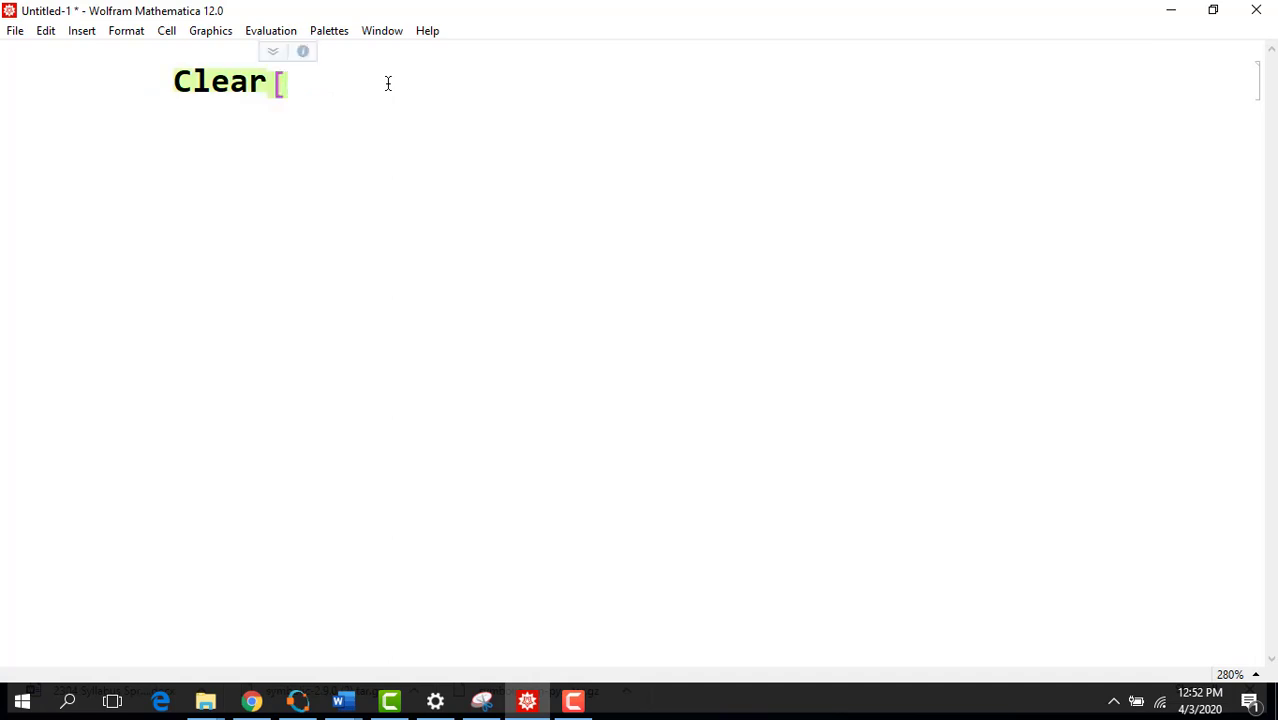
text(x, y, a,)
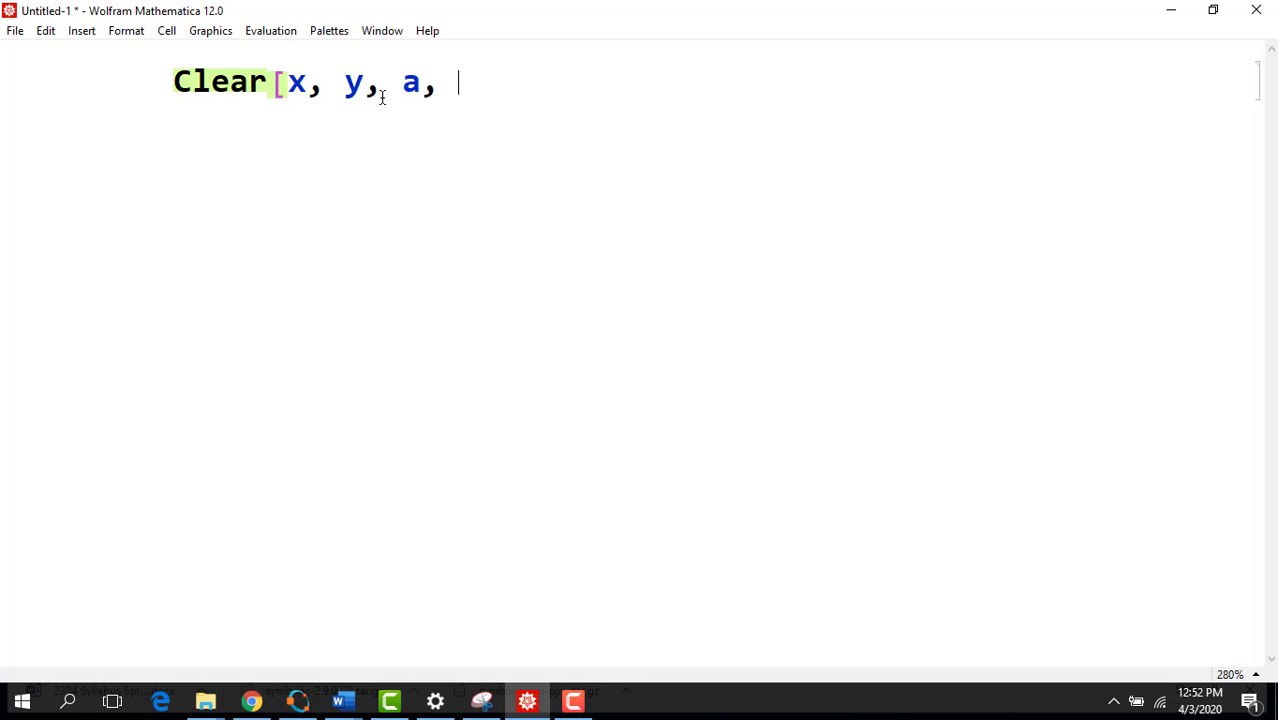
text(b, c])
key(Return)
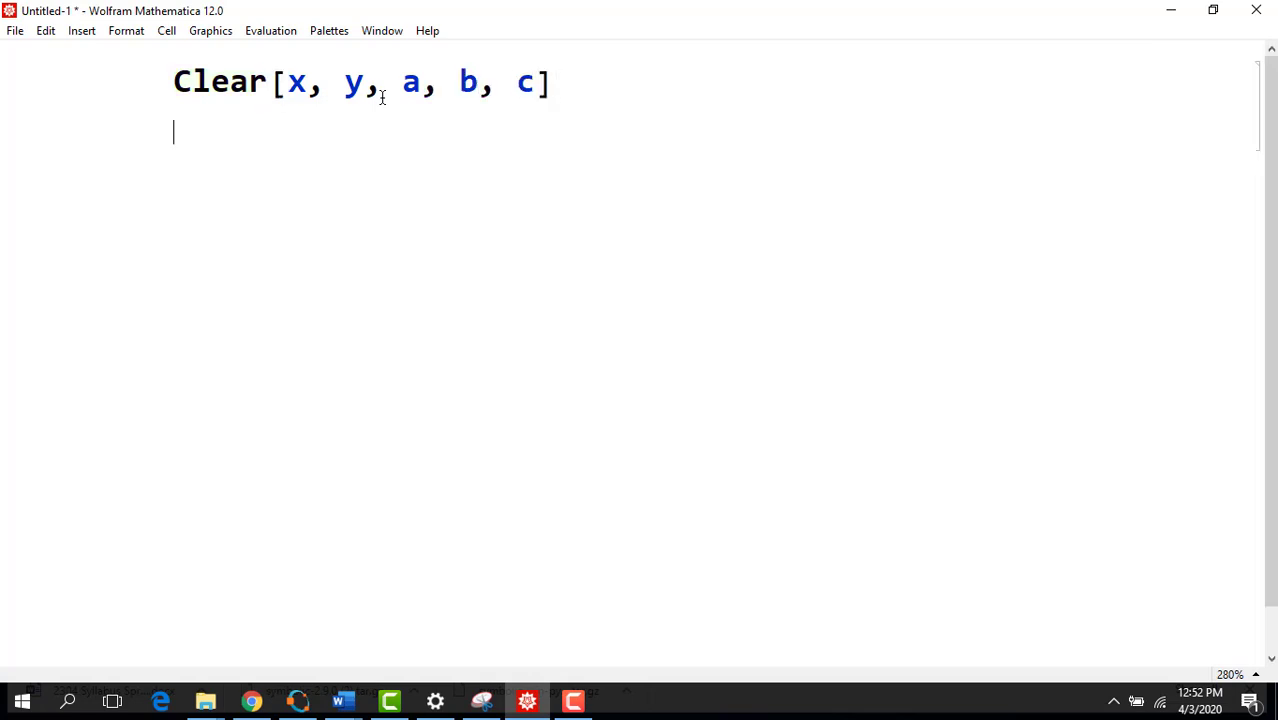
text(Solve[)
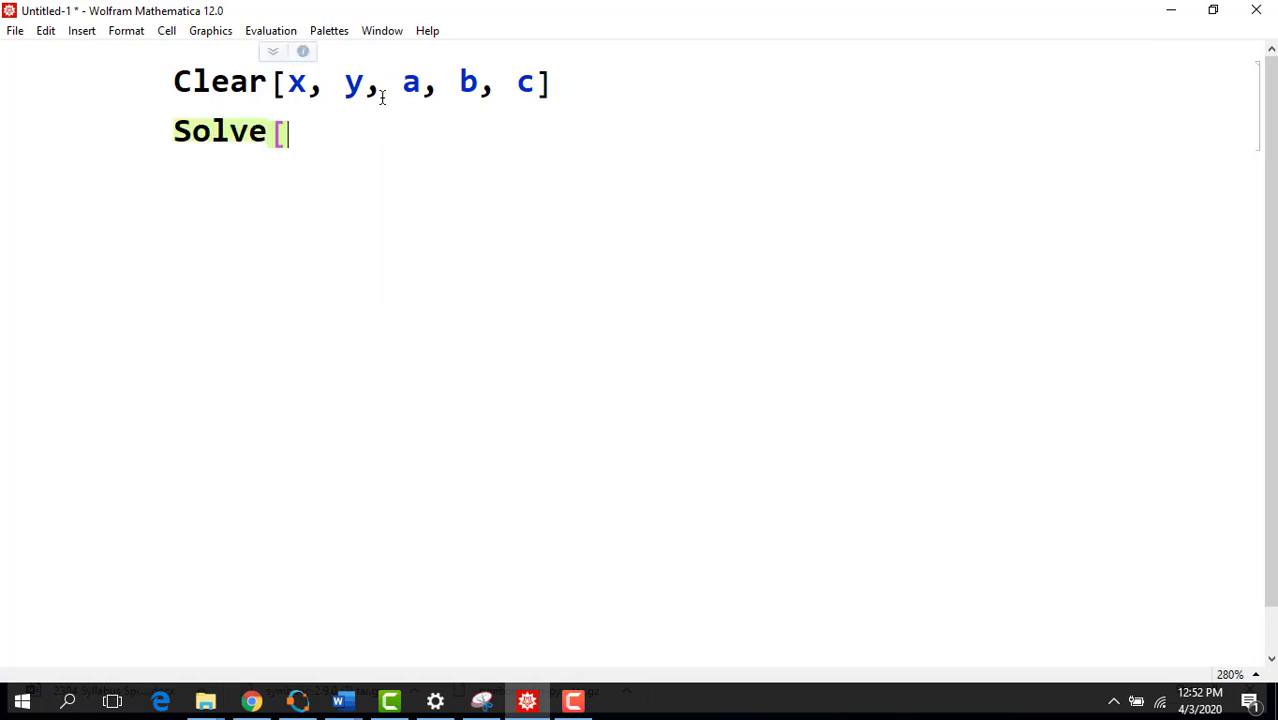
text(a x)
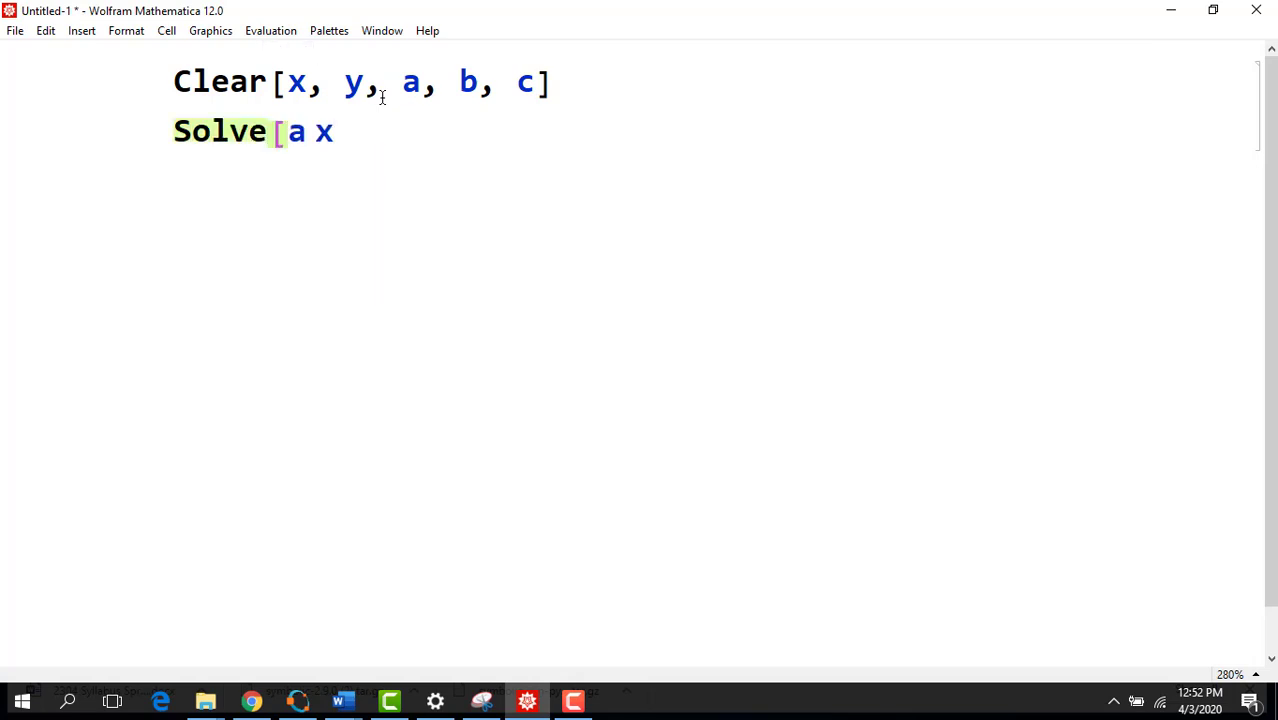
text(^2 + )
text(b)
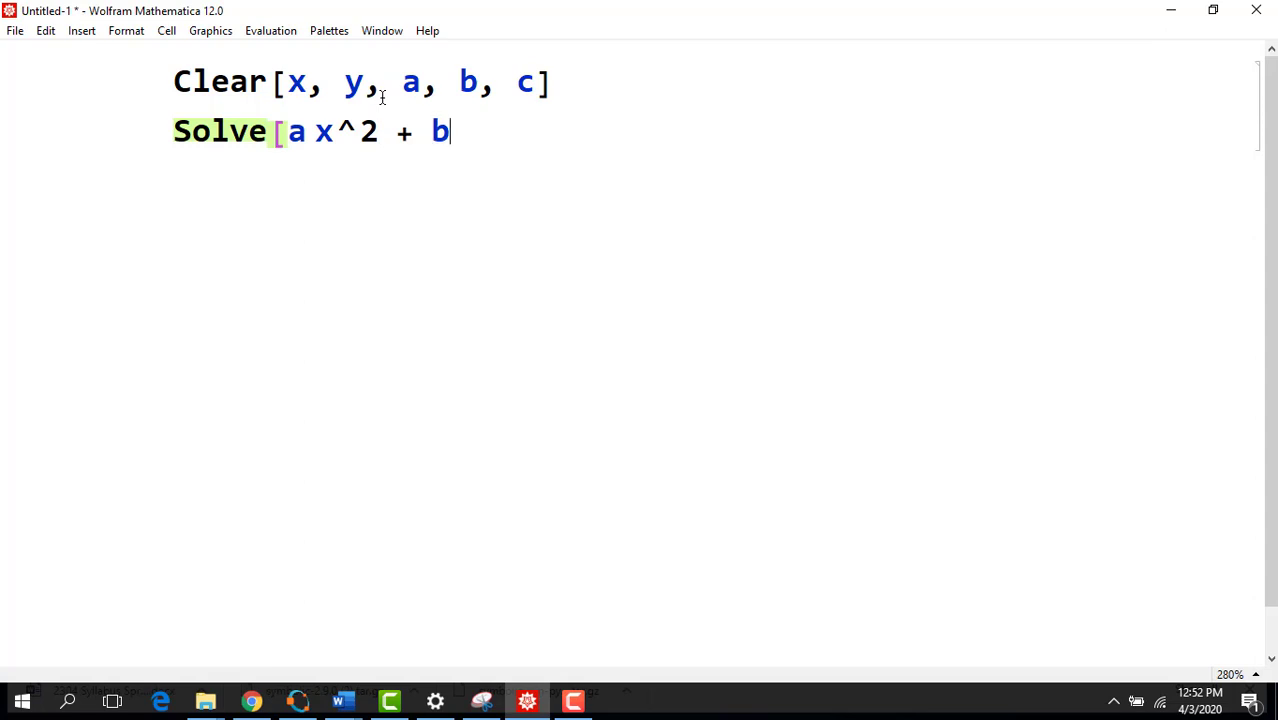
text( x)
text( + )
text(c == 0, x])
key(Return)
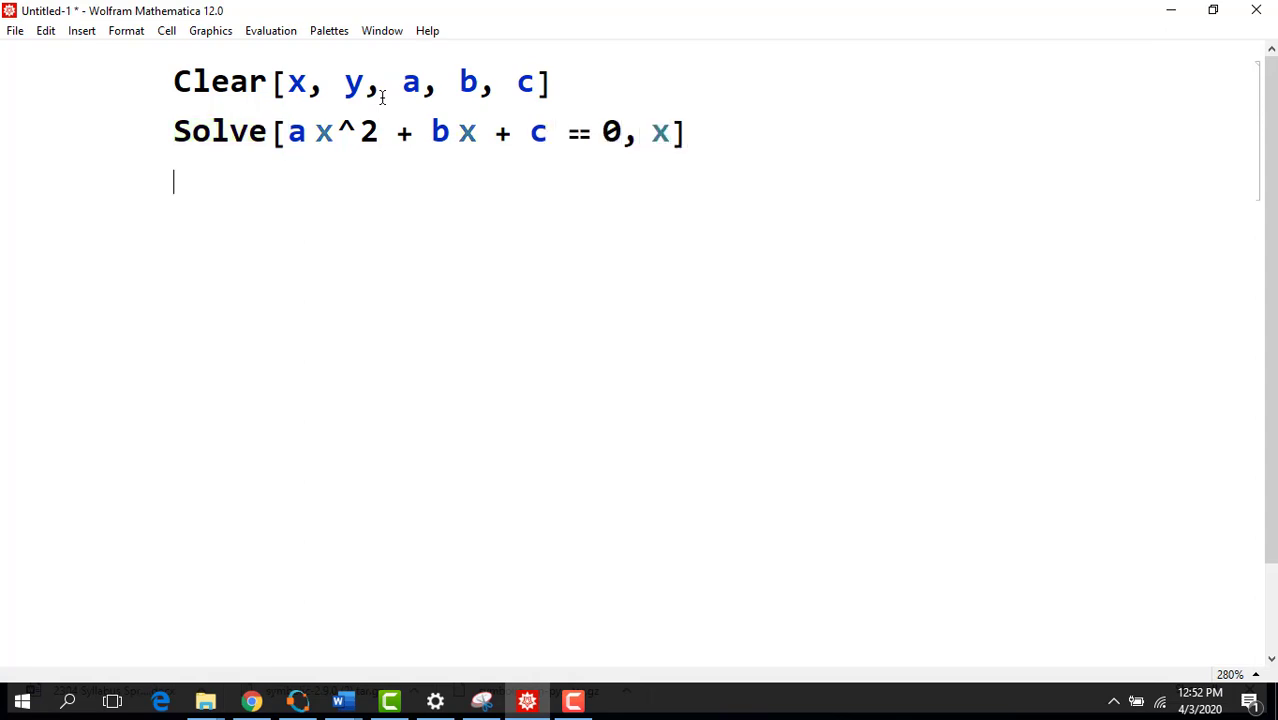
key(shift+Return)
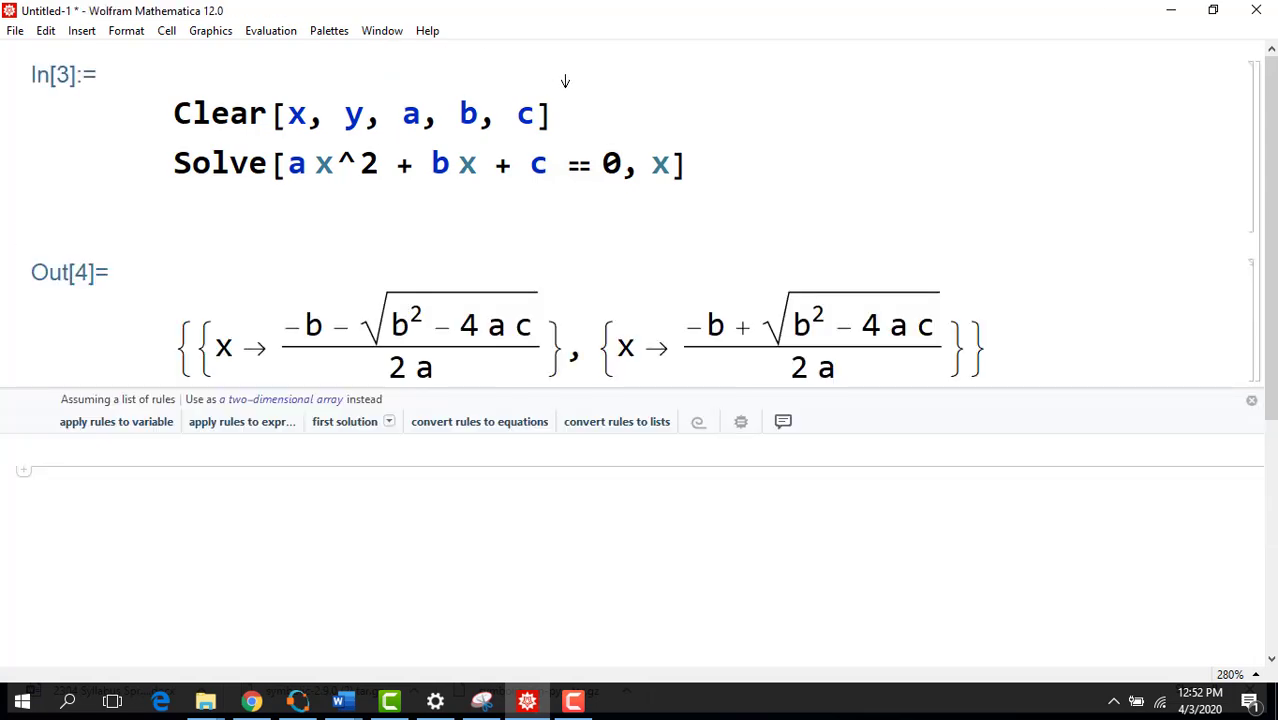
Evaluate Solve[{x + y == 6, x - y == 4}, {x, y}], returning x → 5 and y → 1.
click(726, 166)
key(Return)
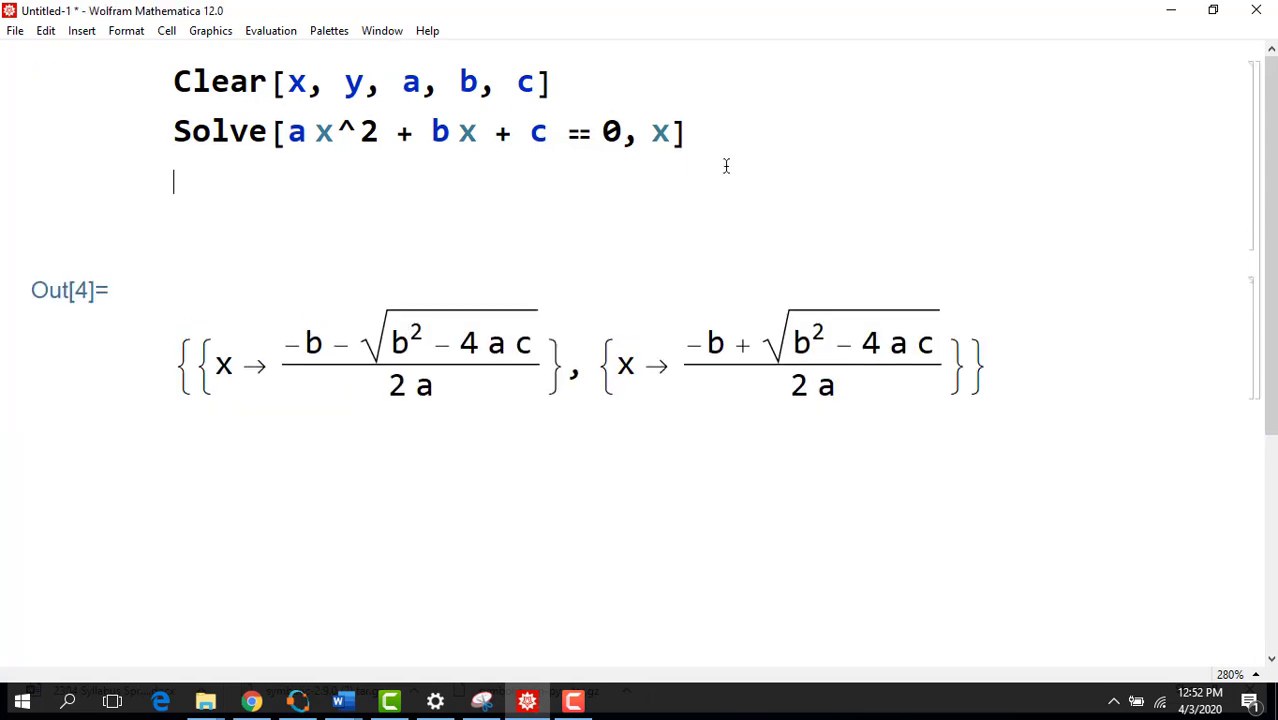
text(Solve[{)
key(Return)
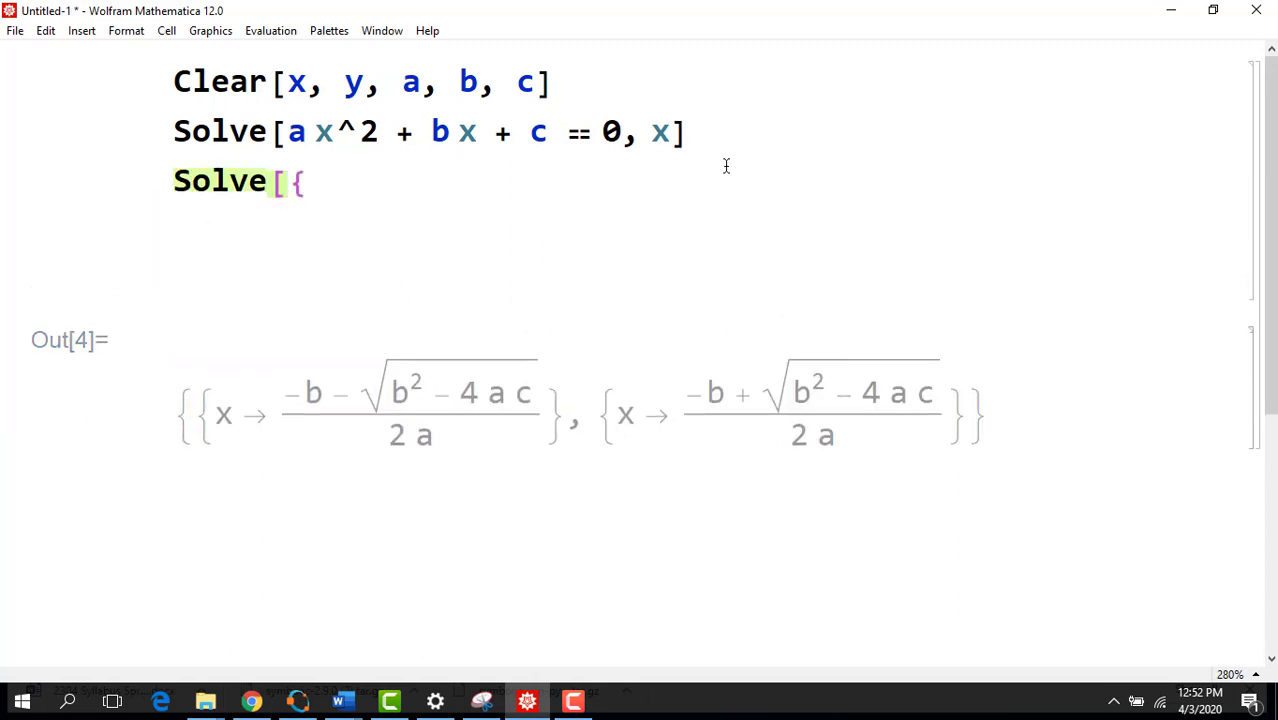
text(x + y == 6,)
key(Return)
text(x - y == )
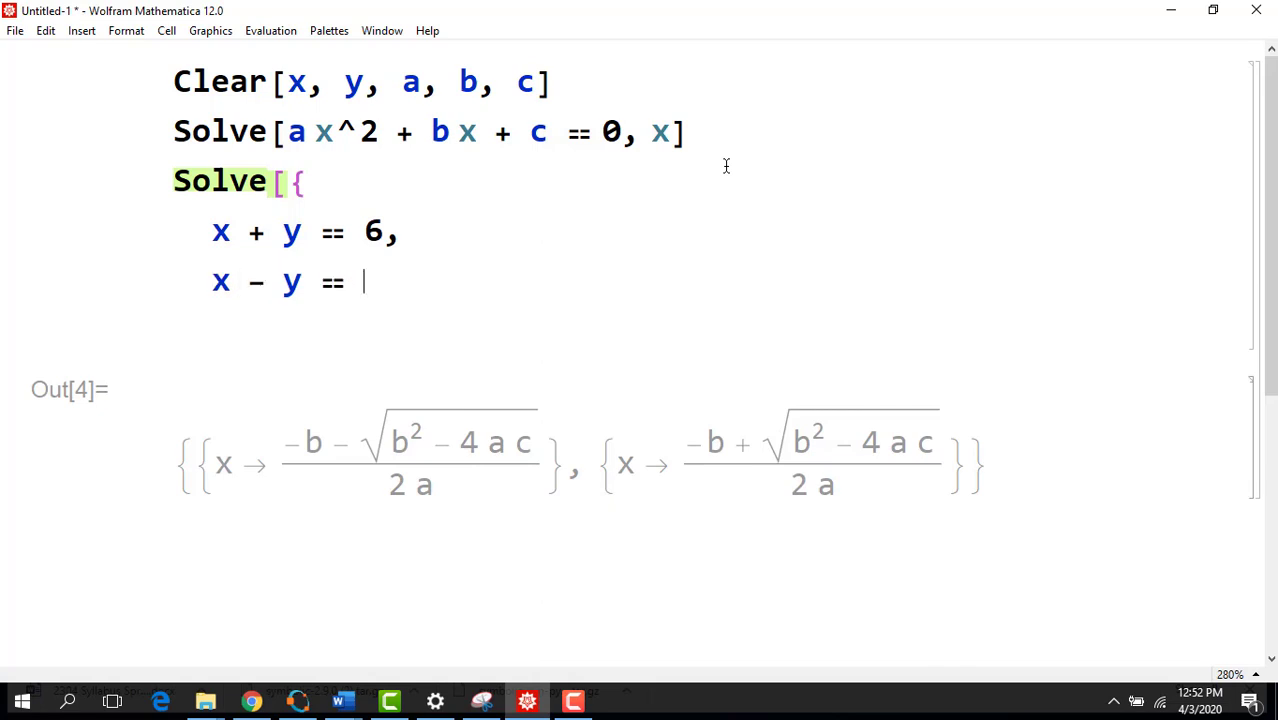
text(4},)
key(Return)
text({x, y}])
key(shift+Return)
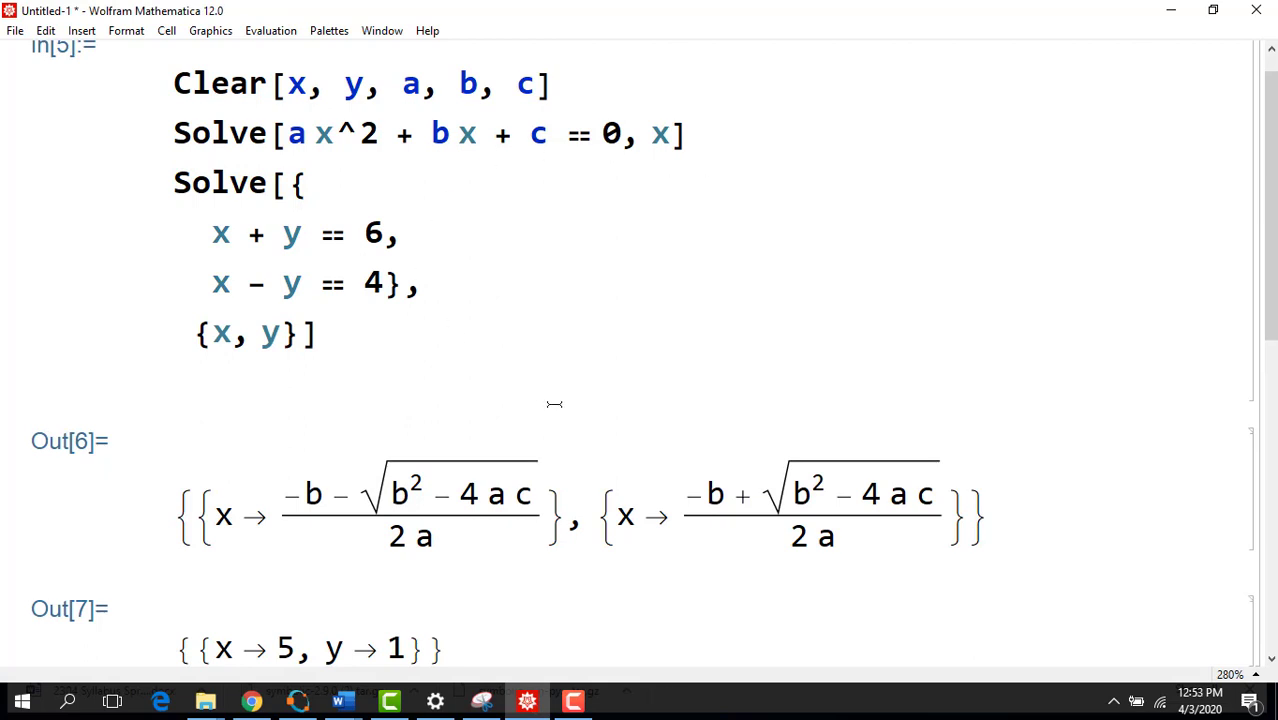
drag(1275, 244, 1272, 400)
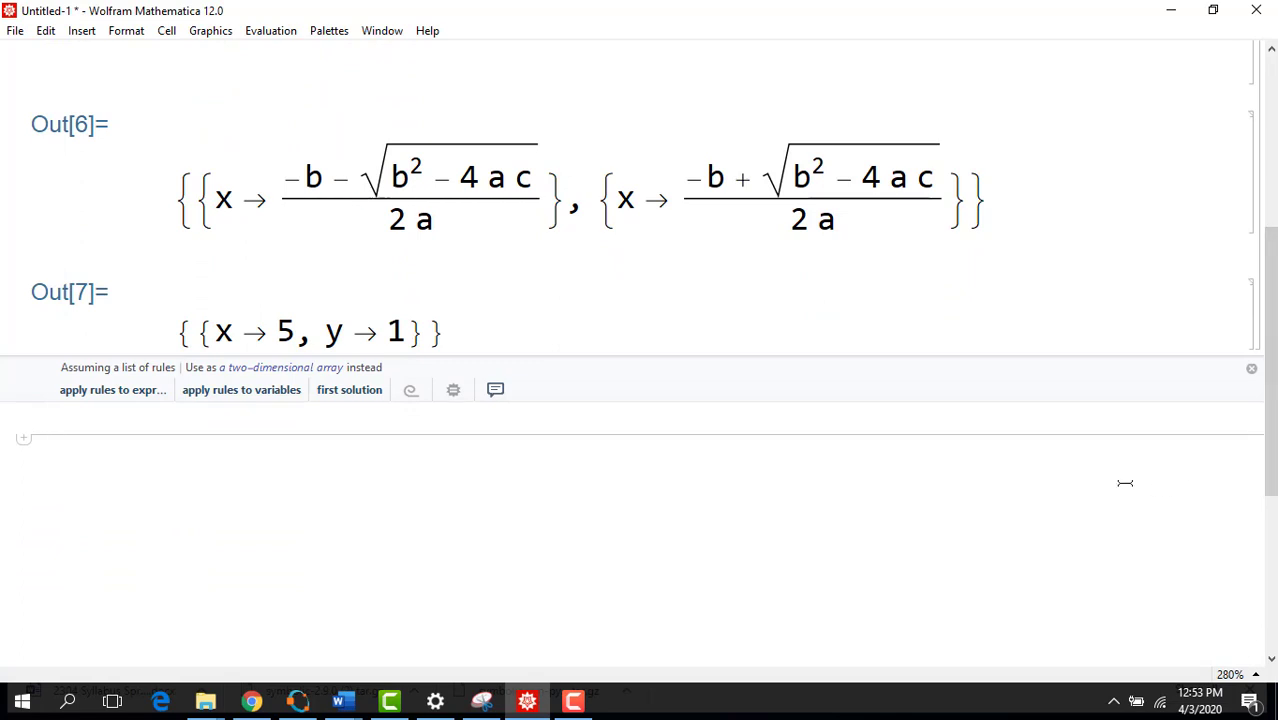
Evaluate Plot[x^2 + 3*x, {x, -5, 5}] in a new cell to draw the parabola.
click(1125, 483)
text(Plot[)
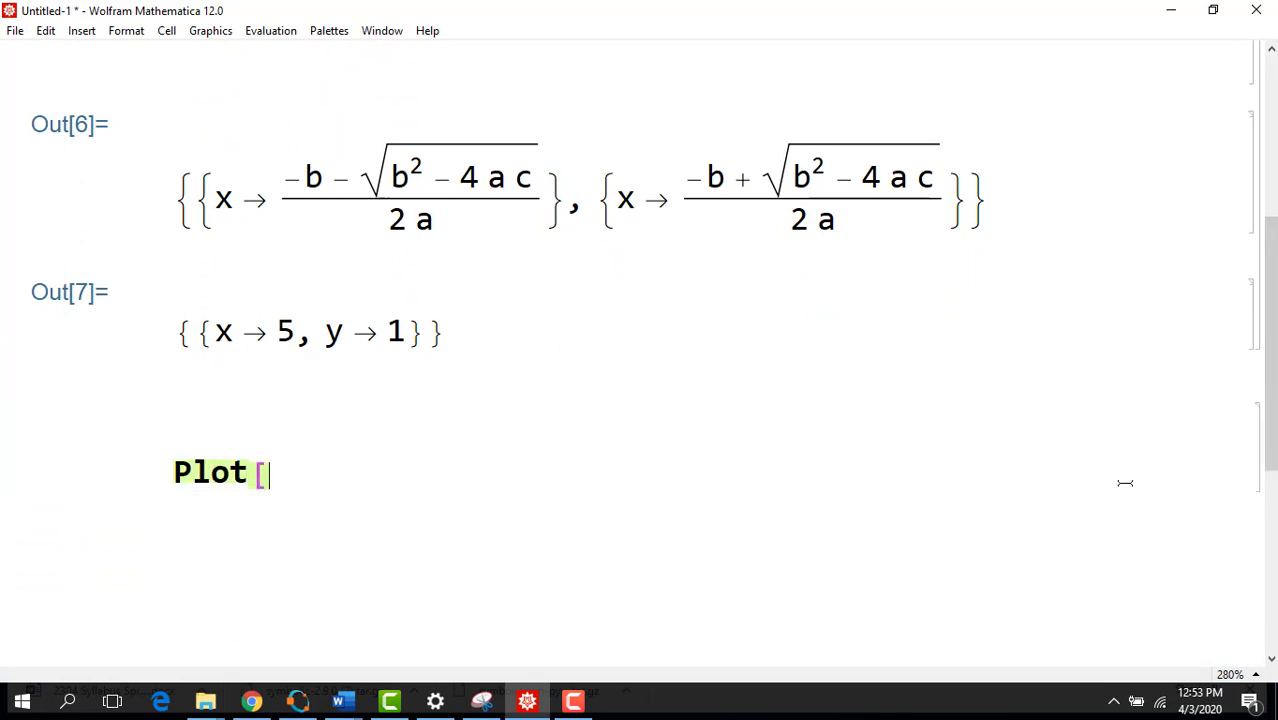
text(x^2)
text( +)
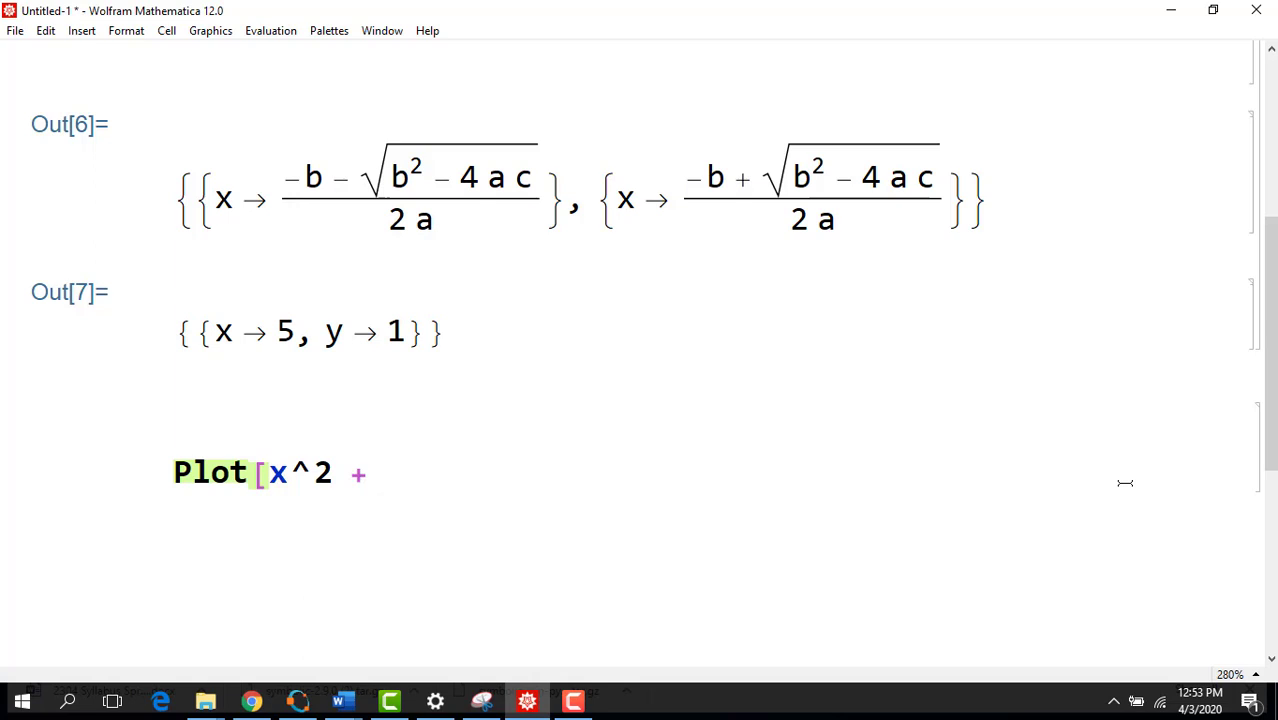
text( 3*x, {x, -5, 5}])
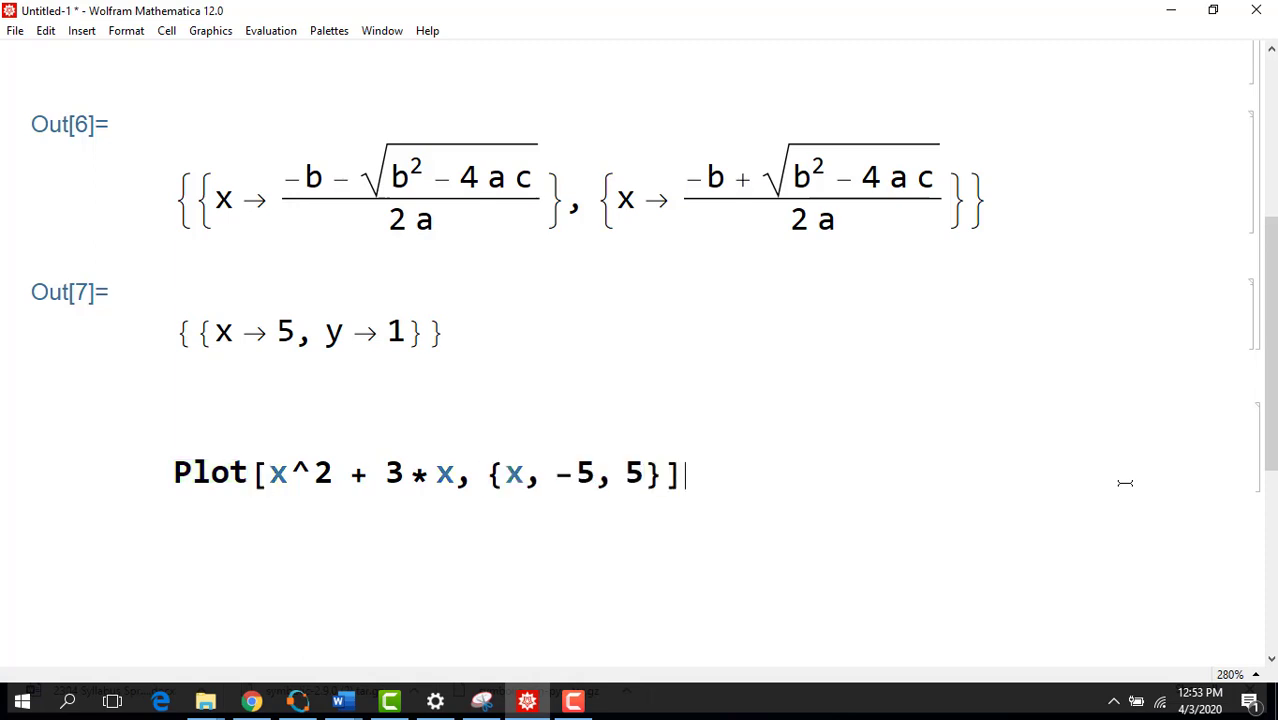
key(shift+Return)
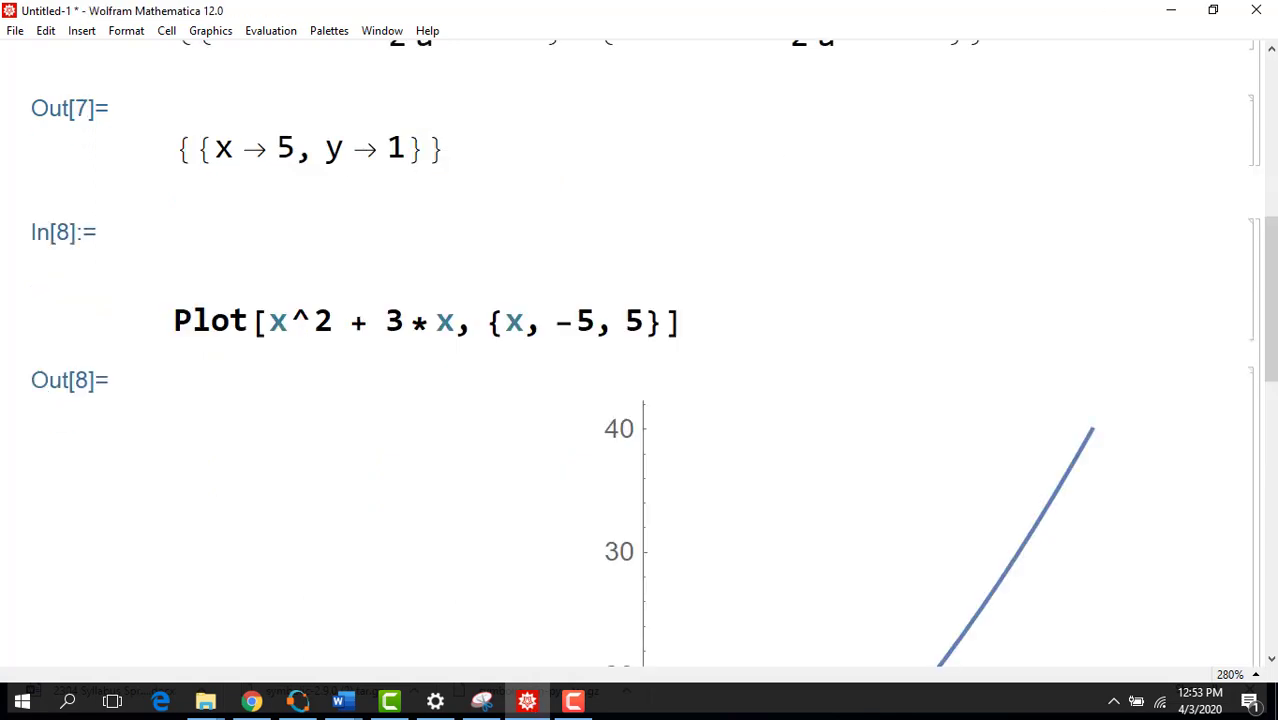
drag(1270, 300, 1265, 398)
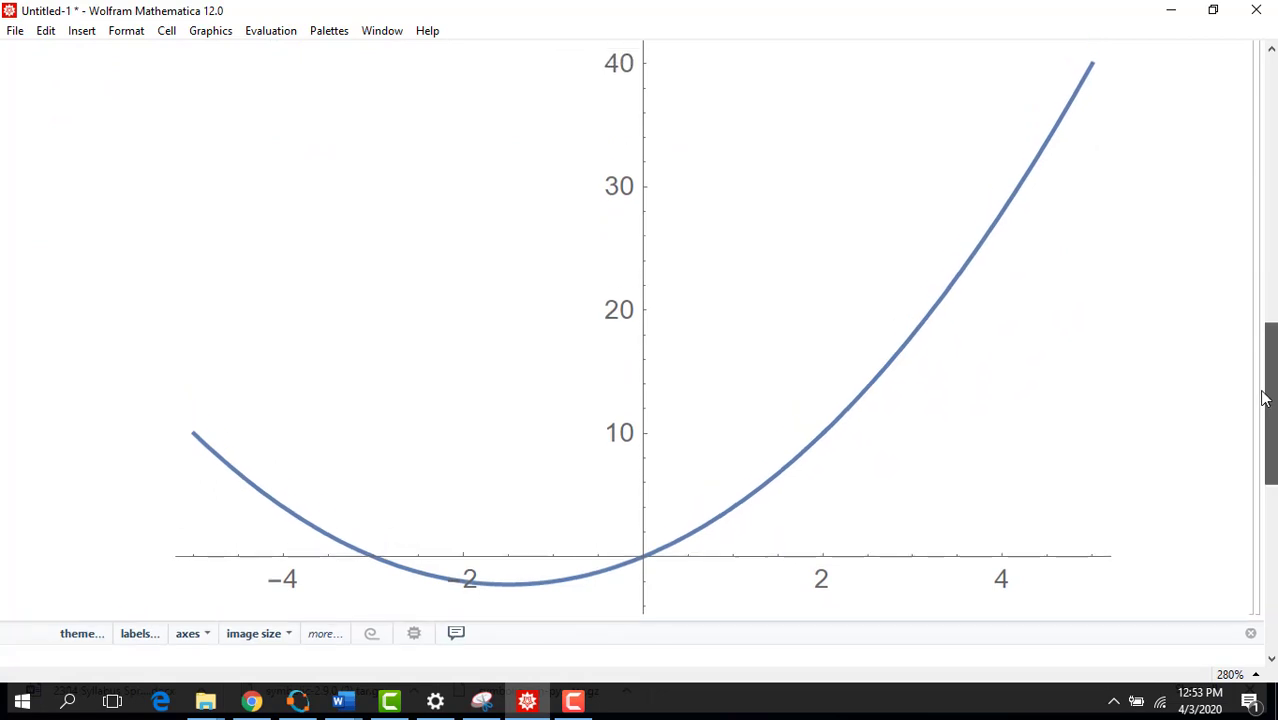
Find the Plot reference page in Wolfram Documentation and scroll to its legend example.
click(428, 35)
click(456, 54)
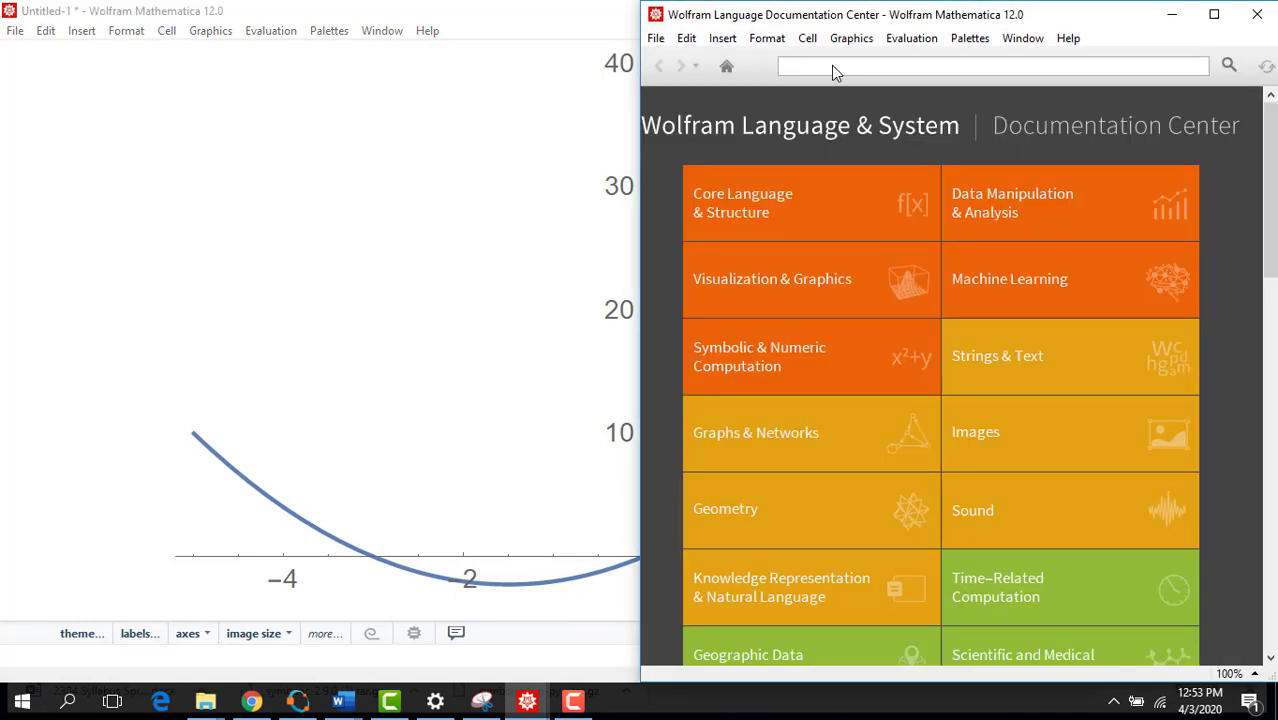
text(plot)
key(Return)
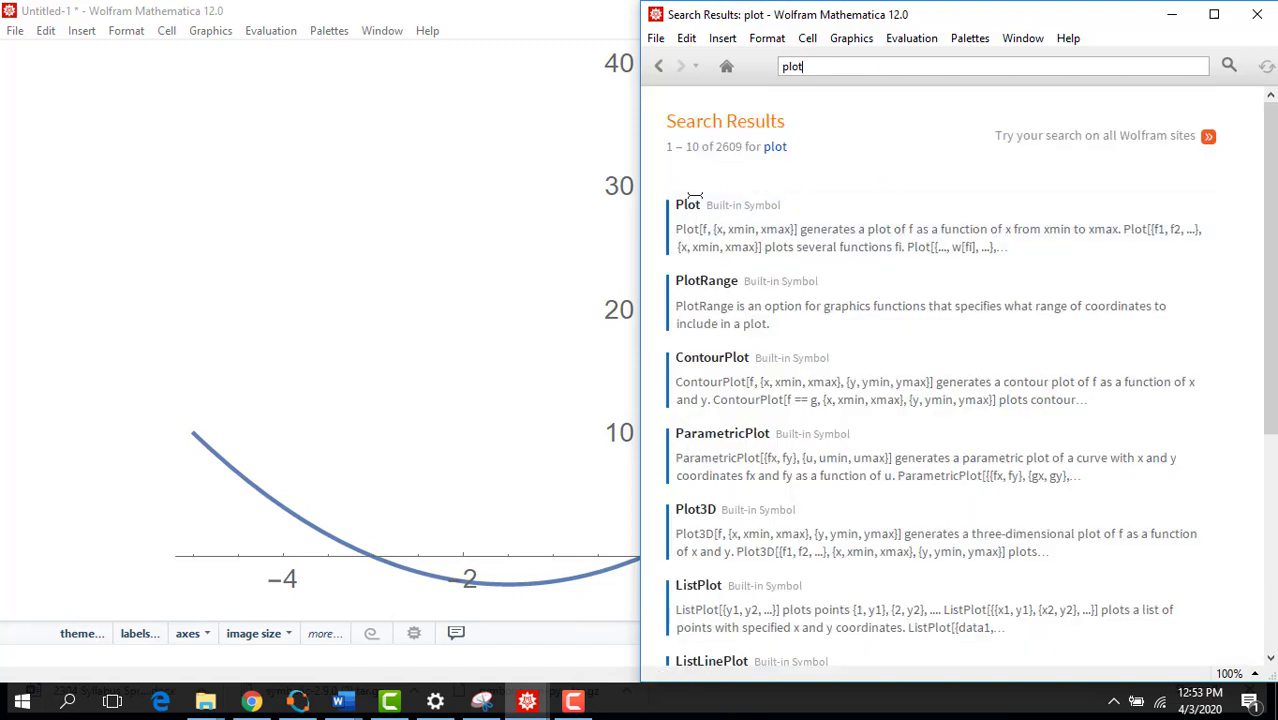
click(690, 205)
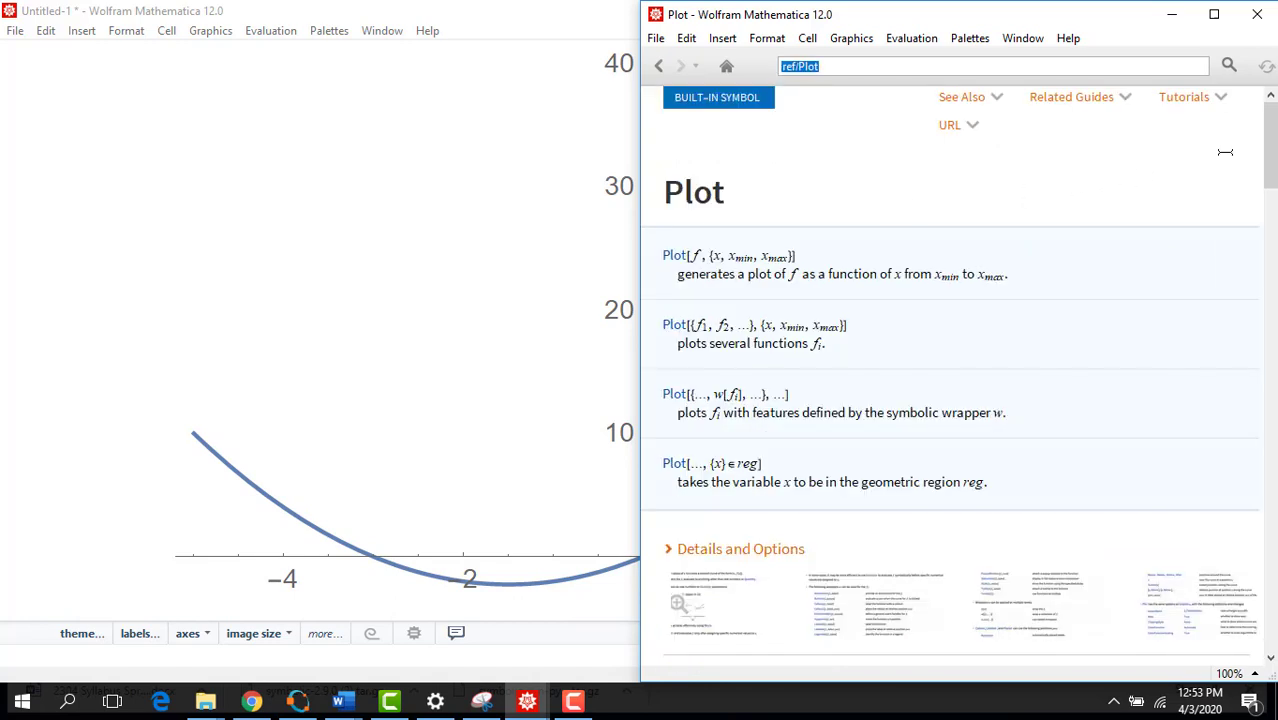
drag(1272, 165, 1270, 196)
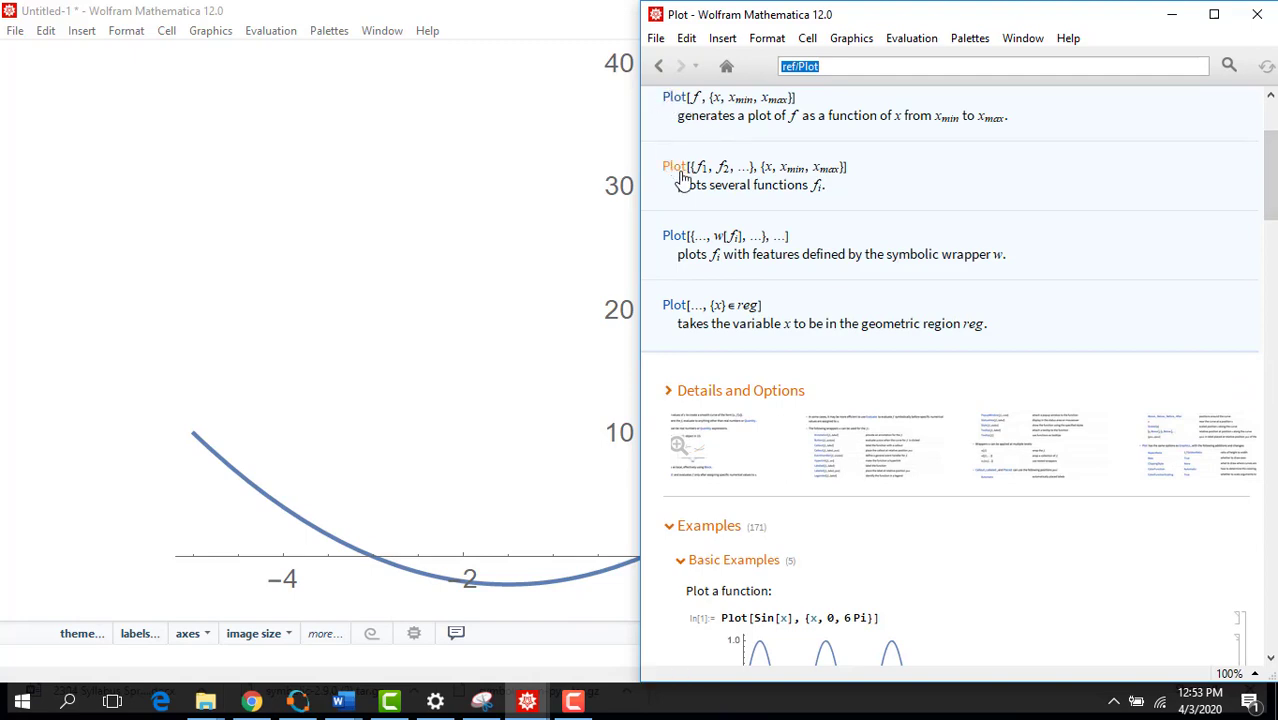
scroll(680, 178, up, 3)
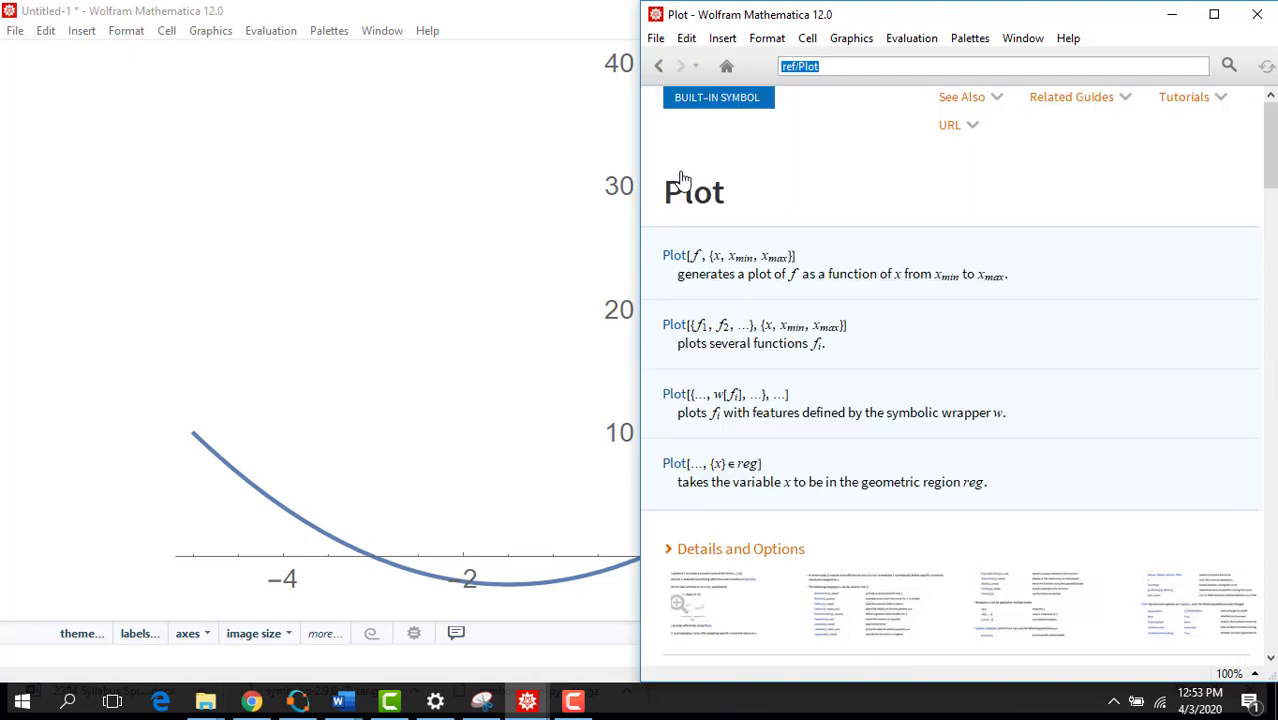
drag(1268, 165, 1268, 262)
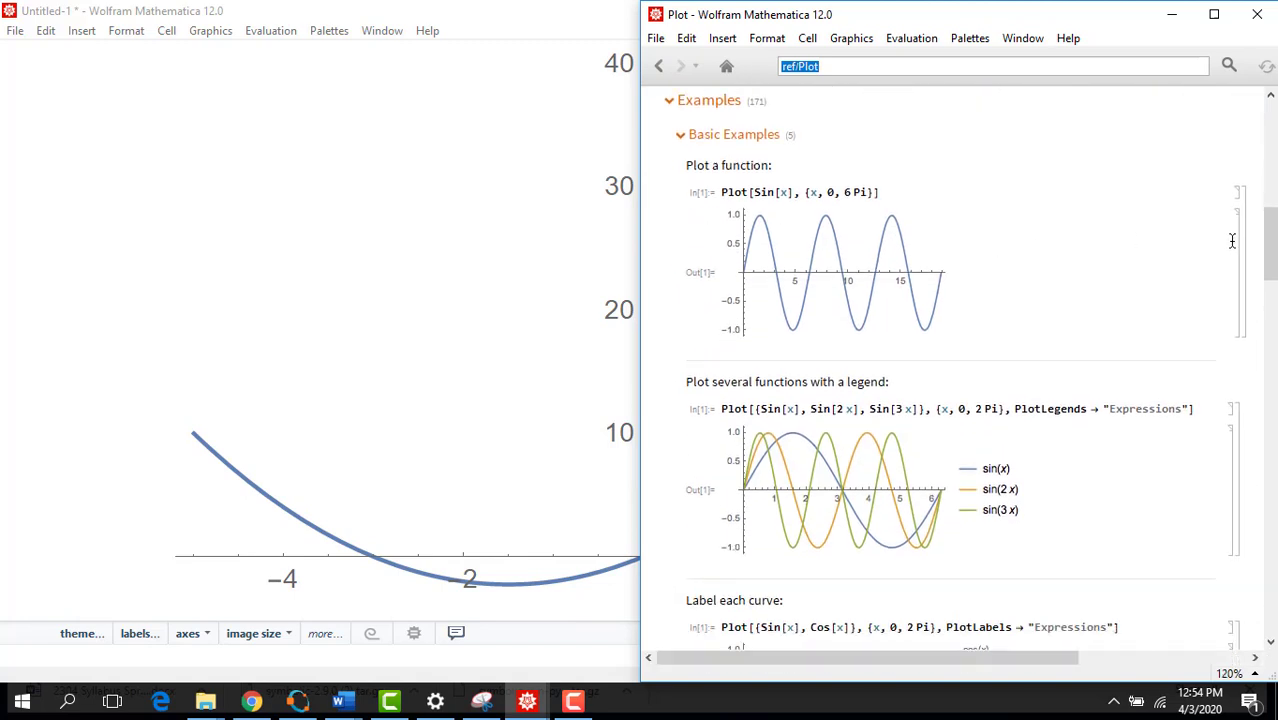
drag(1268, 250, 1265, 290)
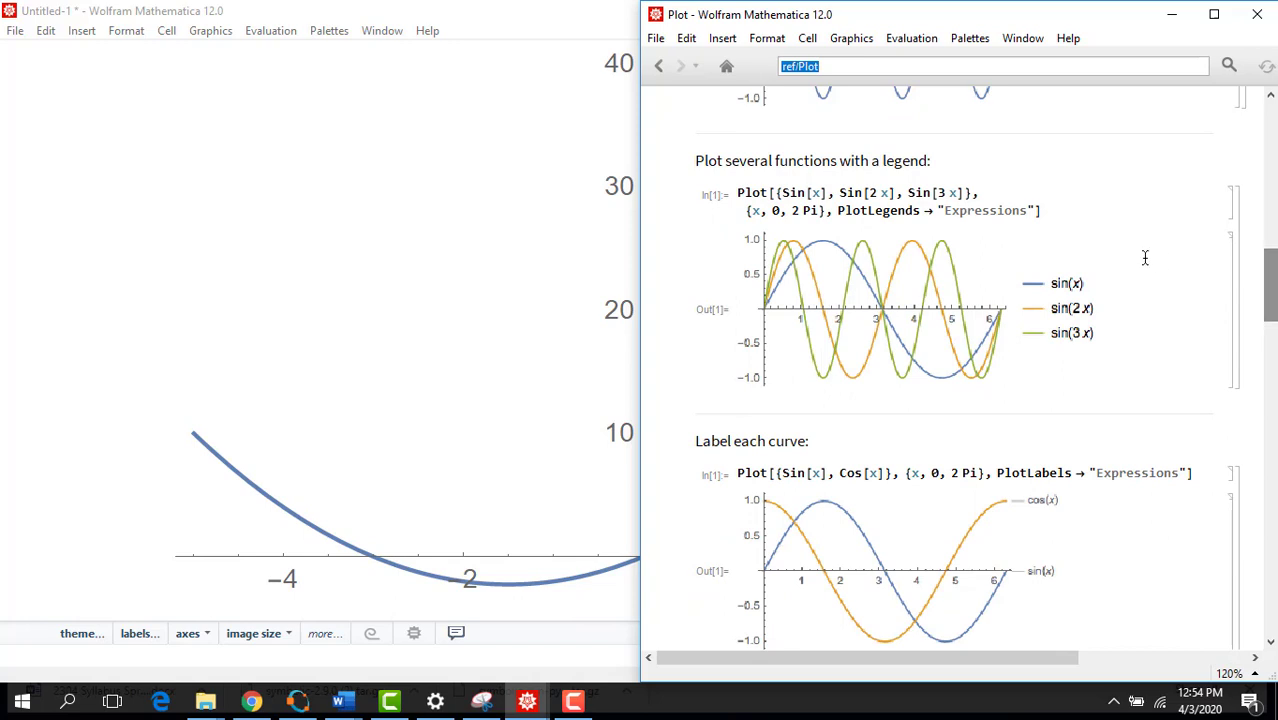
Change Sin[3 x] to Sin[4 x] in the legend example and rerun it.
click(982, 192)
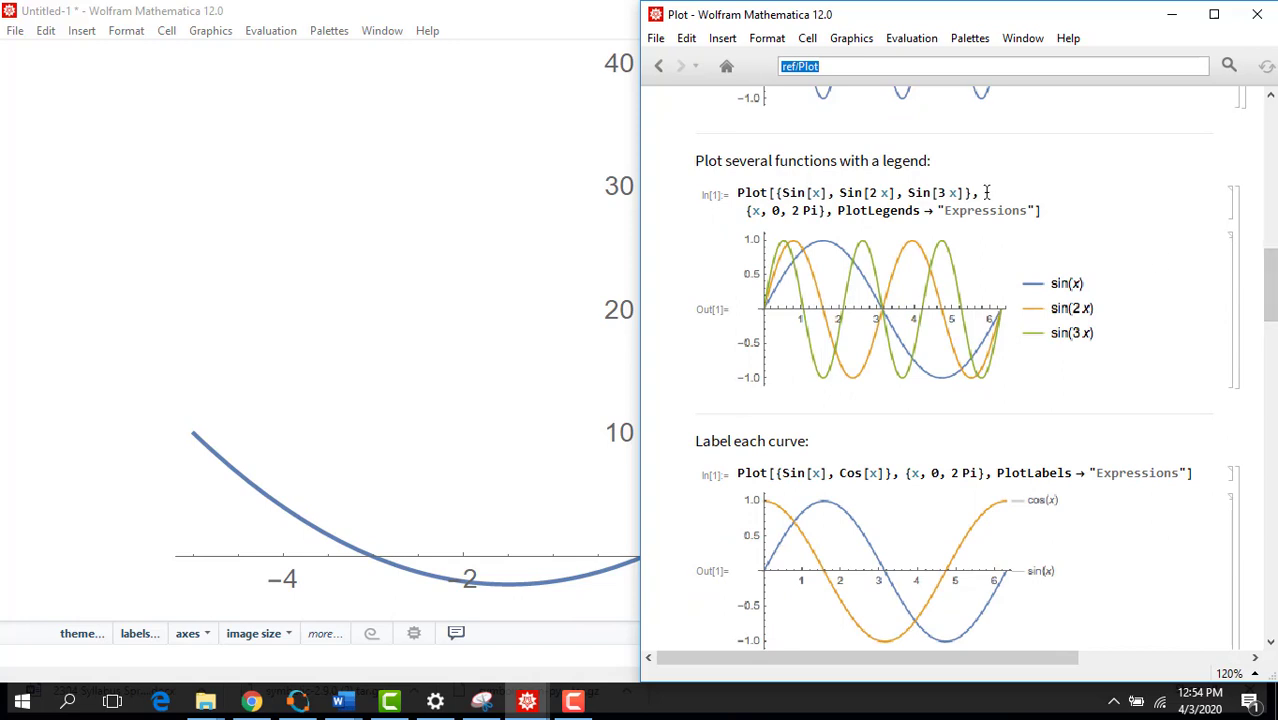
click(943, 193)
key(BackSpace)
text(4)
click(985, 193)
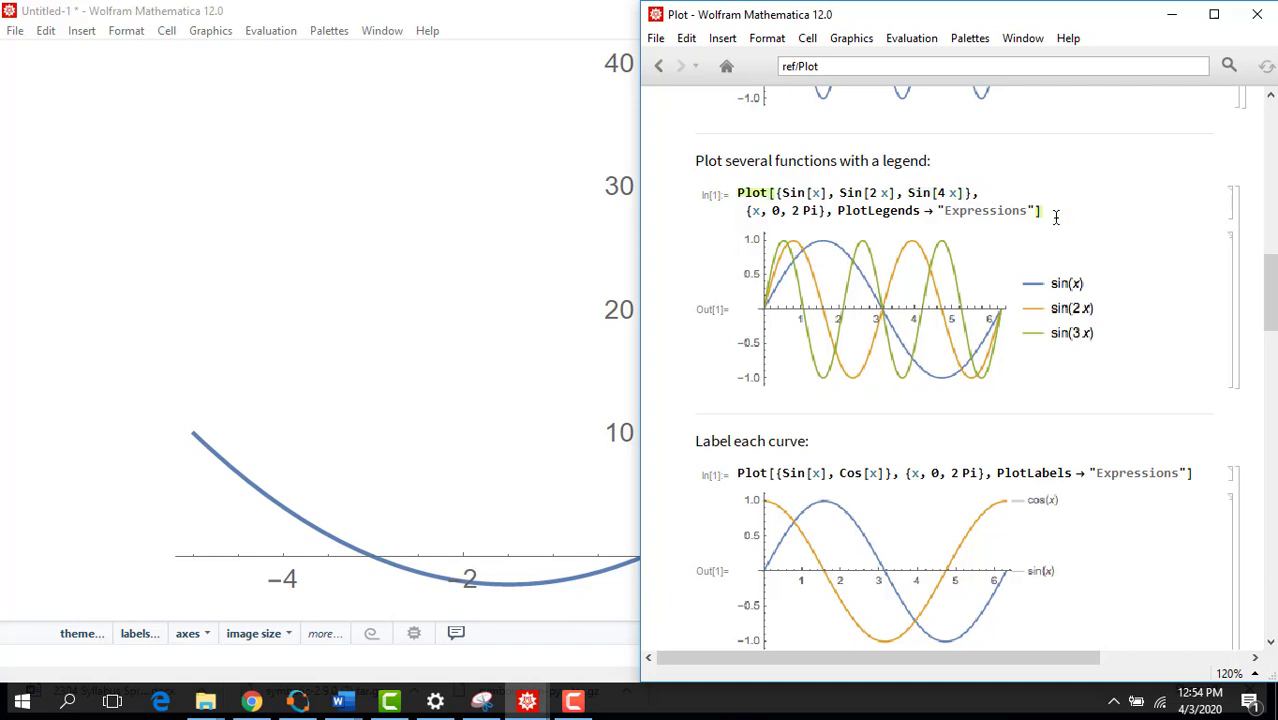
click(1054, 216)
key(shift+Return)
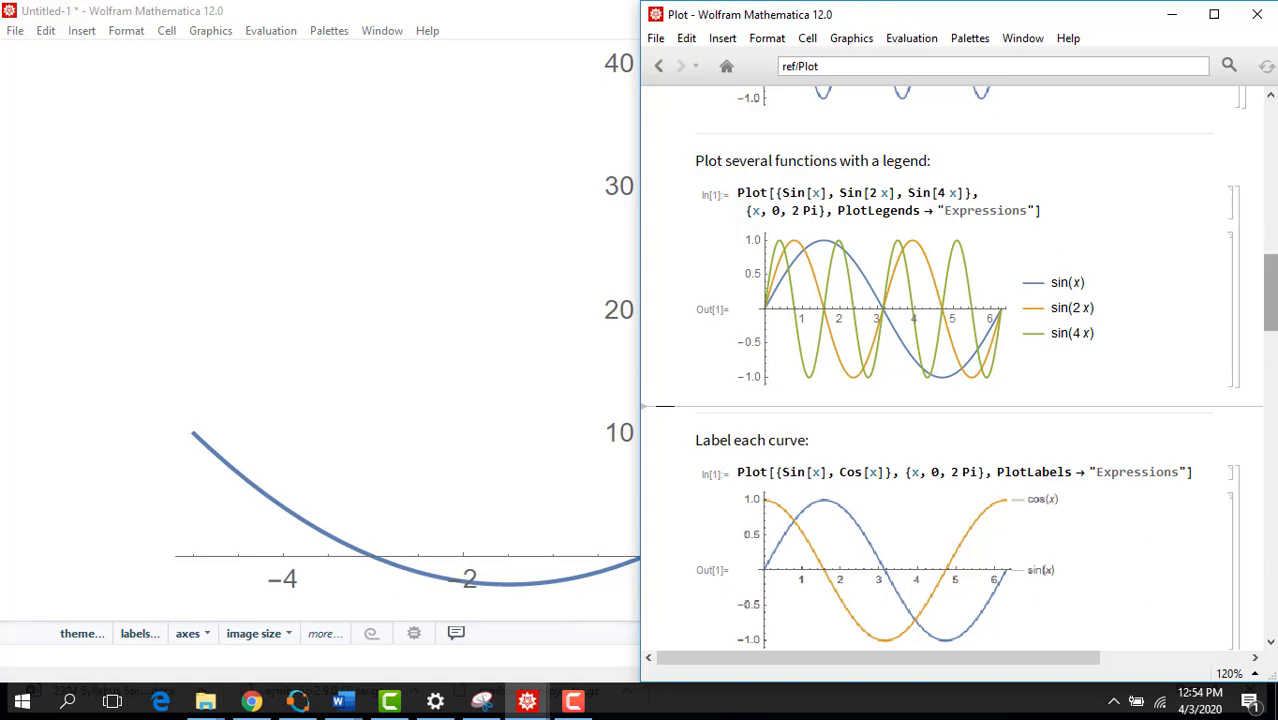
scroll(1270, 300, down, 5)
scroll(1270, 300, down, 5)
In Octave, declare symbolic x and define f(x) = 2*x^2 + sin(x).
scroll(1270, 300, down, 5)
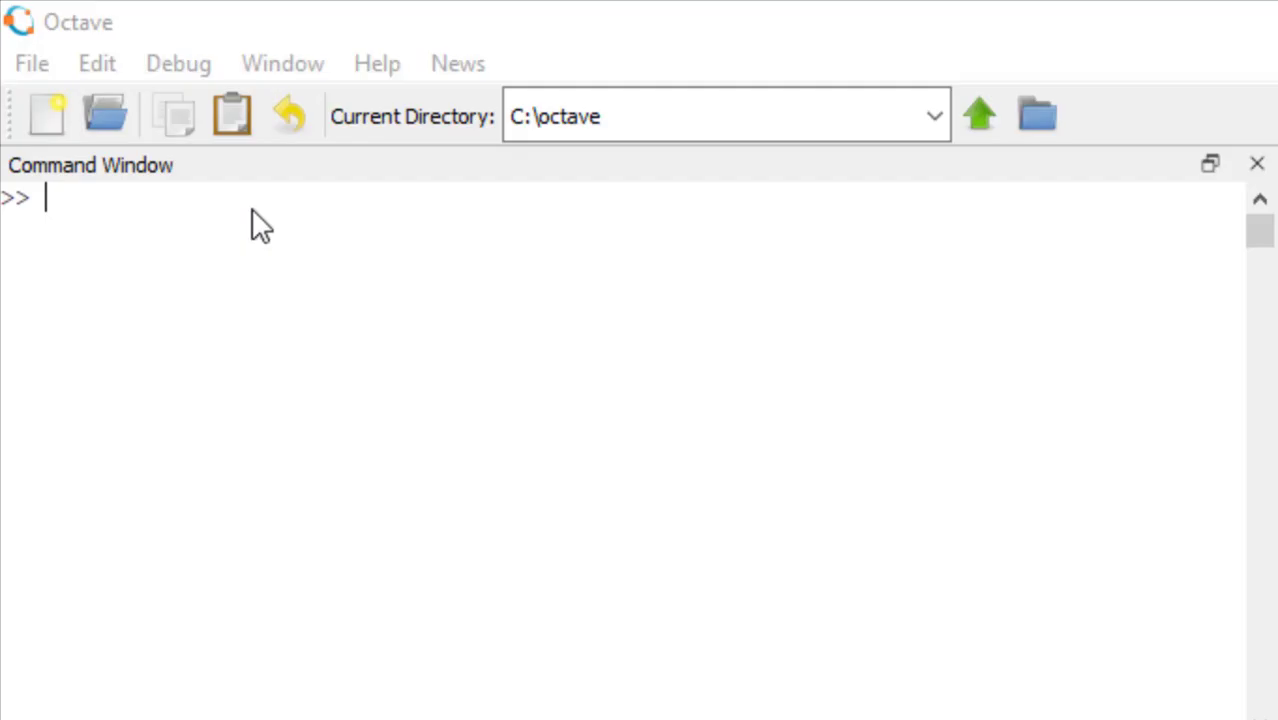
click(258, 224)
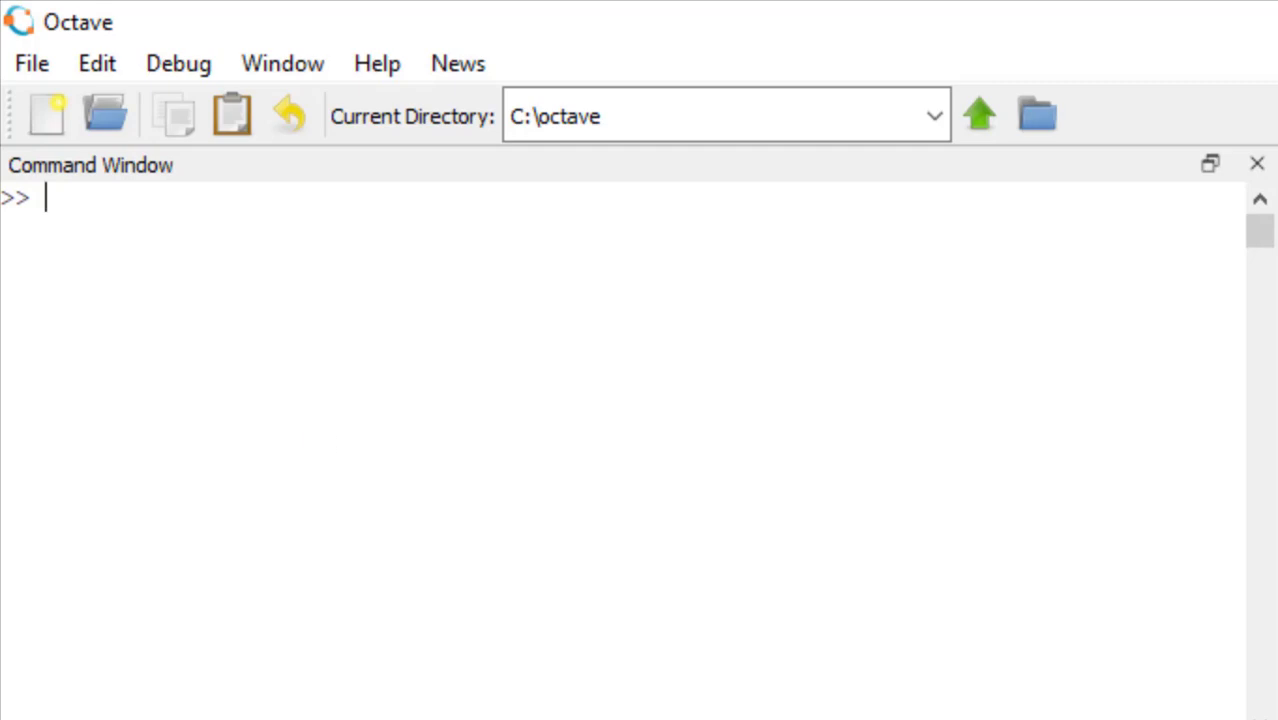
text(syms x;)
key(Return)
text(f(x) = 2*x^2 + sin(x);)
key(Return)
Show diff(f) and int(f), then store d1 = diff(f) and evaluate it at 3, giving 11.010.
text(diff(f))
key(Return)
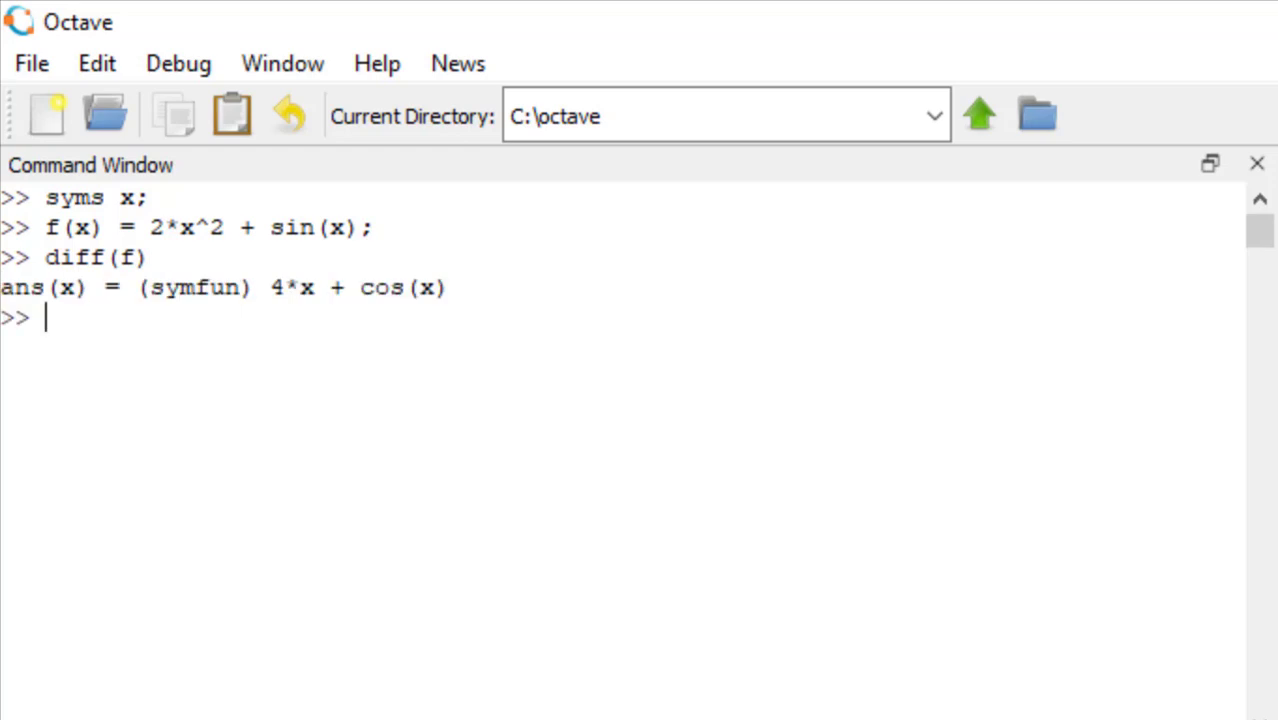
text(int(f))
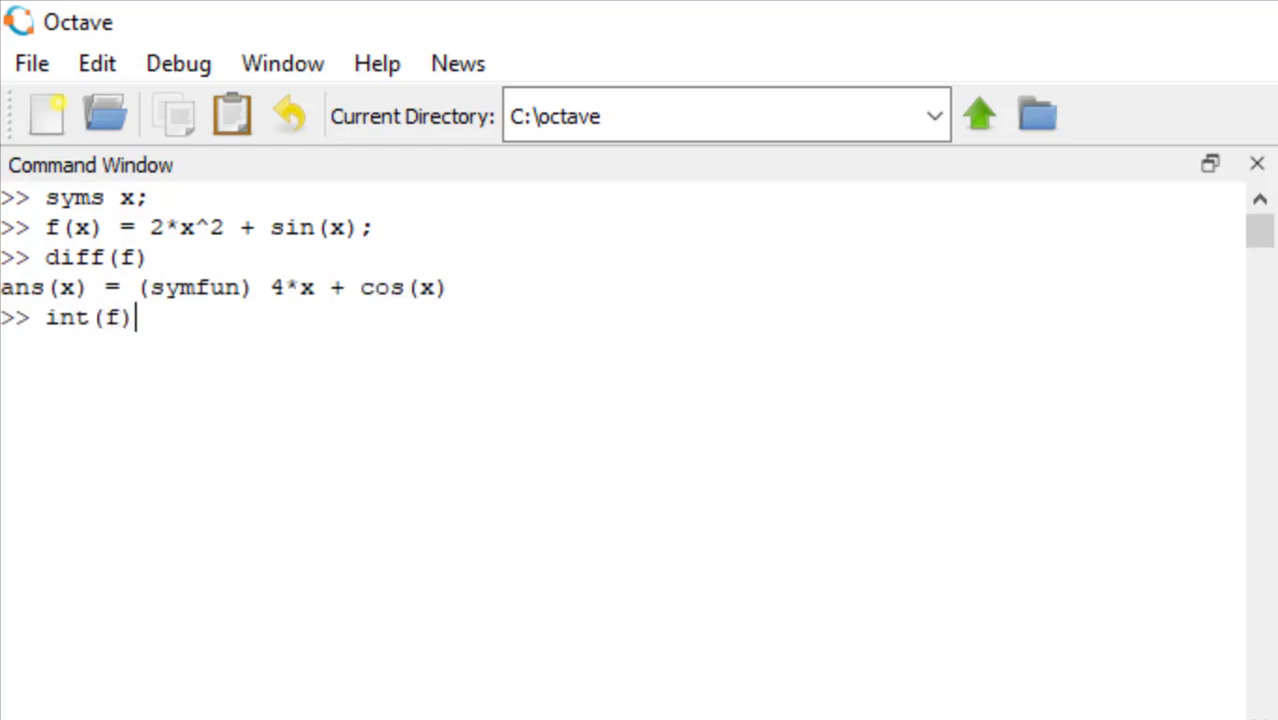
key(Return)
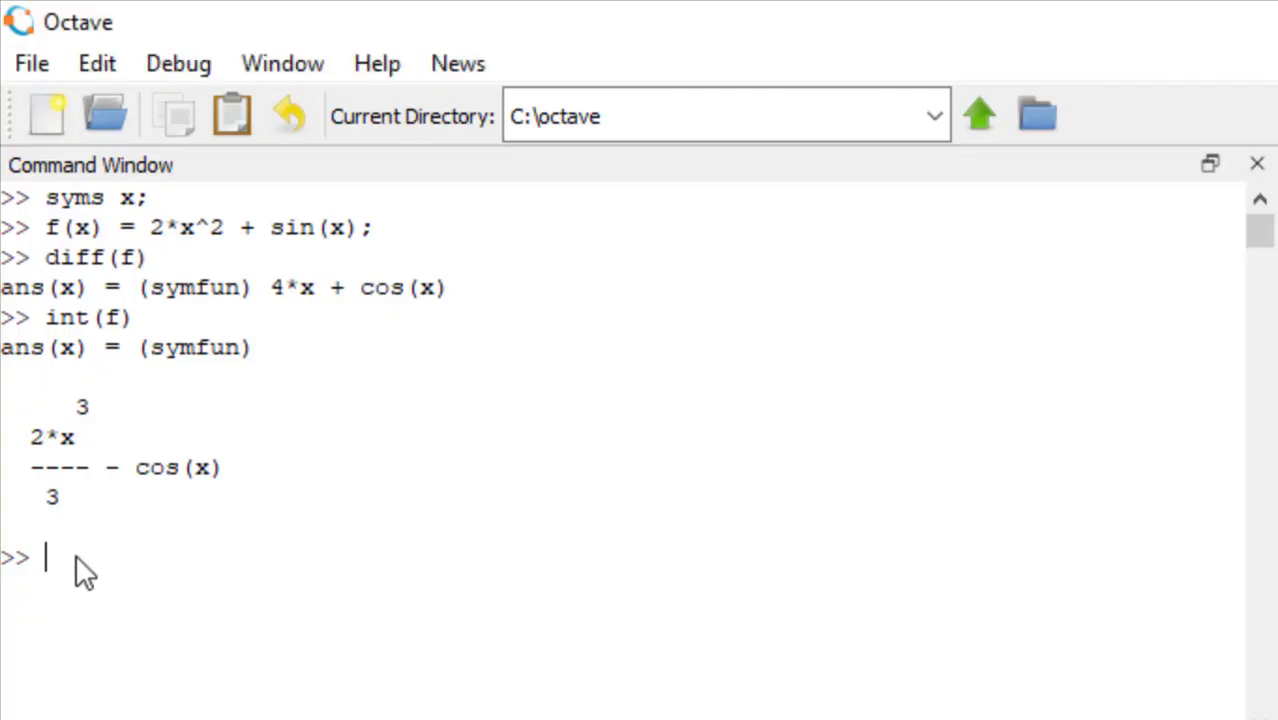
text(dl = diff(f))
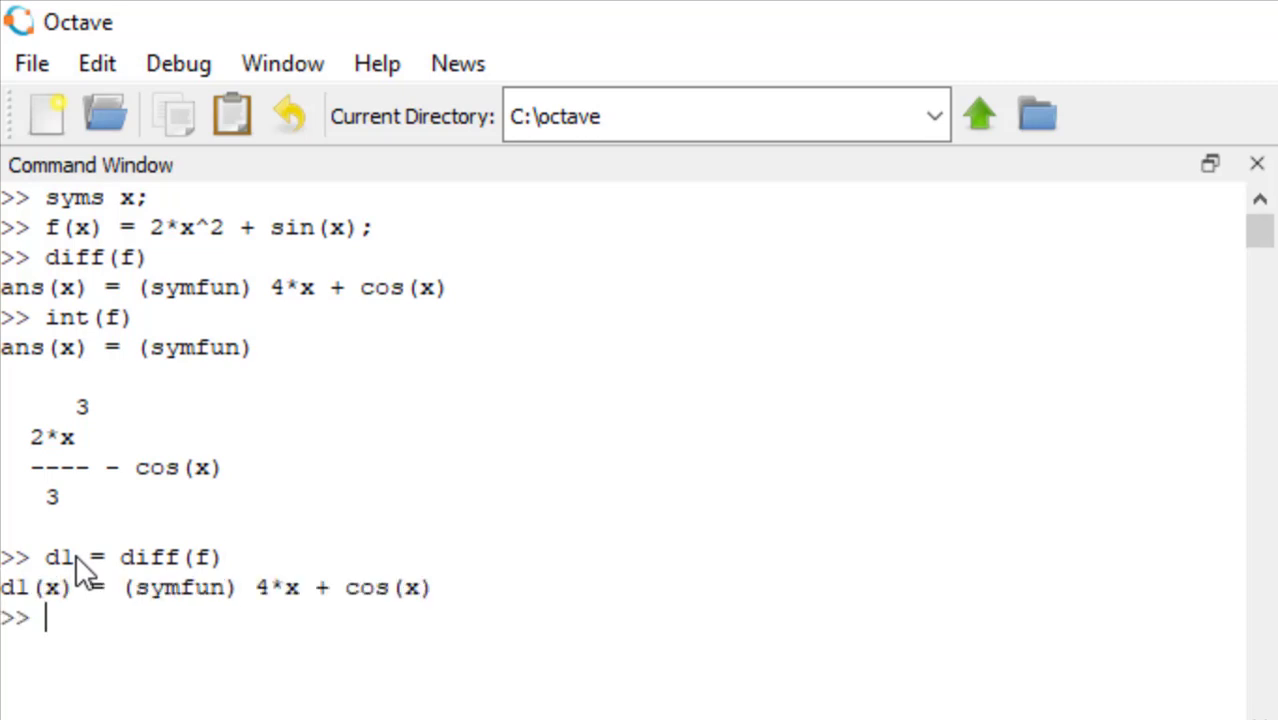
text(al = doubl)
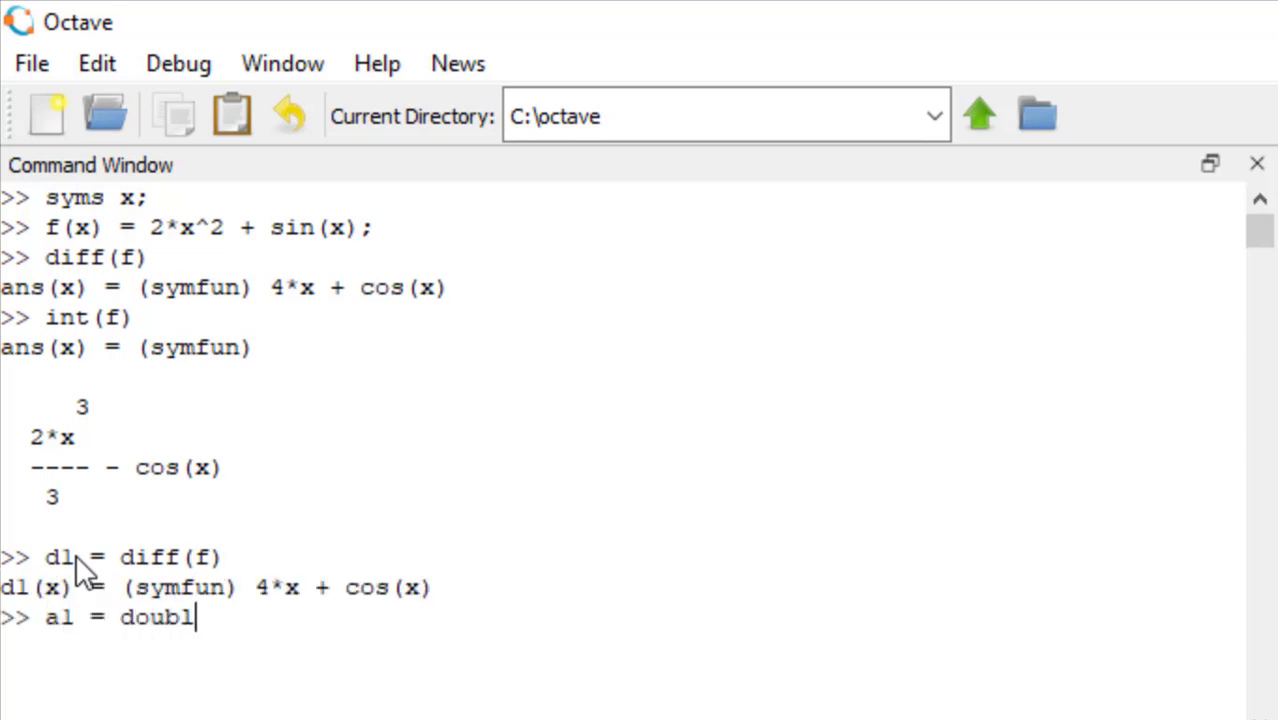
text(e(dl(3)))
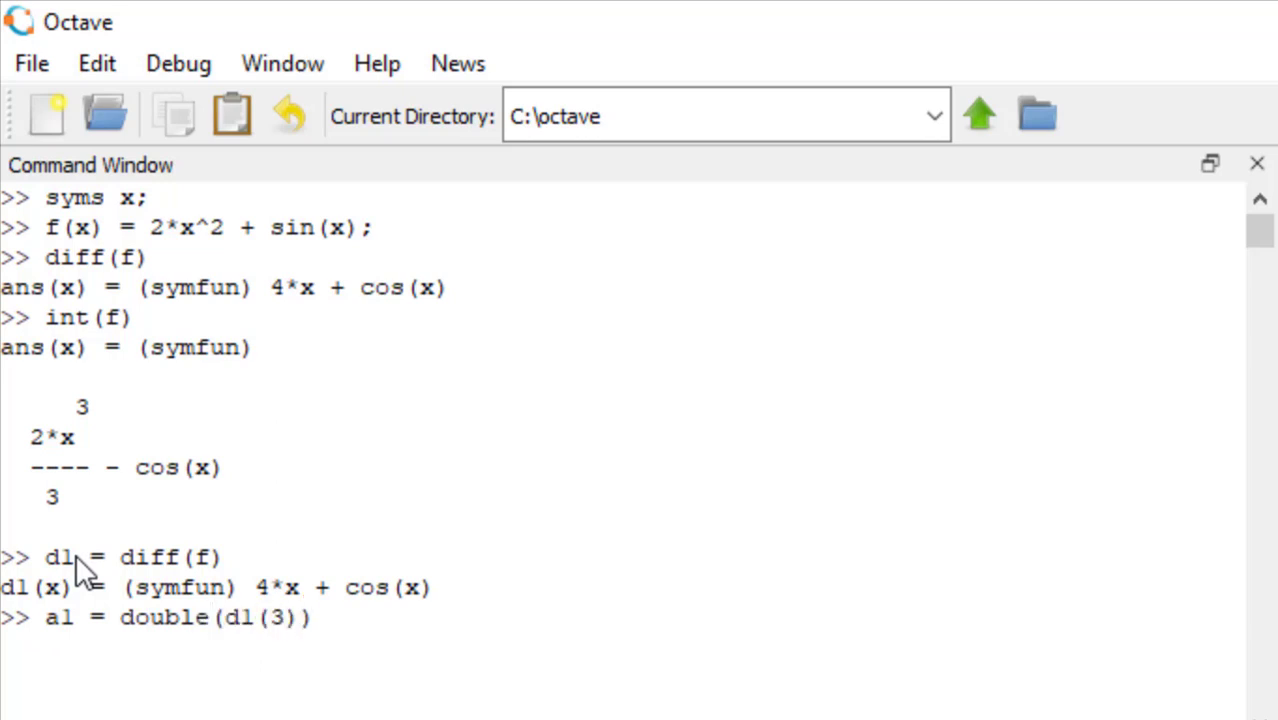
key(Return)
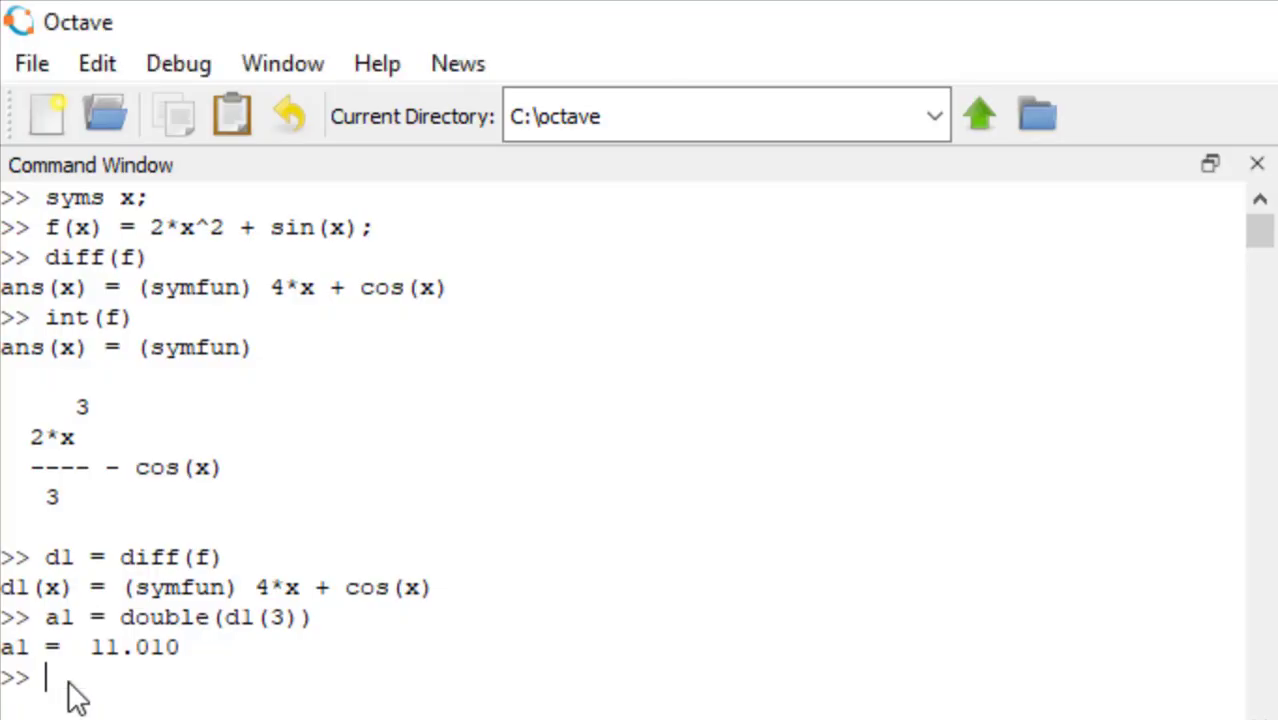
Clear the console, declare symbolic x and y, and define g(x,y) = 2*x*y + x*cos(y).
text(clc)
key(Return)
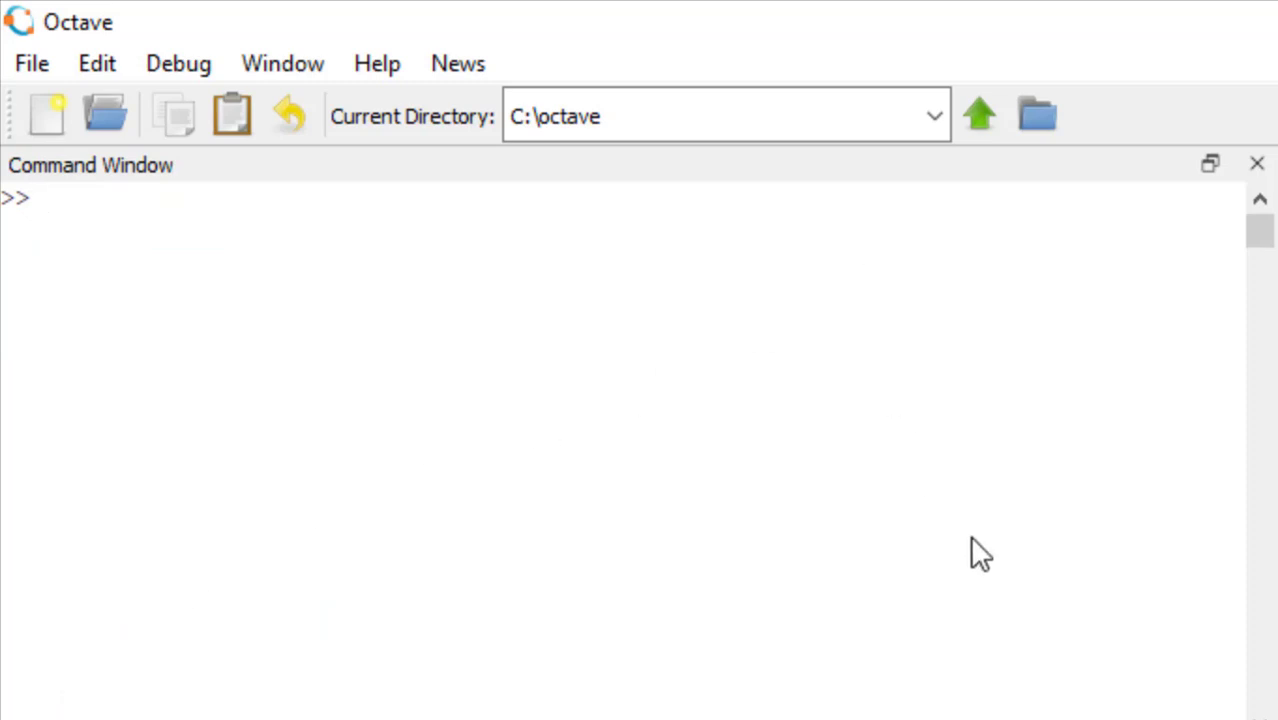
text(syms x y;)
key(Return)
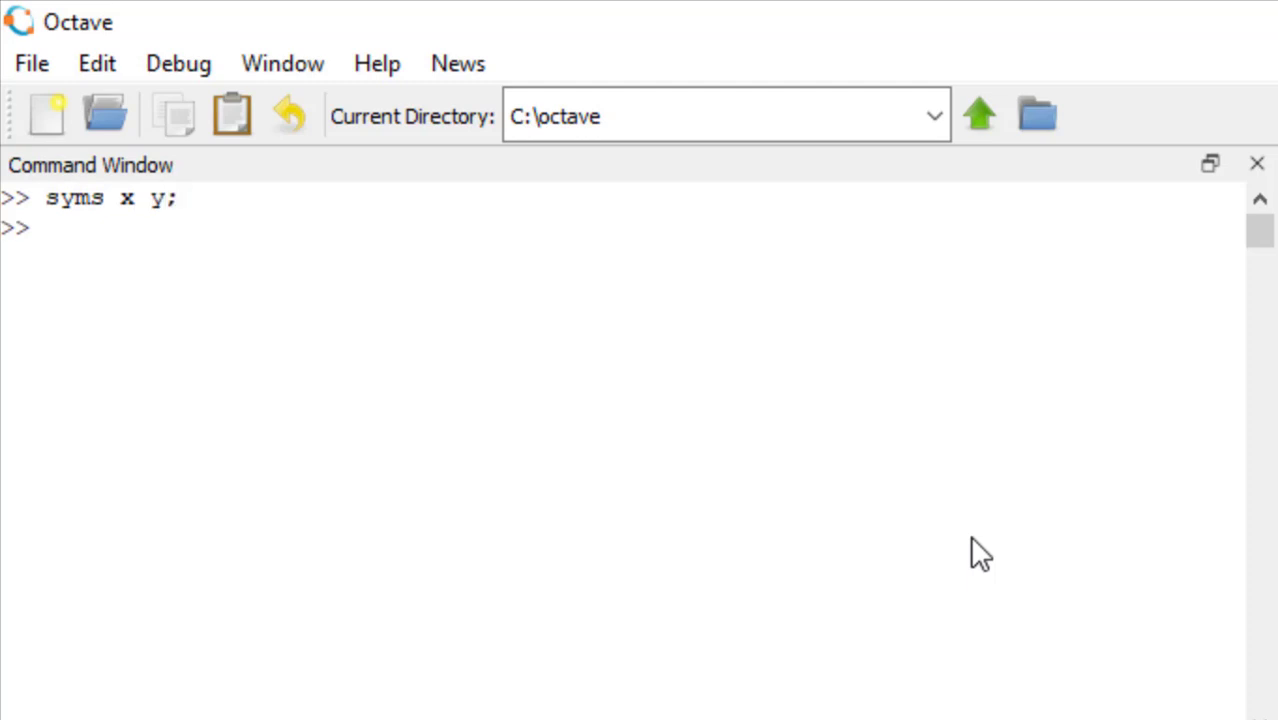
text(g(x,y) )
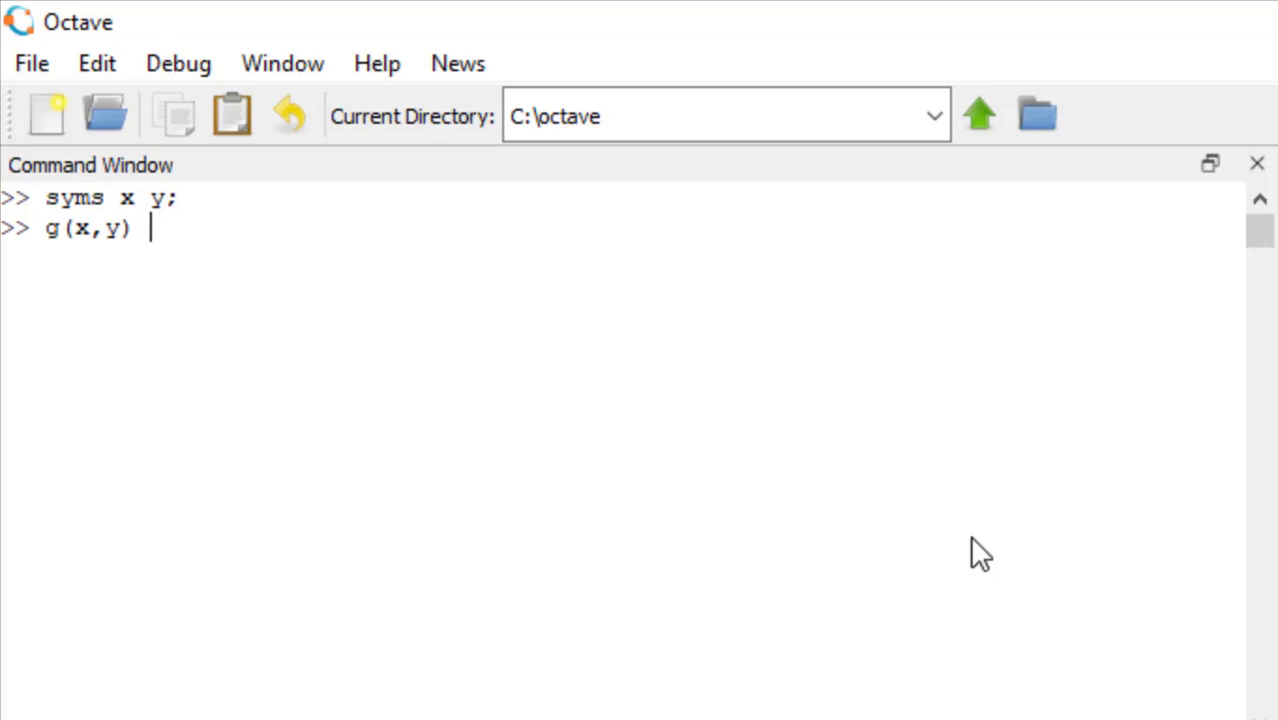
text(= )
text(2*)
text(x*y +)
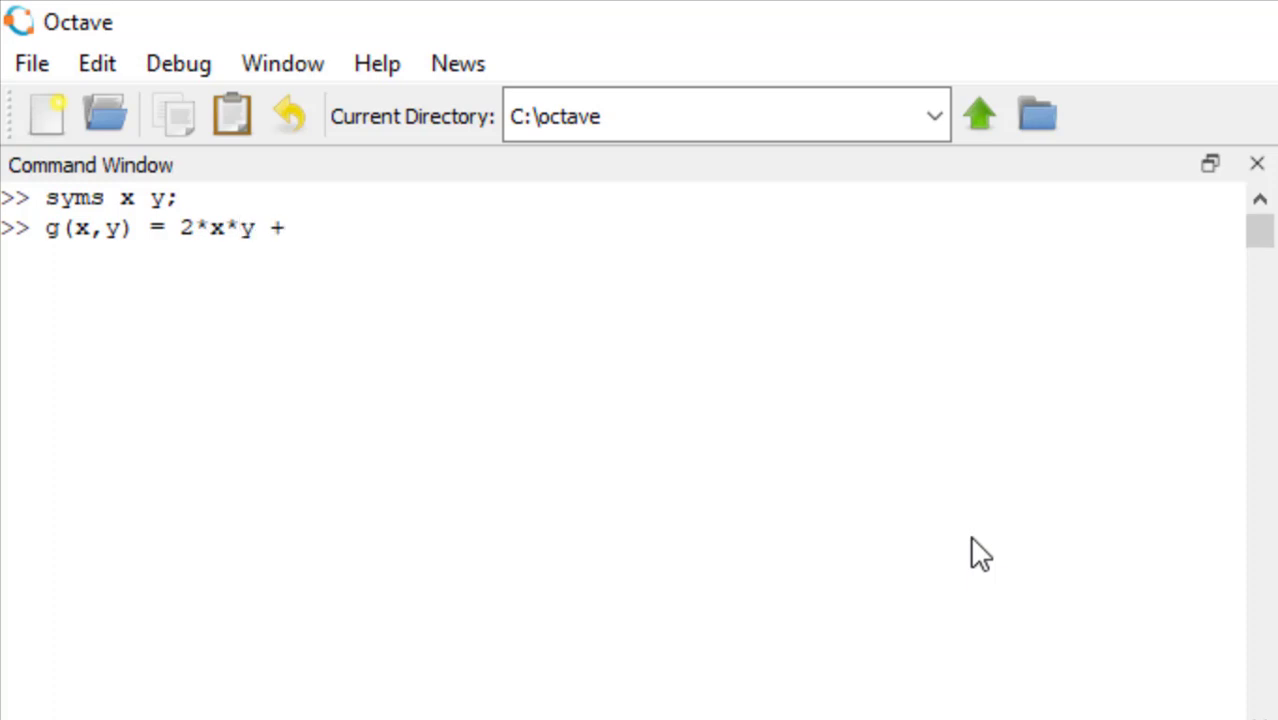
text( x*cos(y))
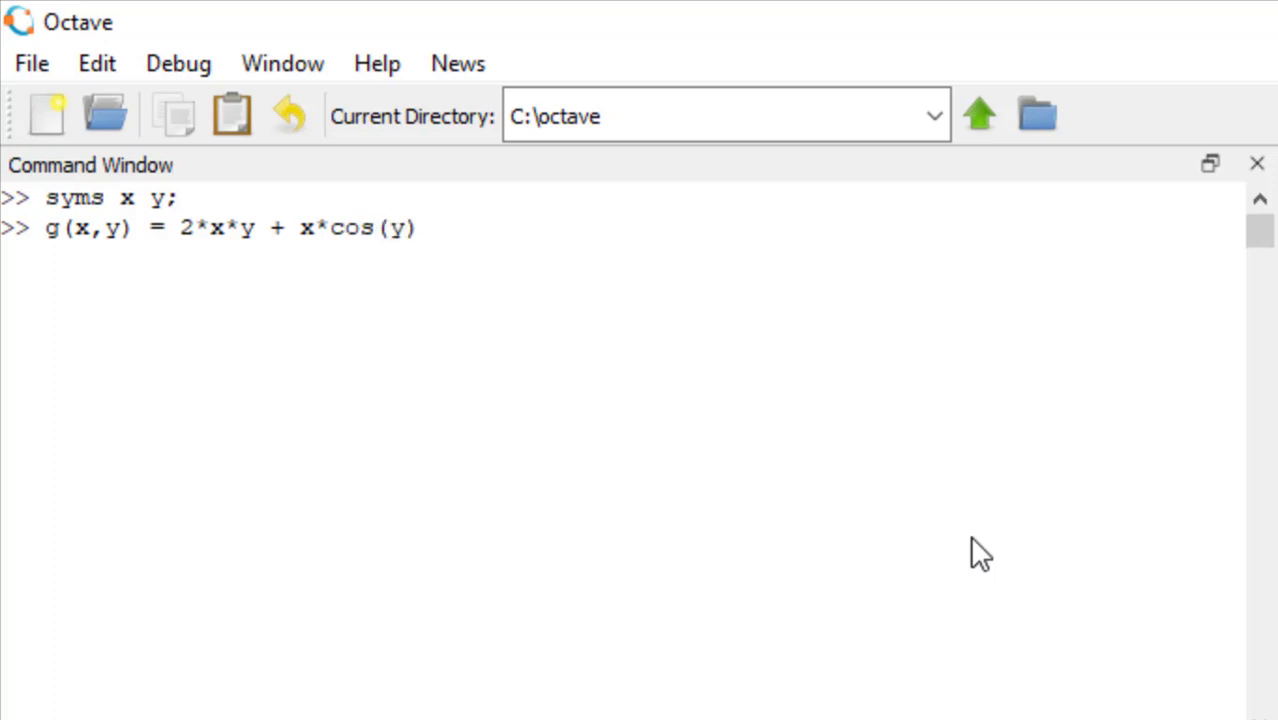
text(;)
key(Return)
Show diff(g), diff(g,x) and diff(g,y).
text(diff()
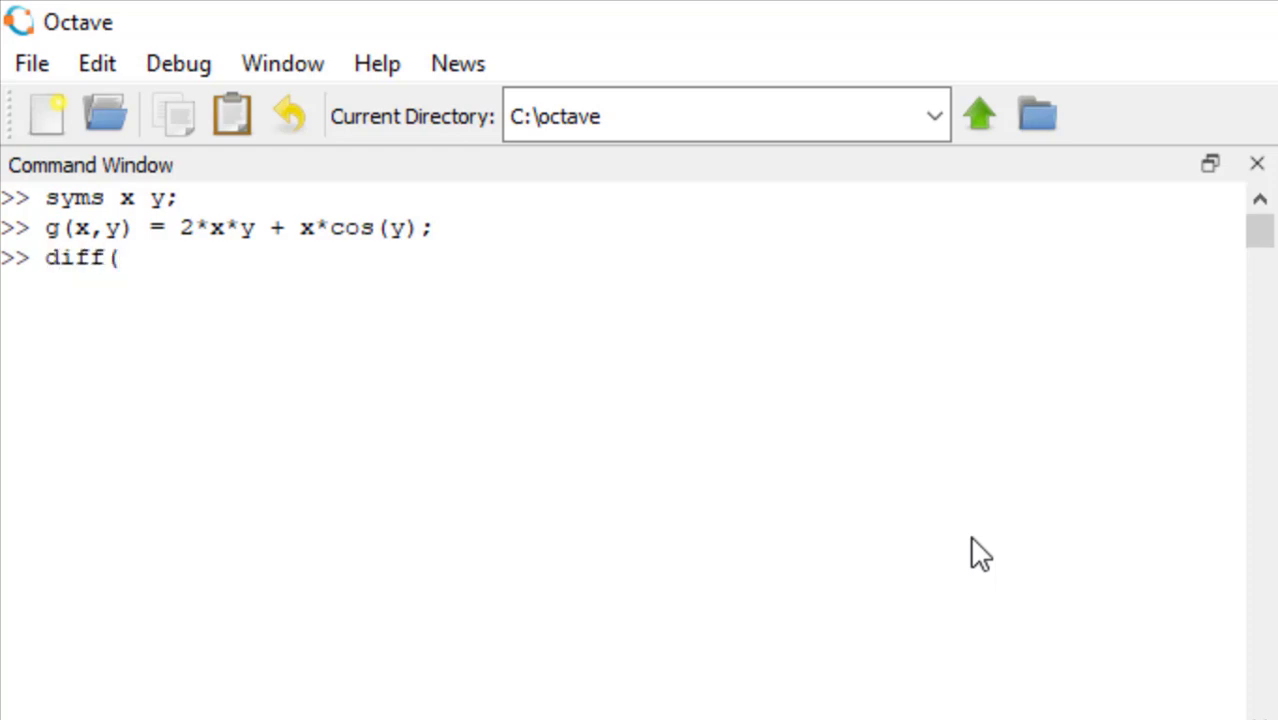
text(g))
key(Return)
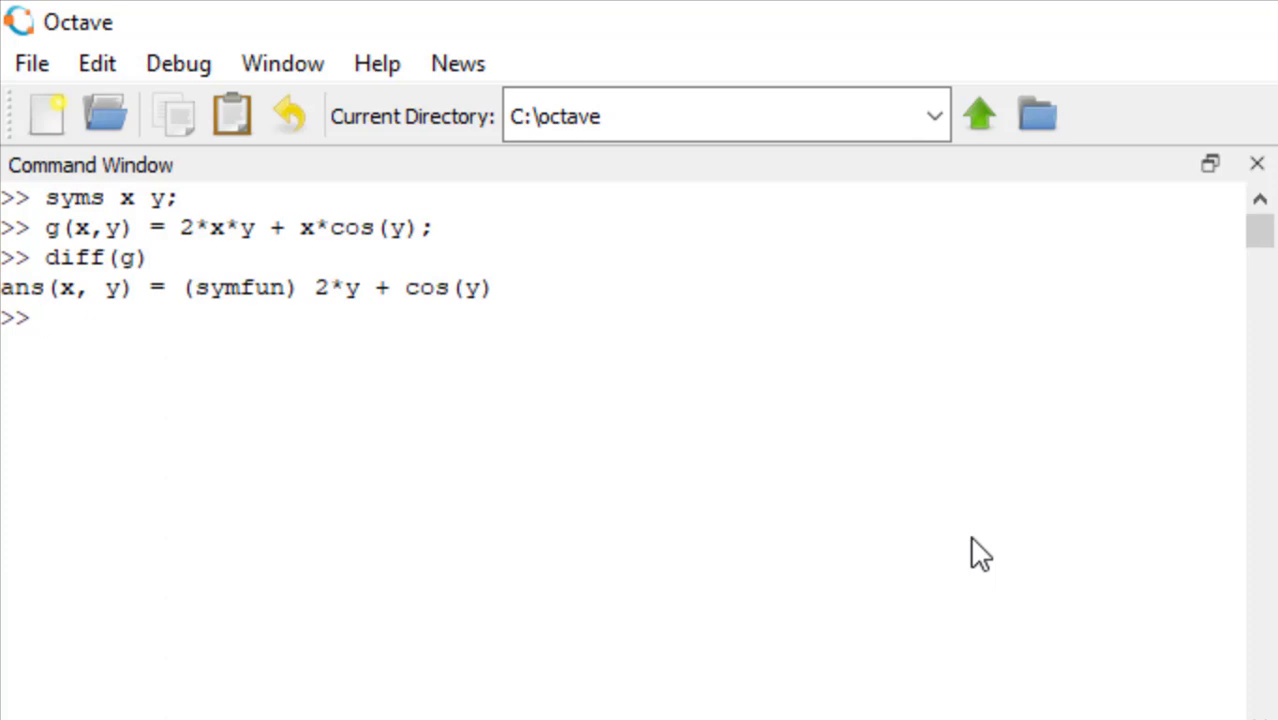
text(diff()
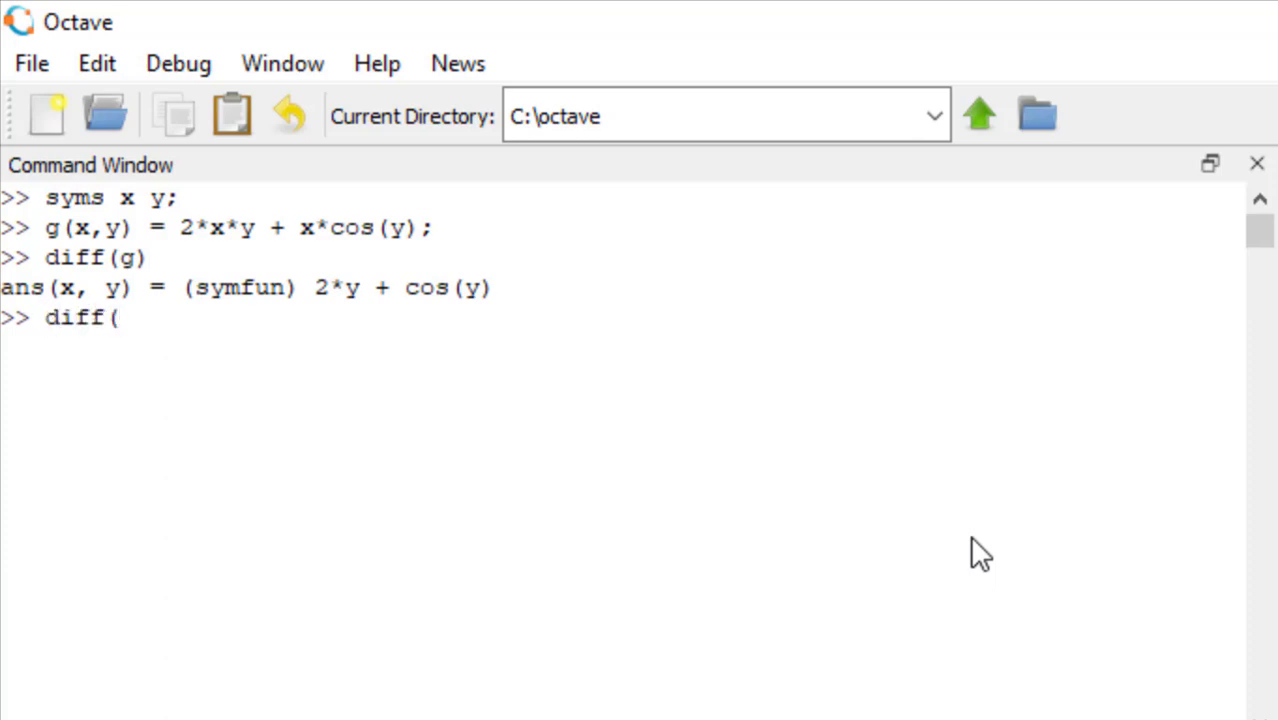
text(g,x))
key(Return)
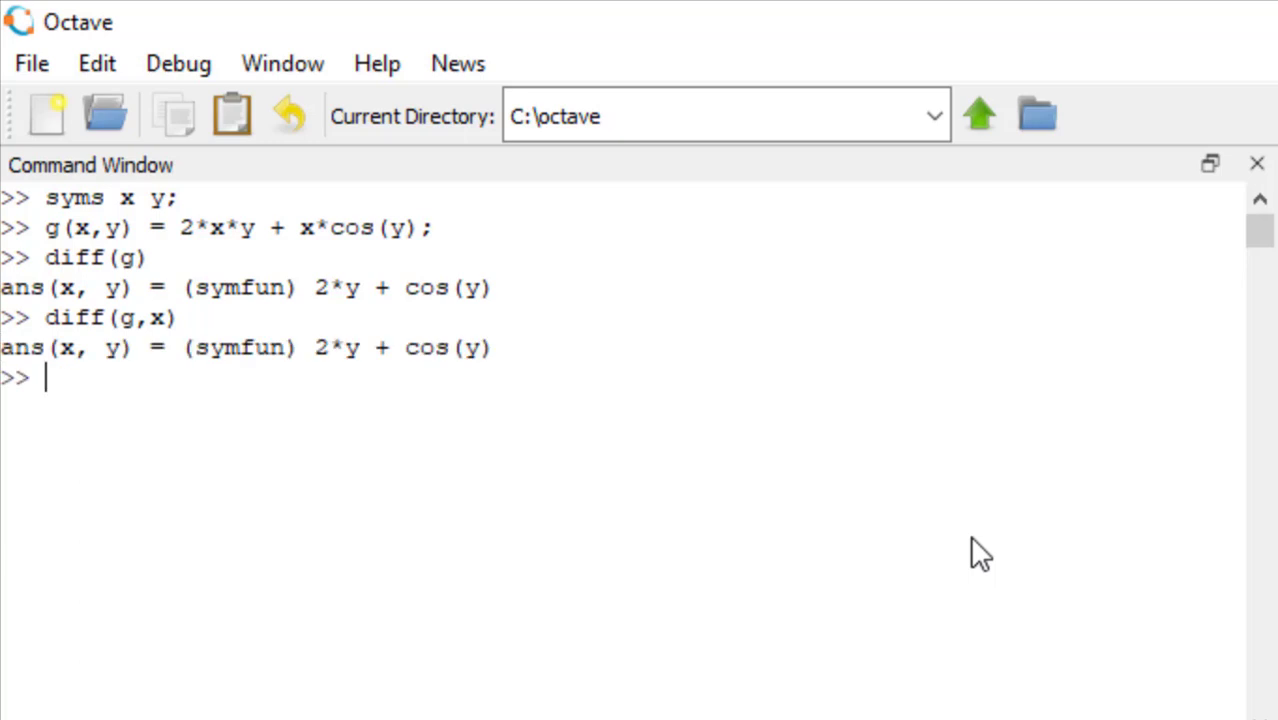
text(diff(g,y))
key(Return)
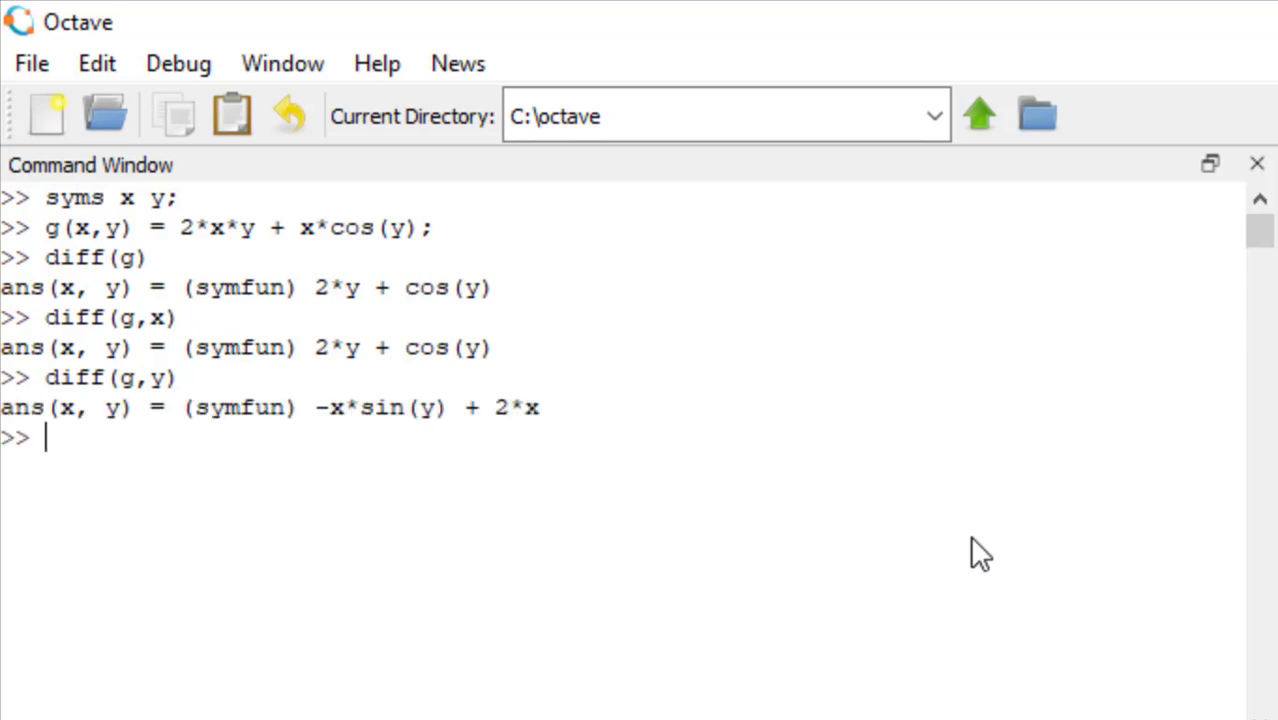
Show the integrals int(g,x) and int(g,y).
text(int(g,x))
key(Return)
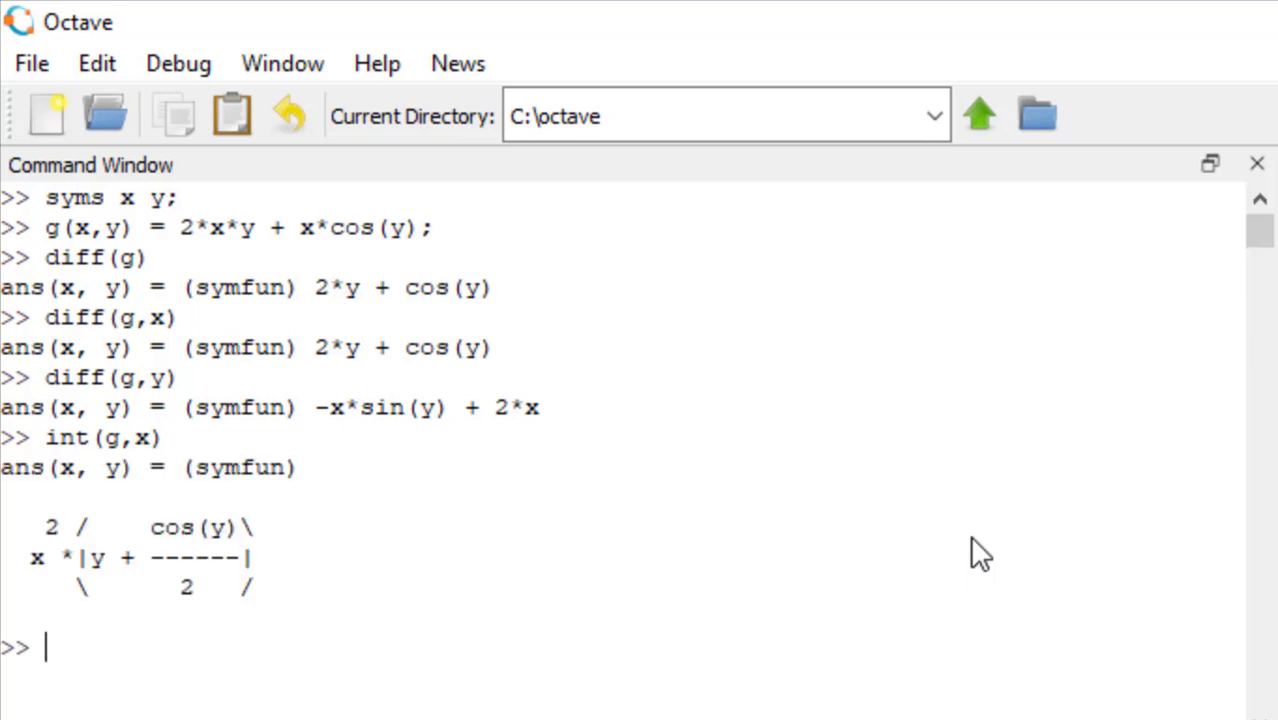
text(int(g,y))
key(Return)
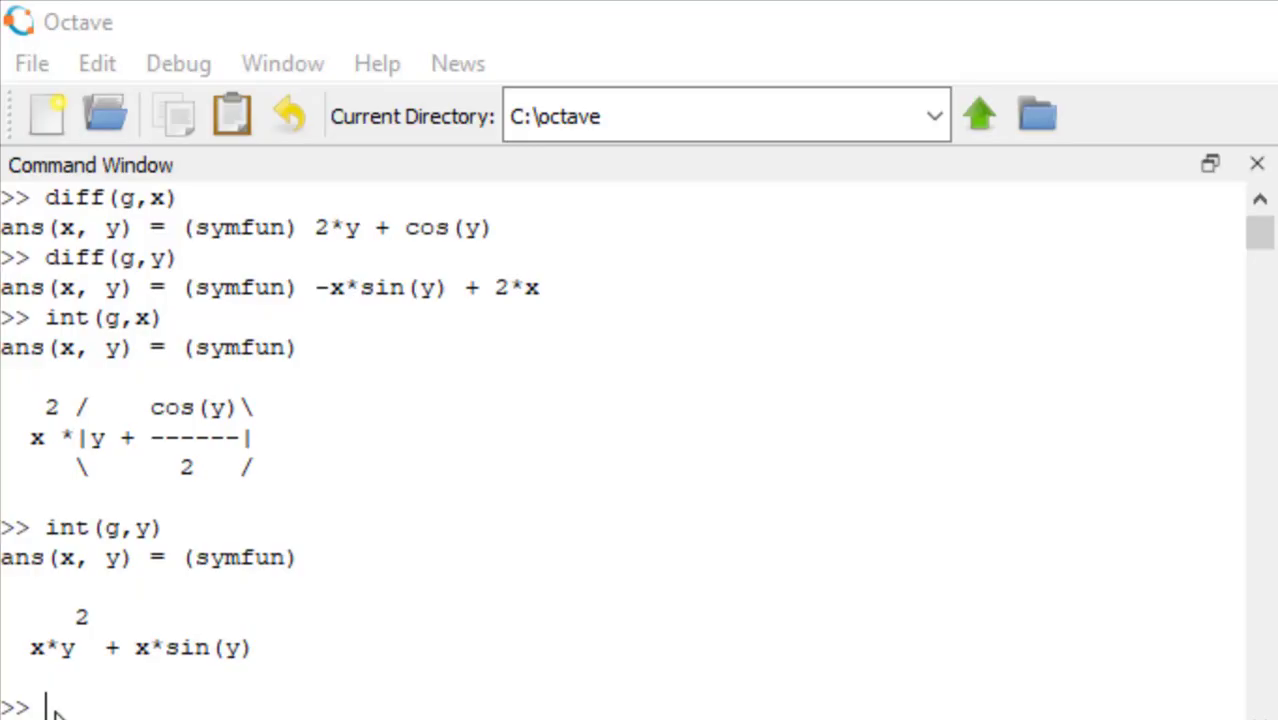
click(53, 708)
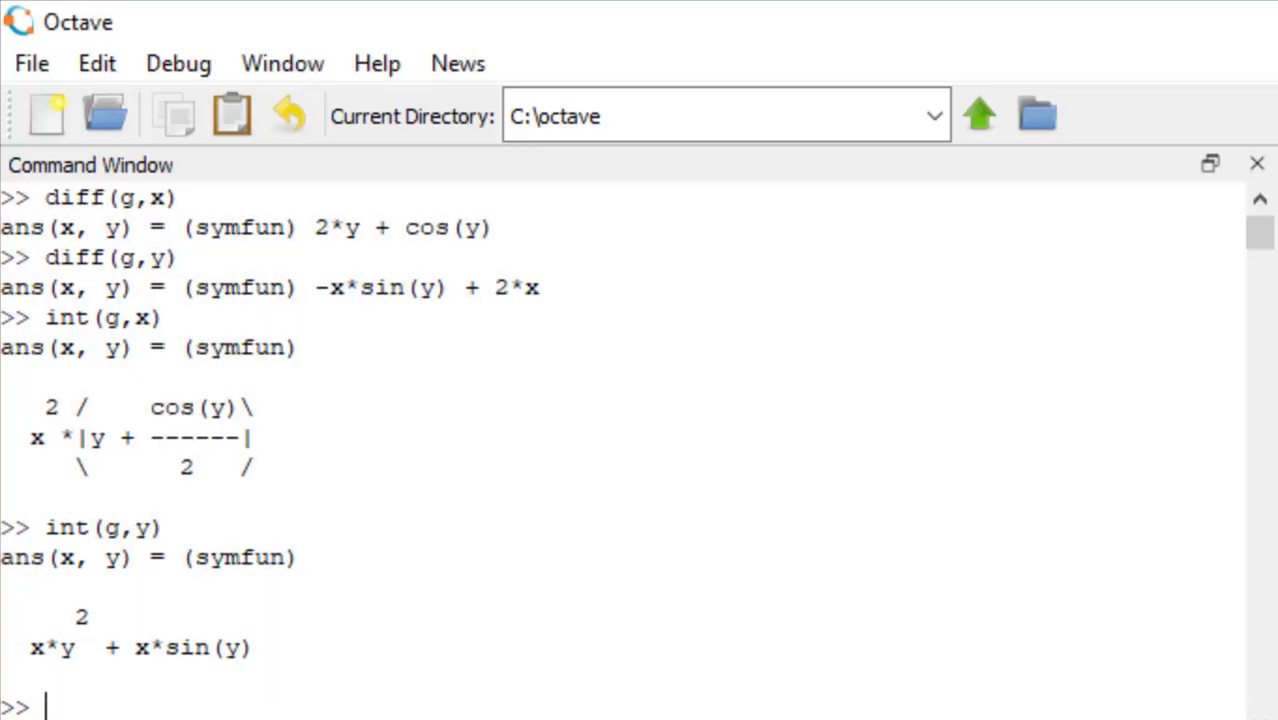
Store a3 = int(g,y) and compute a4 = double(a3(3,4)), giving 45.730.
text(a3 = )
text(int(g,y))
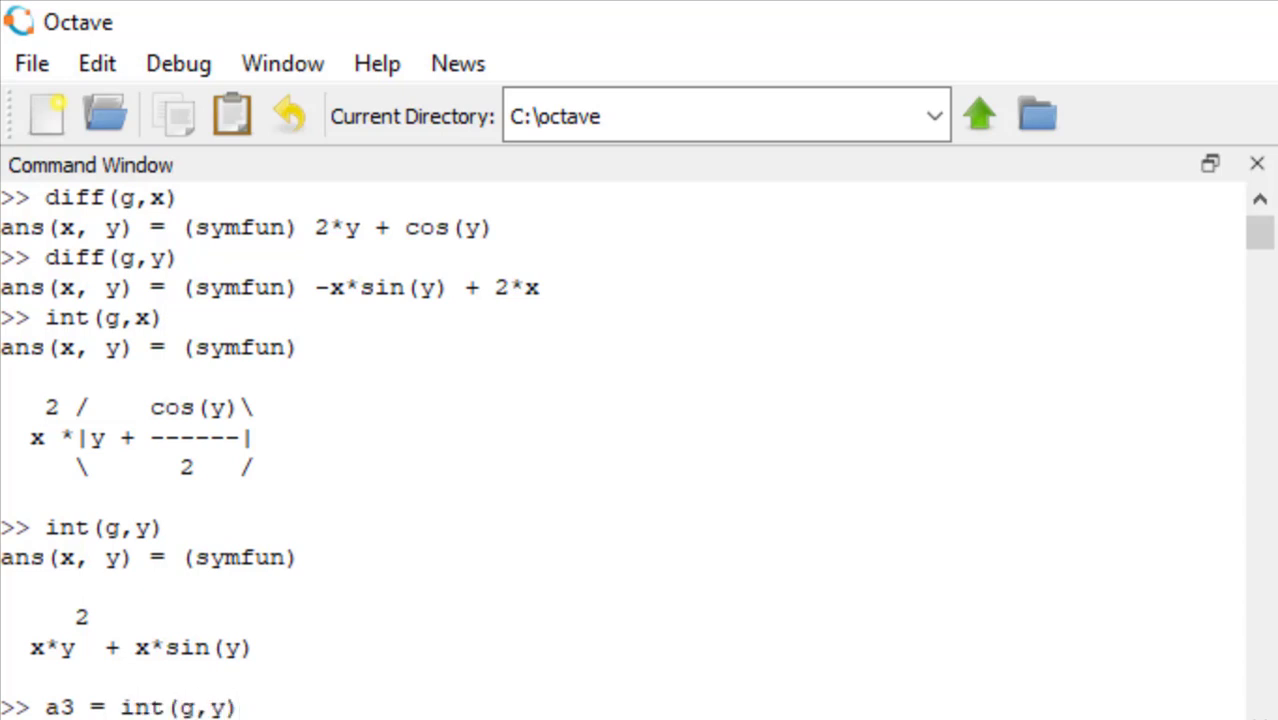
text(;)
key(Return)
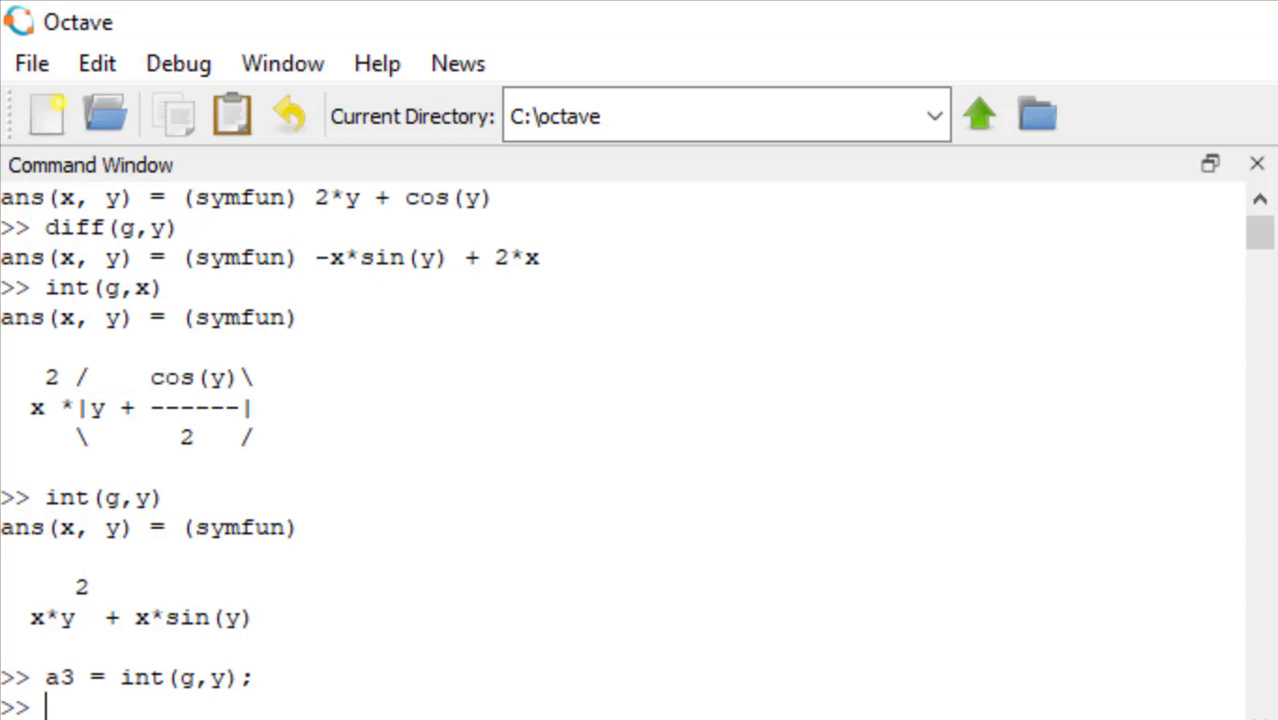
text(a4)
text(= double()
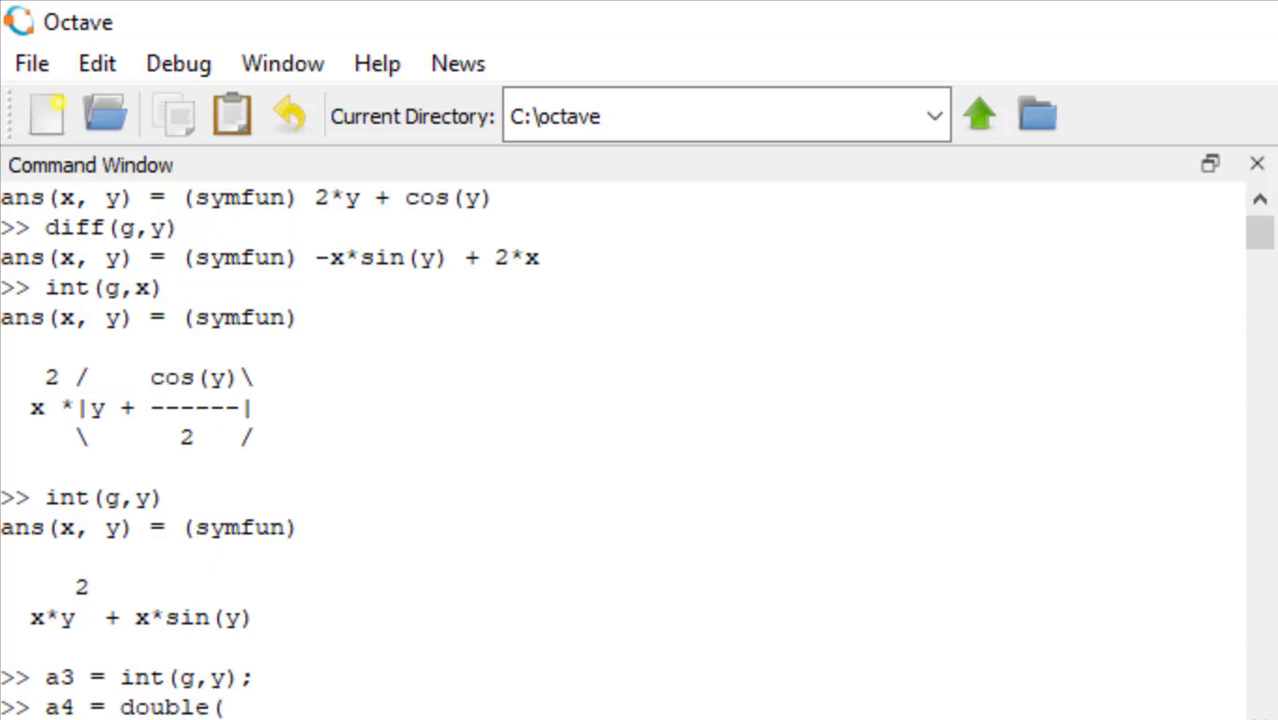
text(a3()
text(3,4)))
key(Return)
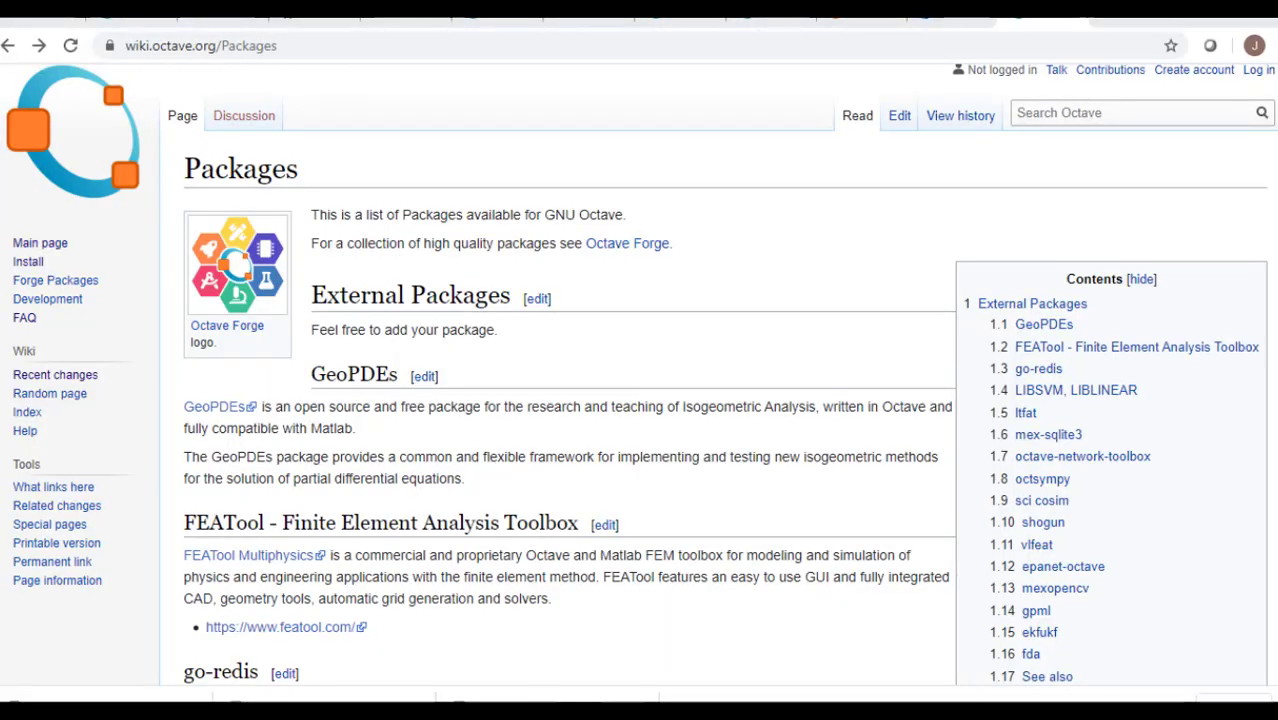
scroll(640, 400, down, 1)
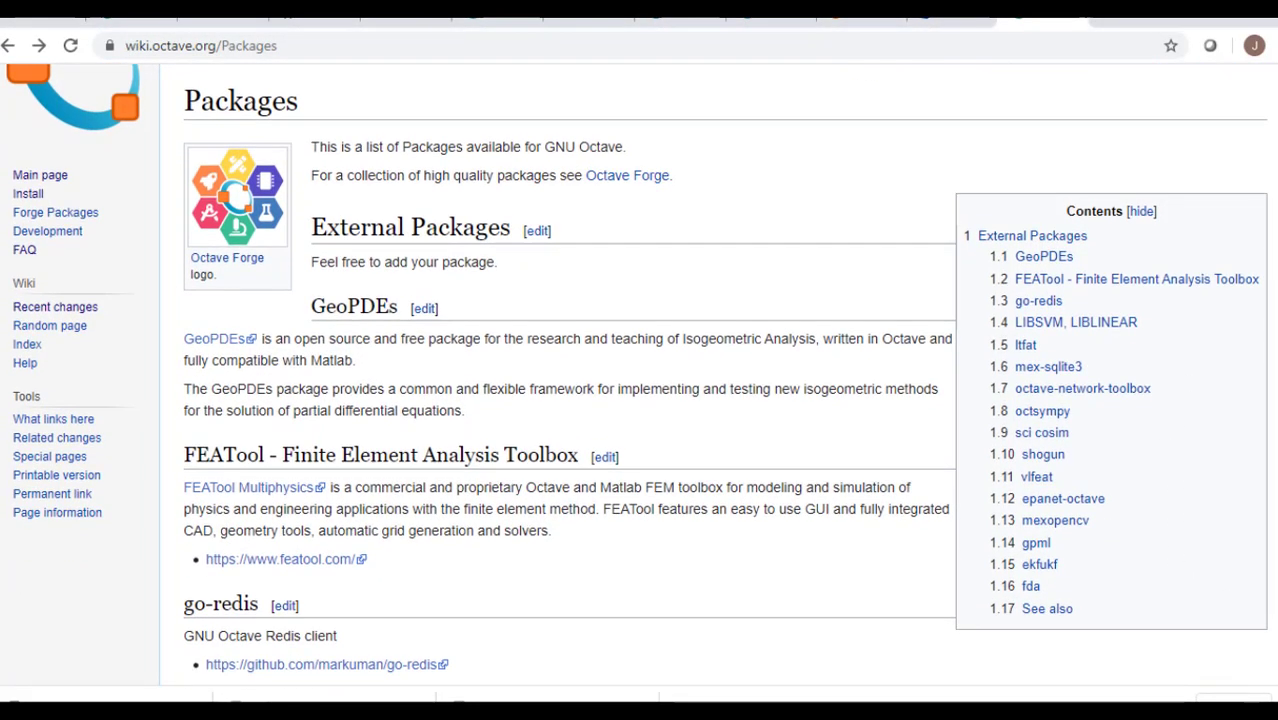
scroll(640, 400, down, 2)
scroll(640, 400, down, 1)
scroll(640, 400, down, 1)
scroll(640, 400, down, 2)
scroll(640, 400, down, 1)
scroll(640, 400, down, 1)
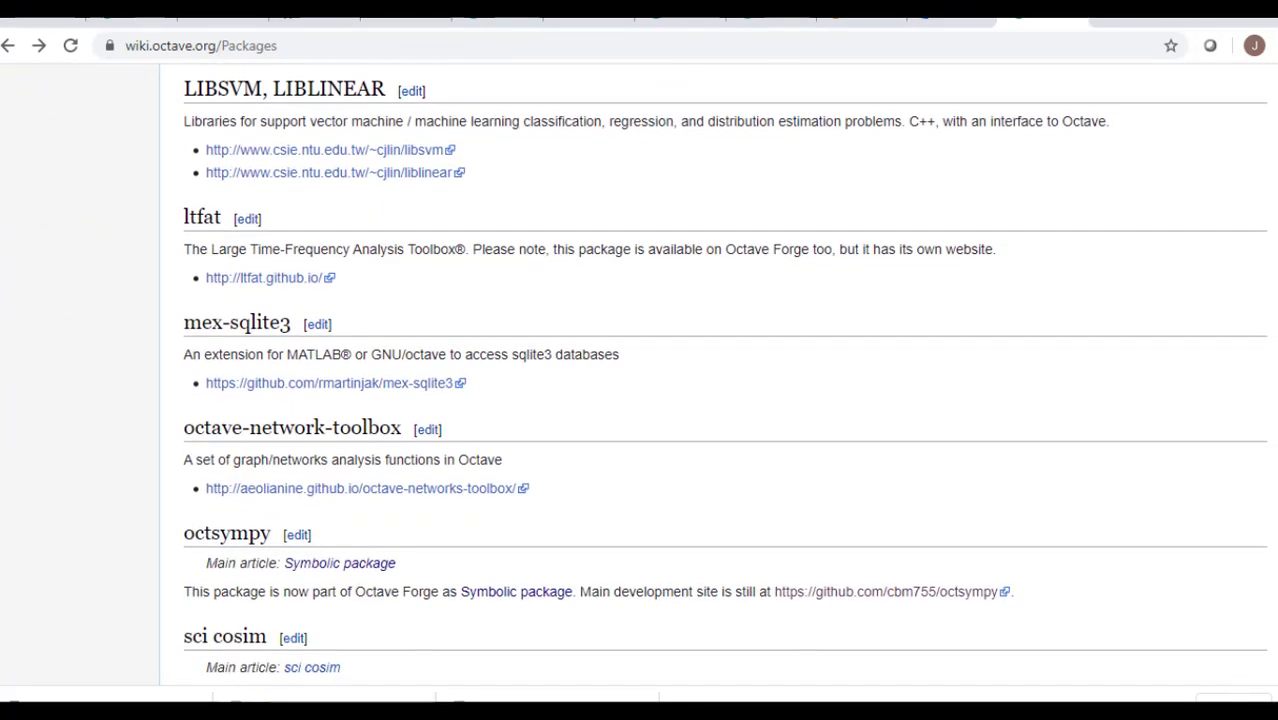
scroll(640, 400, down, 3)
scroll(640, 400, down, 2)
scroll(640, 400, down, 1)
scroll(640, 400, down, 1)
scroll(640, 400, down, 3)
scroll(640, 400, down, 2)
scroll(640, 400, down, 2)
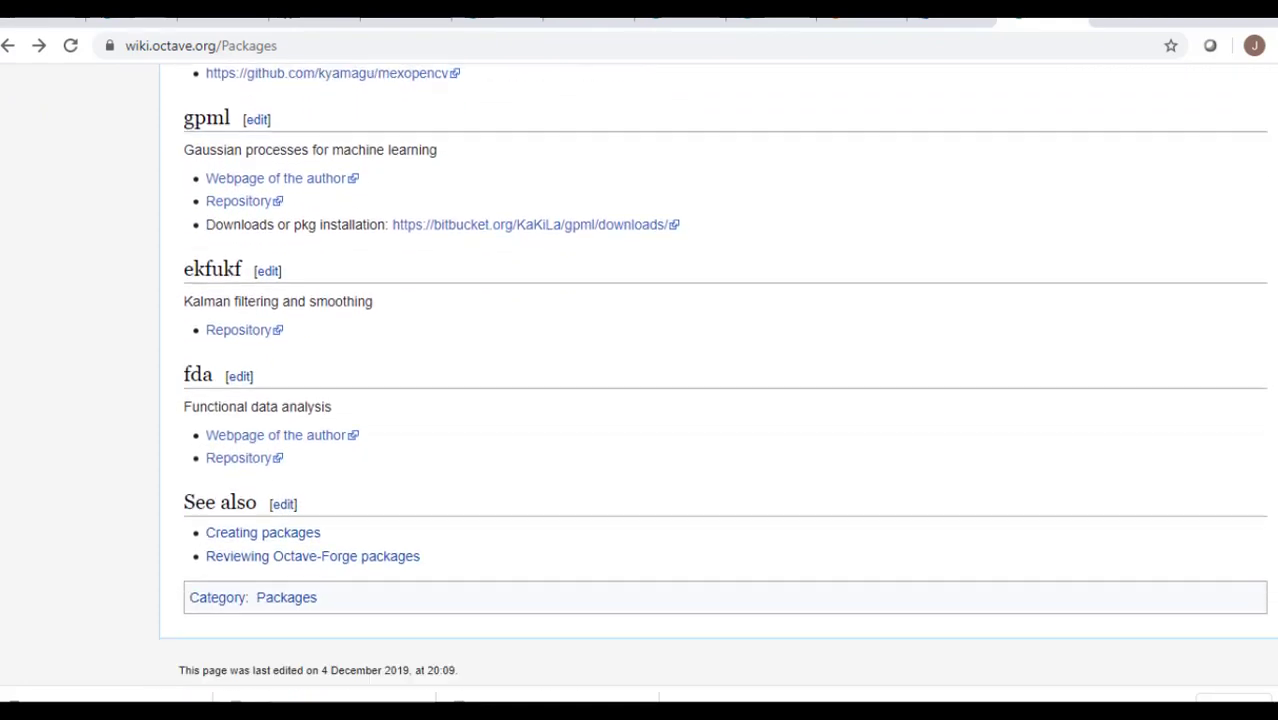
scroll(640, 400, up, 3)
scroll(640, 400, up, 1)
scroll(640, 400, up, 2)
scroll(640, 400, up, 1)
scroll(640, 400, up, 2)
scroll(640, 400, up, 1)
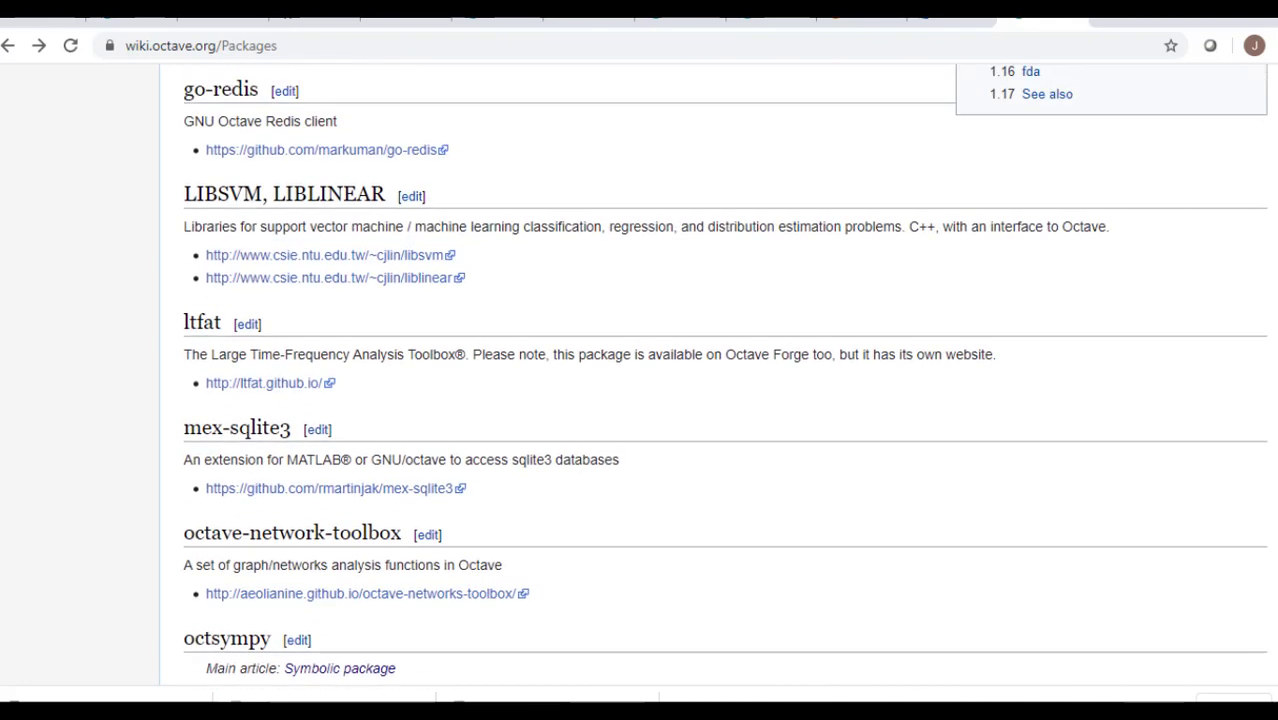
scroll(640, 400, up, 1)
scroll(640, 400, up, 1)
scroll(640, 400, up, 1)
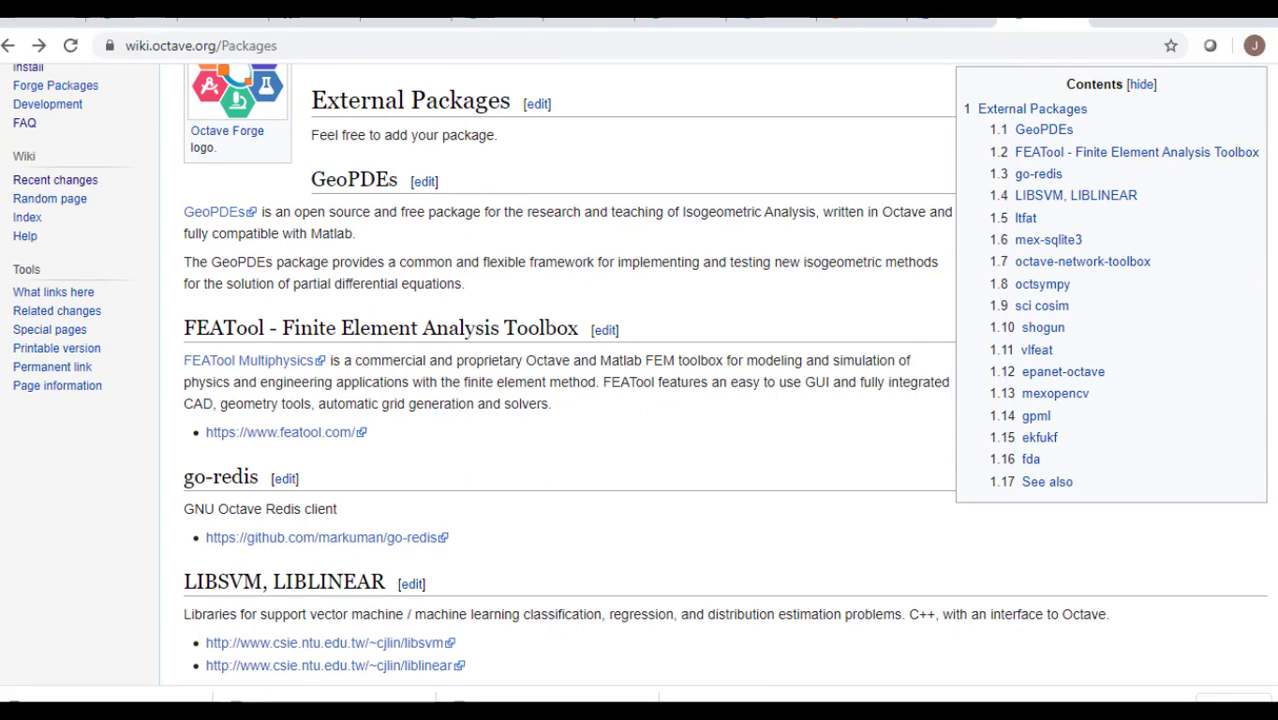
scroll(640, 400, up, 1)
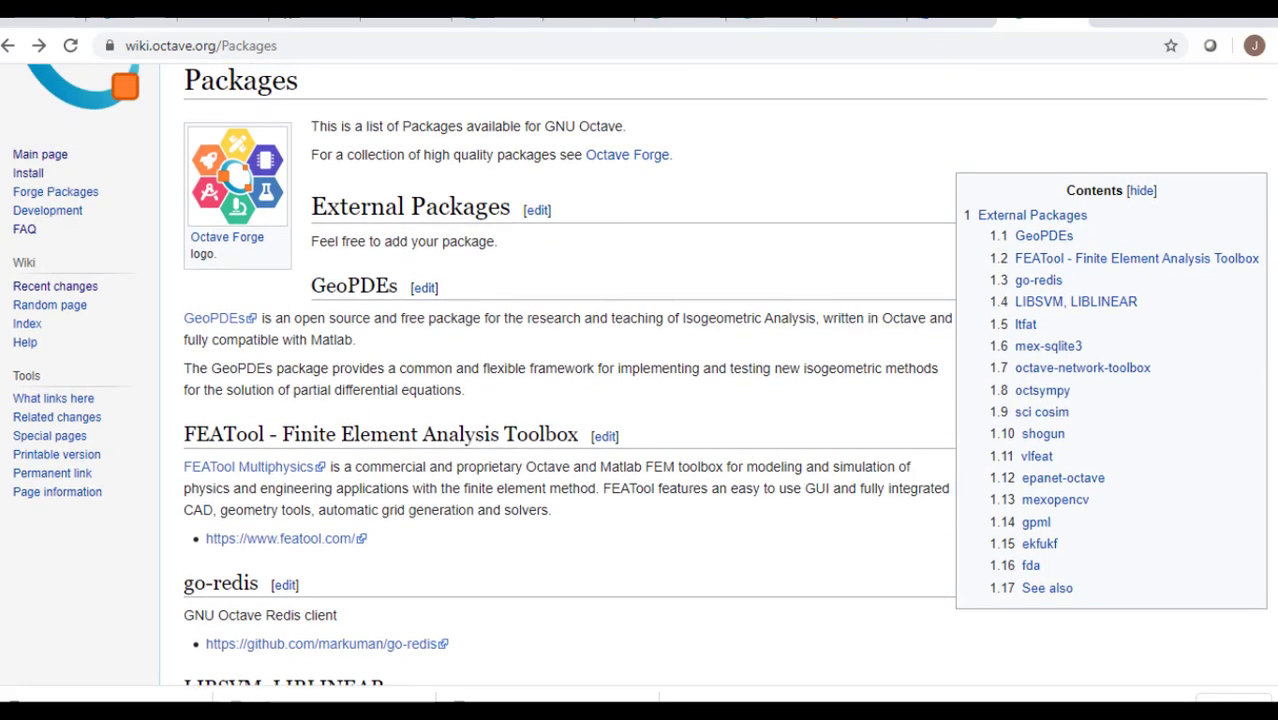
scroll(640, 400, down, 1)
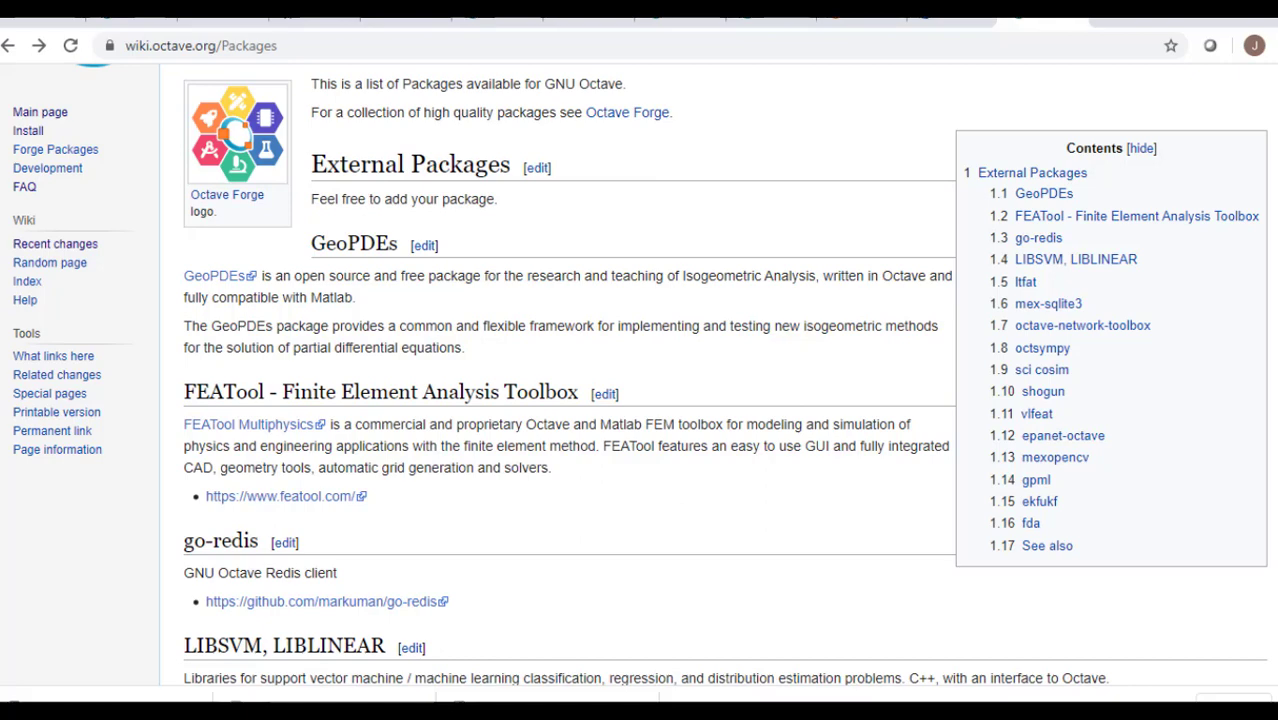
scroll(640, 400, up, 1)
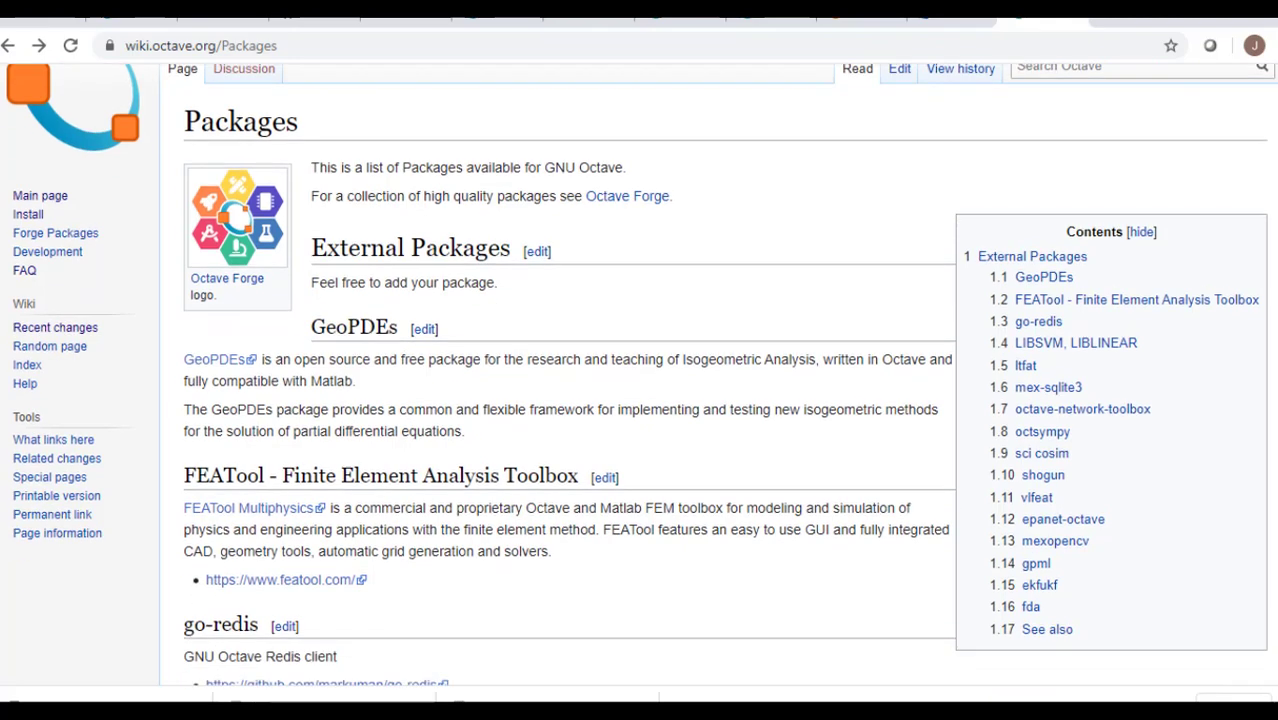